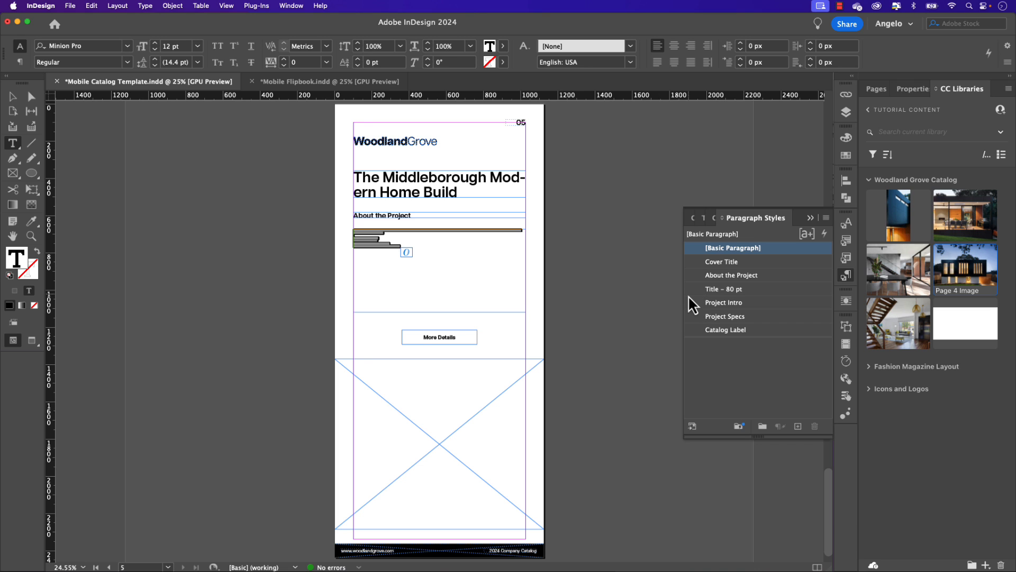
left_click(732, 304)
left_click_drag(898, 322, 468, 392)
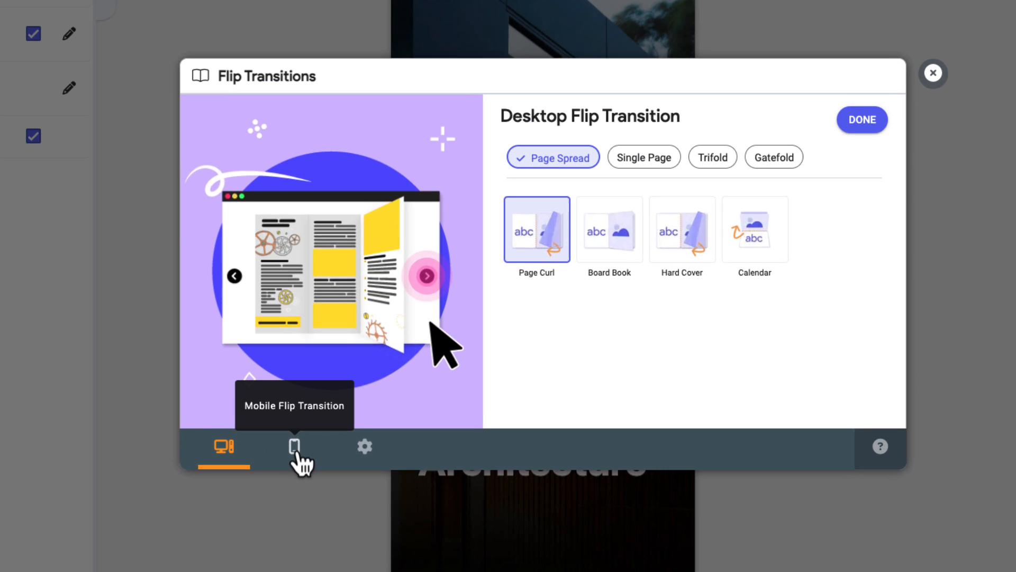
left_click(295, 448)
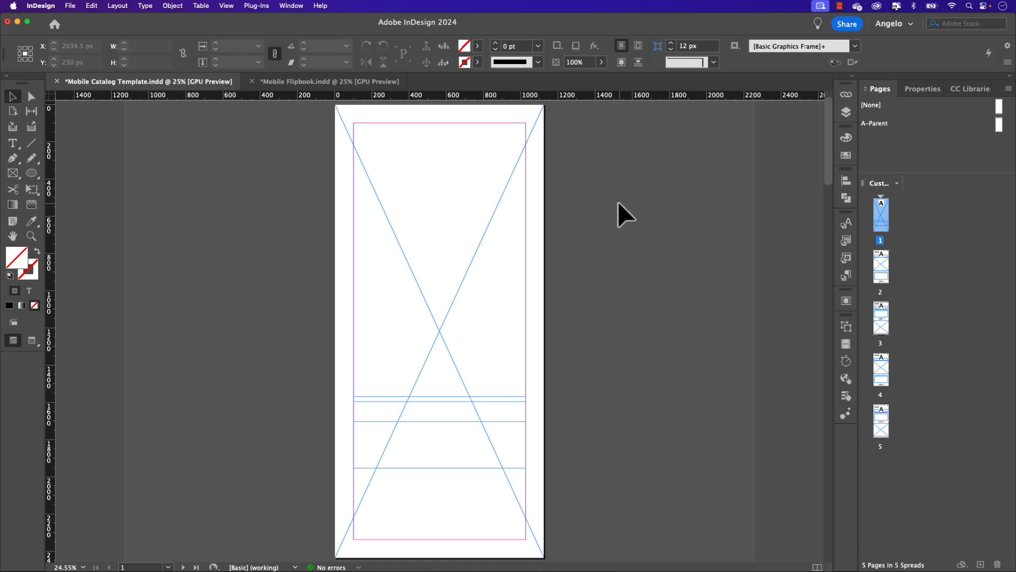
Step: Review page 2 of the finished Mobile Flipbook document and its document size and margin properties
left_click(370, 88)
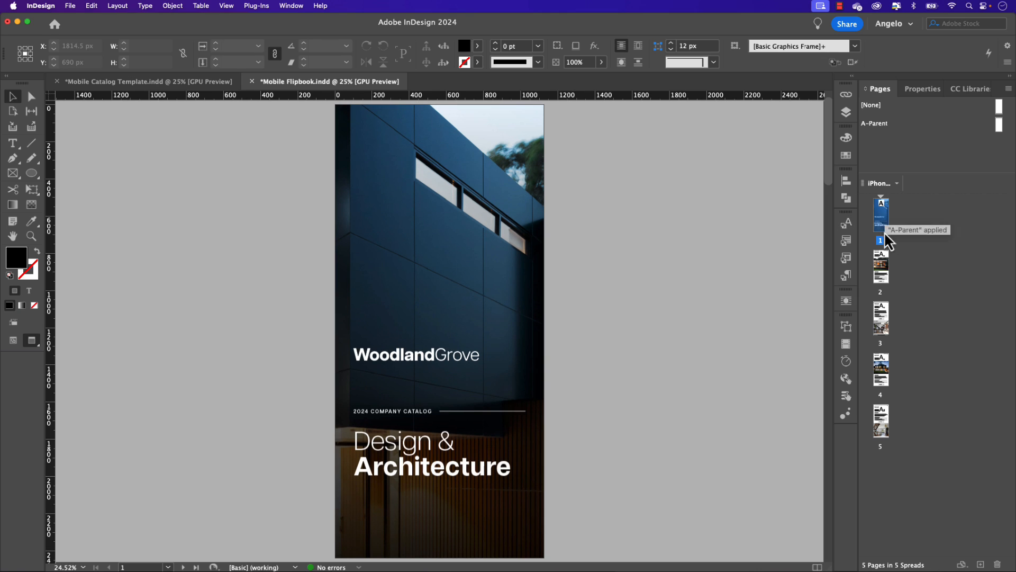
double_click(884, 267)
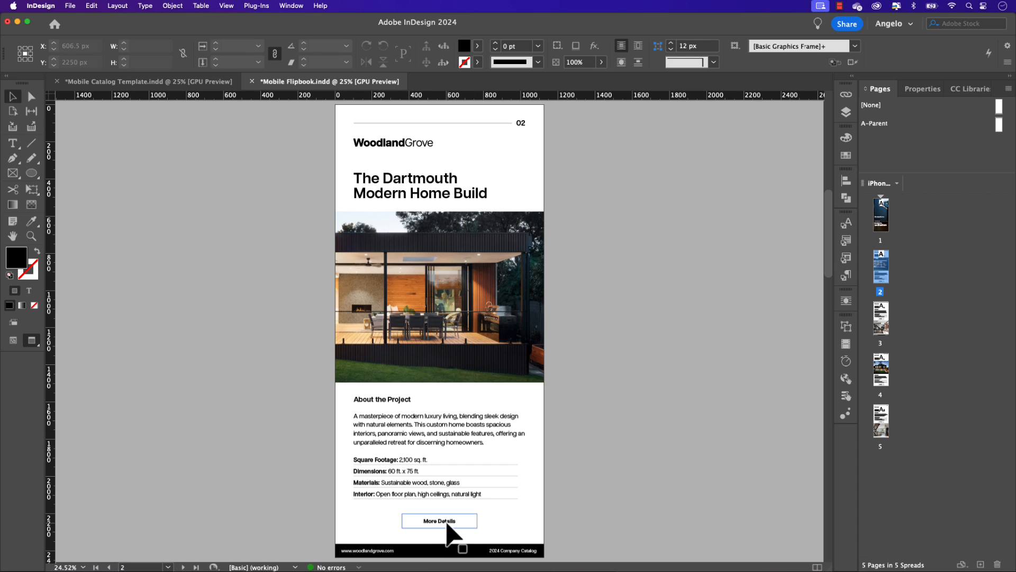
left_click(920, 89)
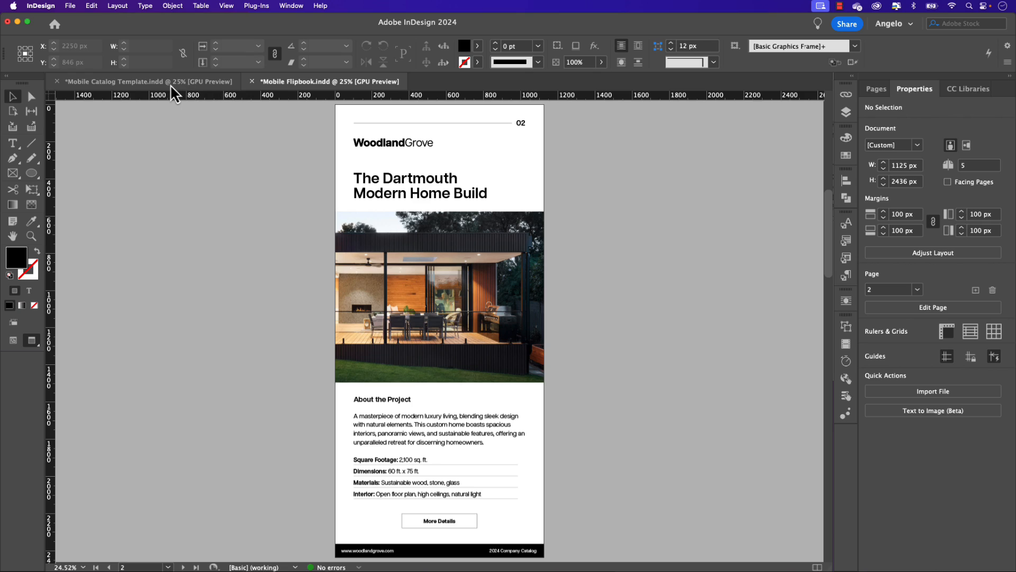
Step: Switch to the Mobile Catalog Template document and open the Tutorial Content library
left_click(171, 83)
left_click(876, 94)
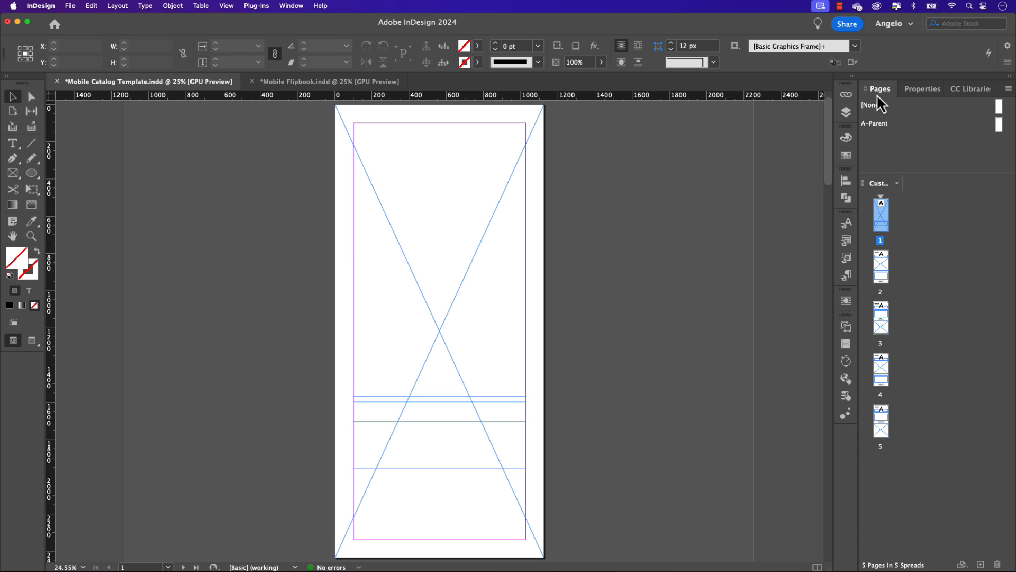
left_click(958, 93)
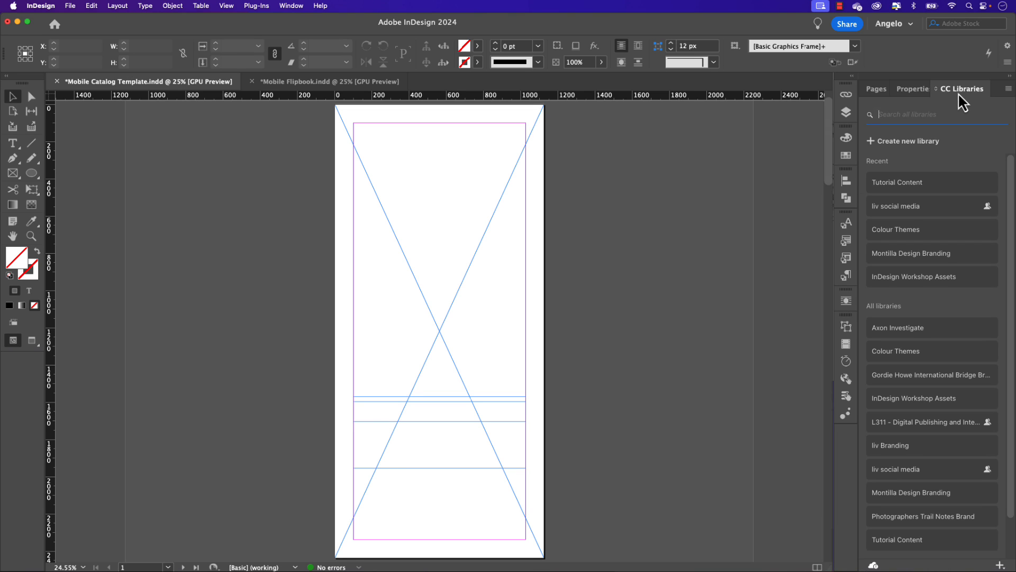
left_click(894, 185)
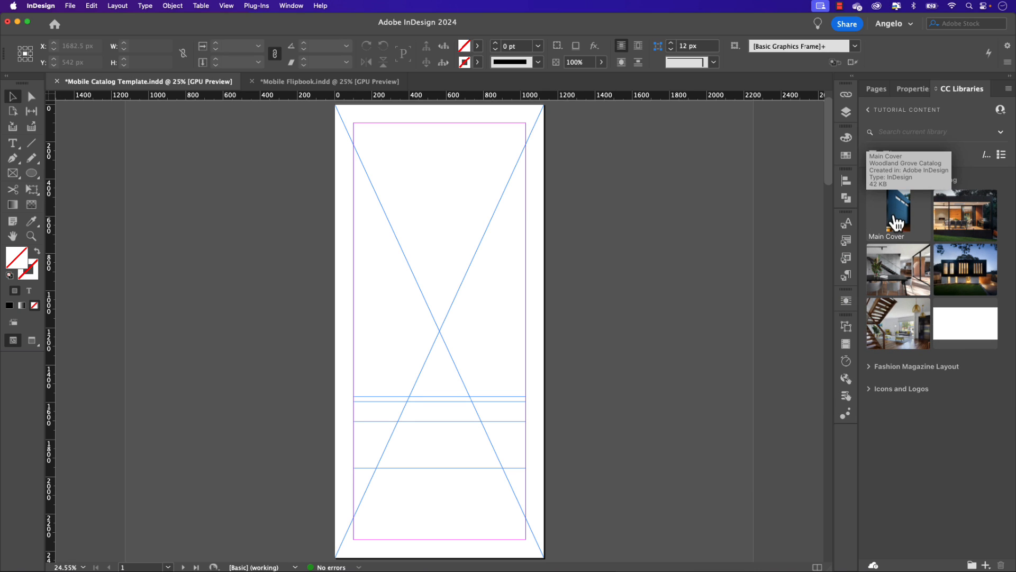
Step: Place the Main Cover image from the library into page 1's full-page frame and send it to the back
left_click_drag(898, 220, 653, 186)
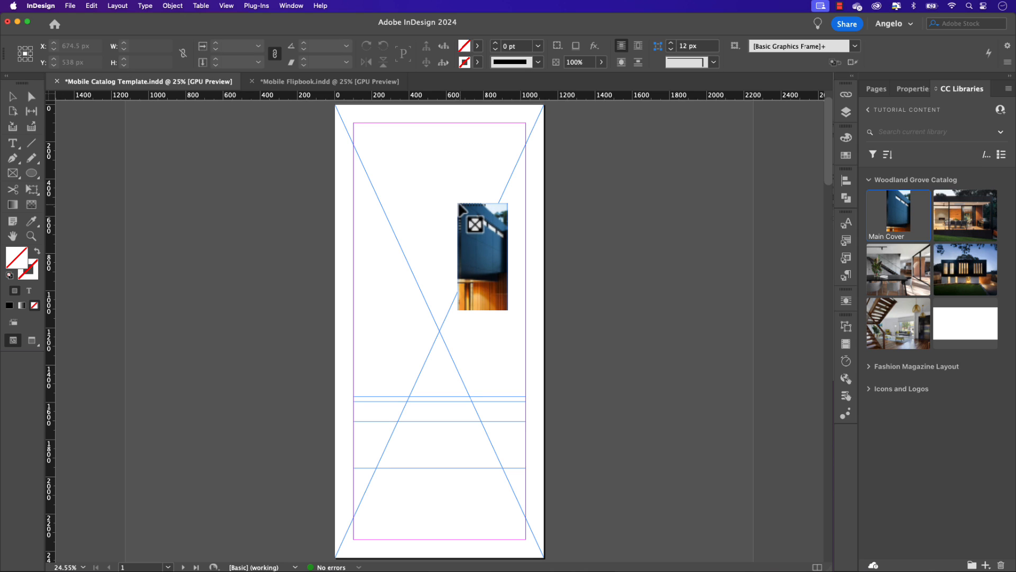
key("alt")
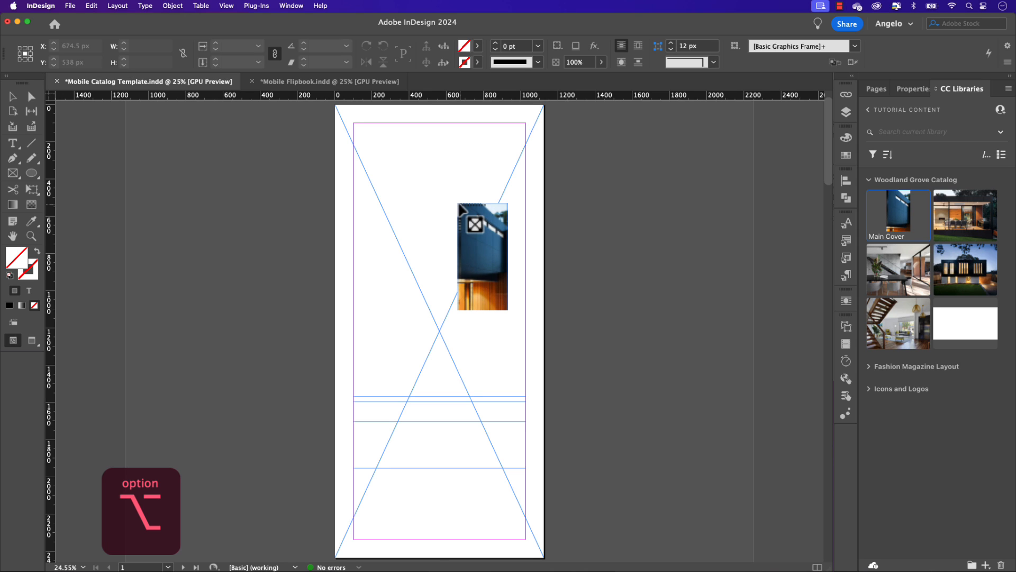
left_click(458, 204)
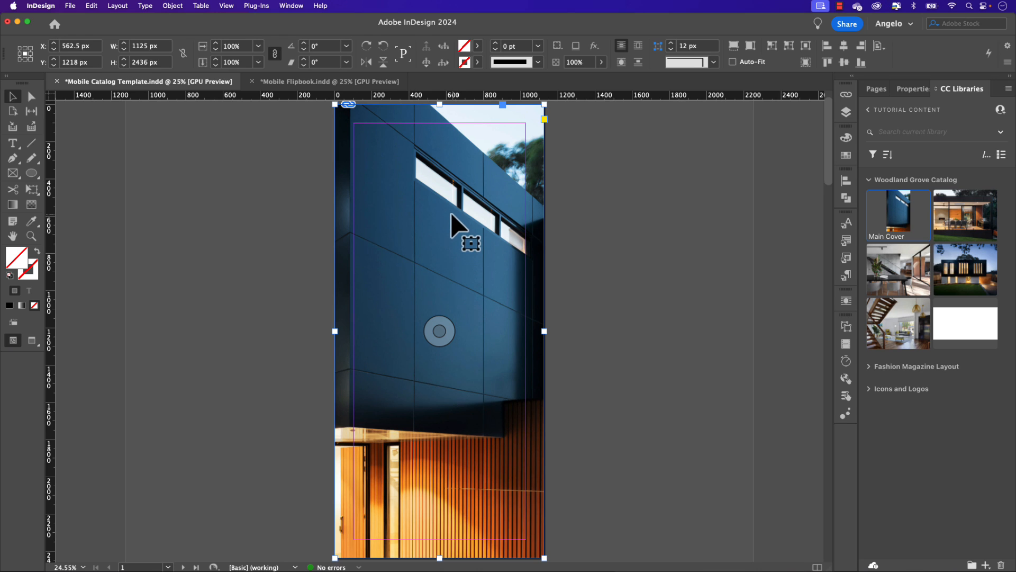
key("super+shift+bracketleft")
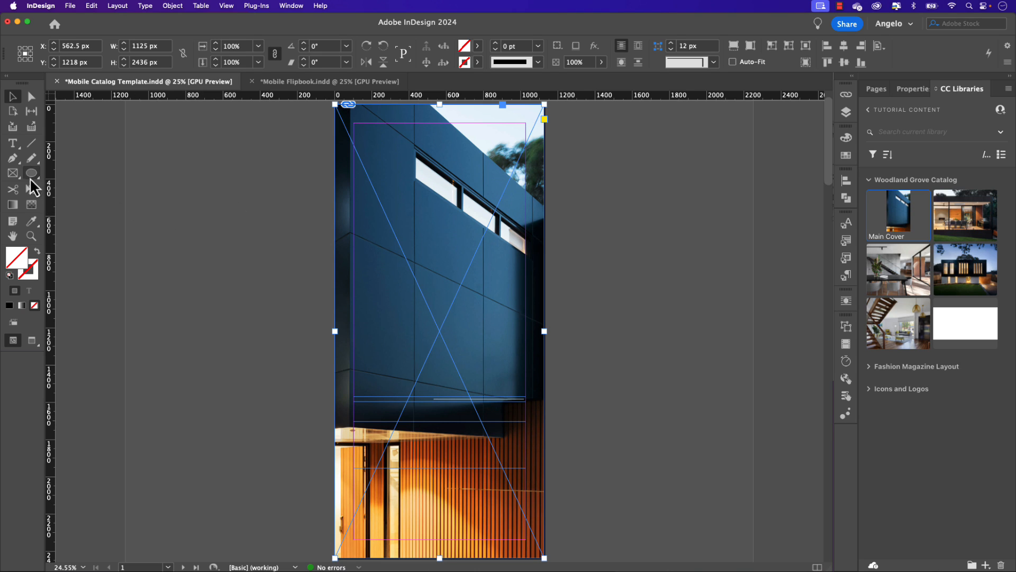
Step: Create a rectangle frame 1125 px wide and 2436 px high over the cover page
left_click(11, 179)
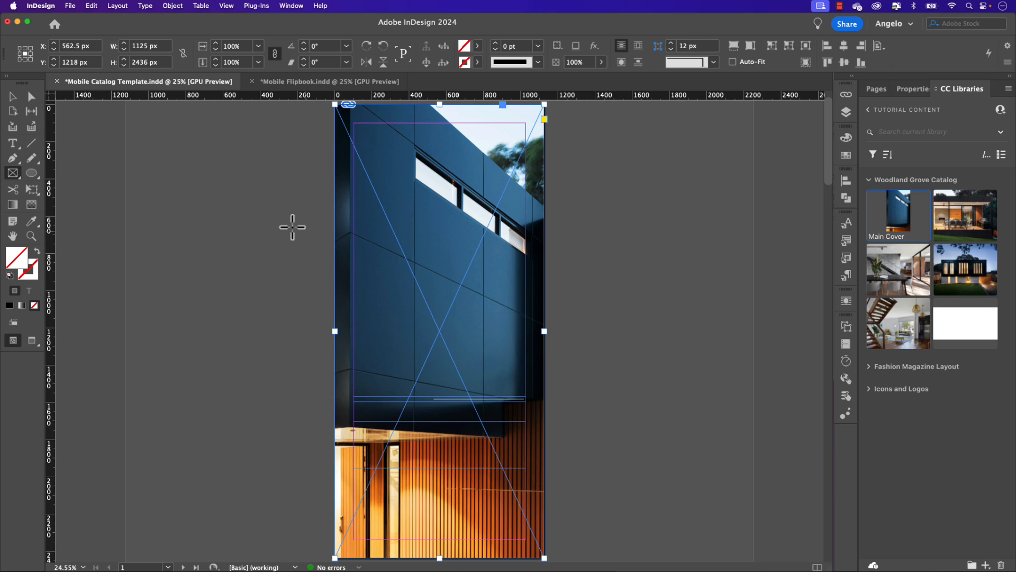
left_click(263, 170)
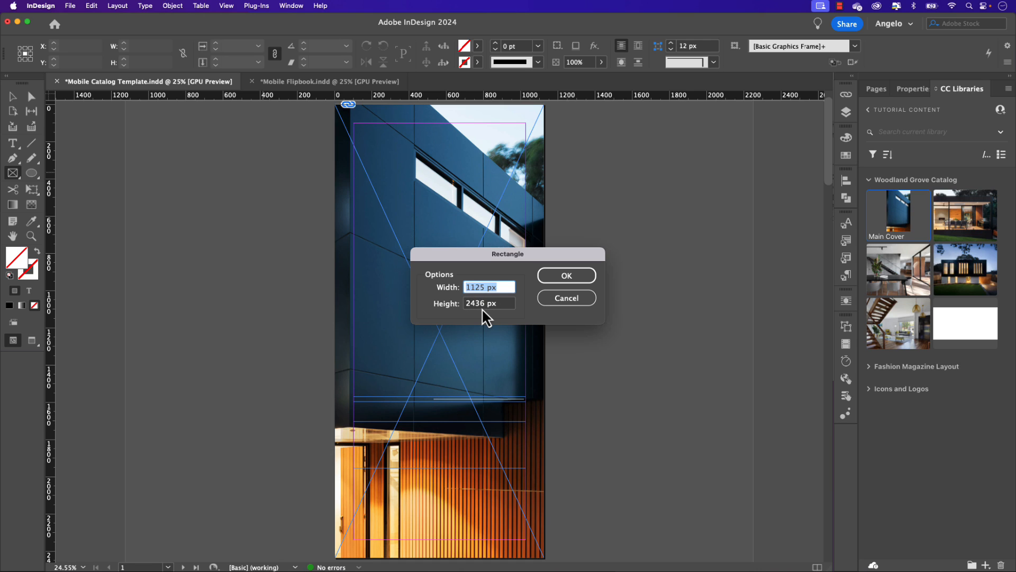
left_click(561, 278)
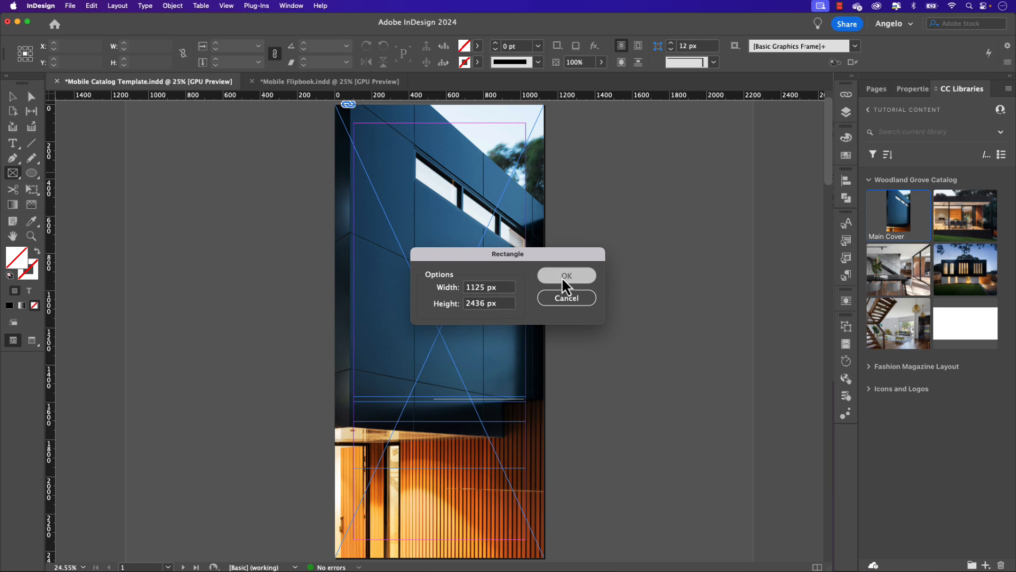
left_click(14, 99)
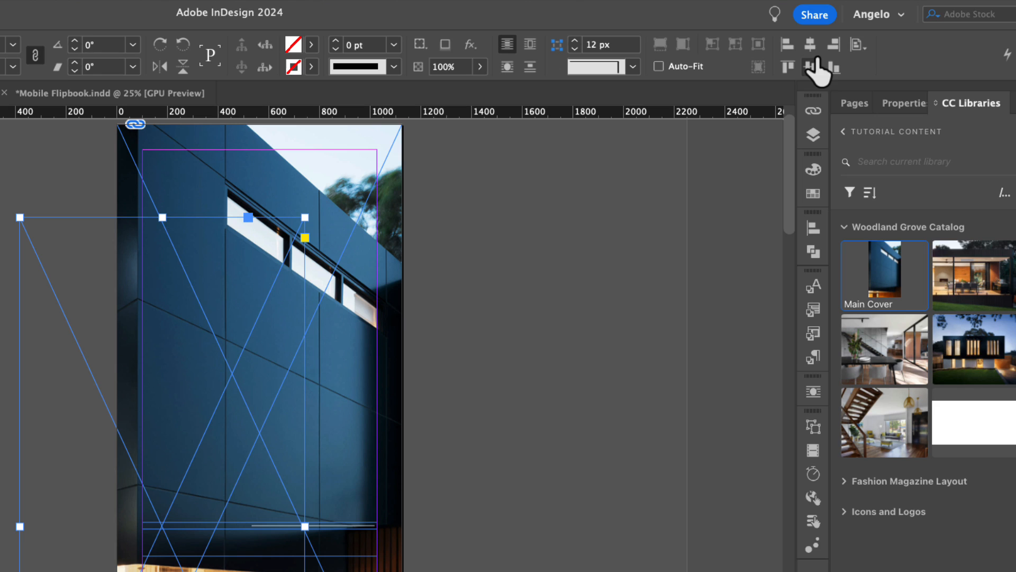
Step: Centre the new frame horizontally and vertically relative to the page and fill it with the [Black] swatch
left_click(861, 47)
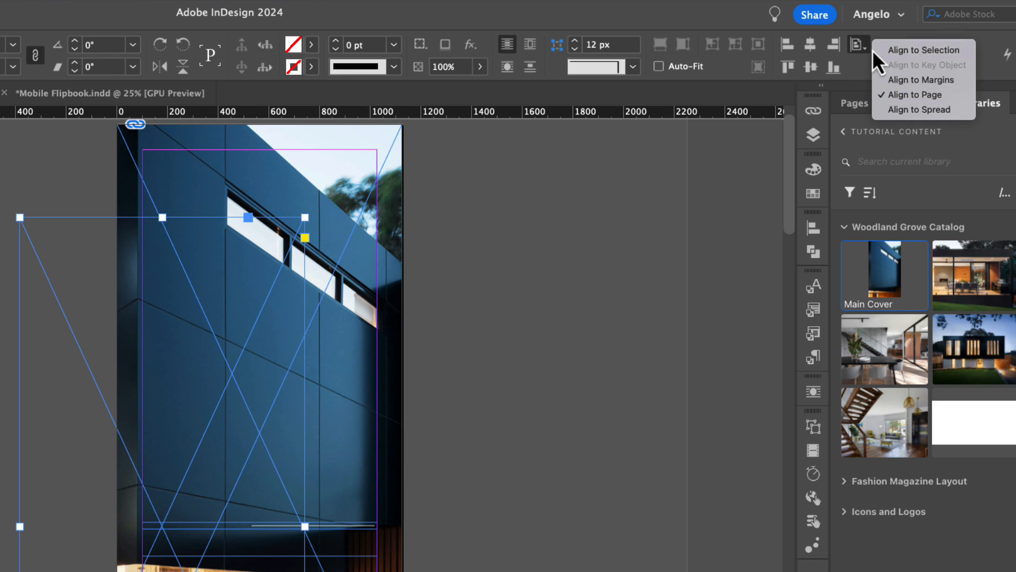
left_click(922, 95)
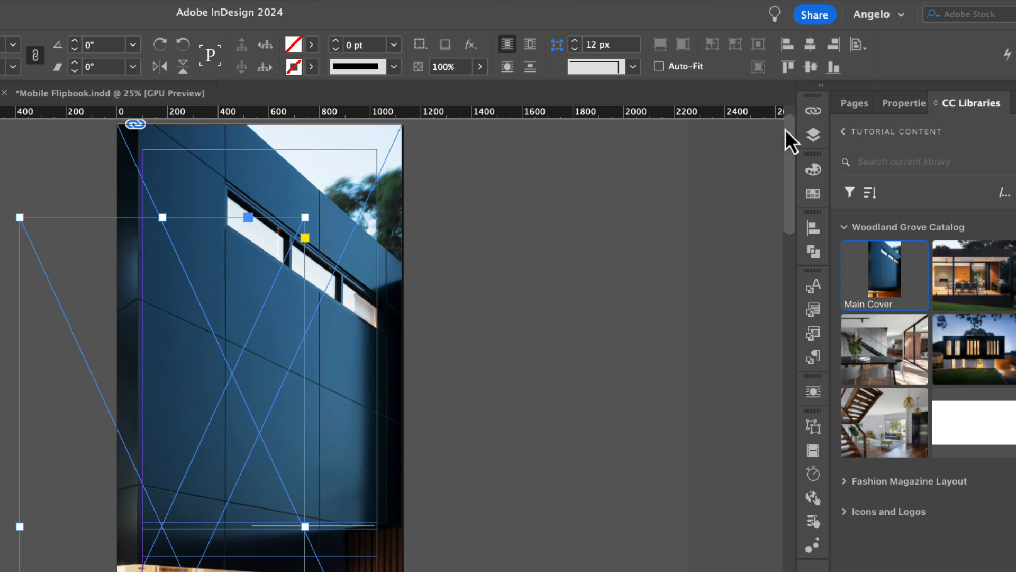
left_click(810, 45)
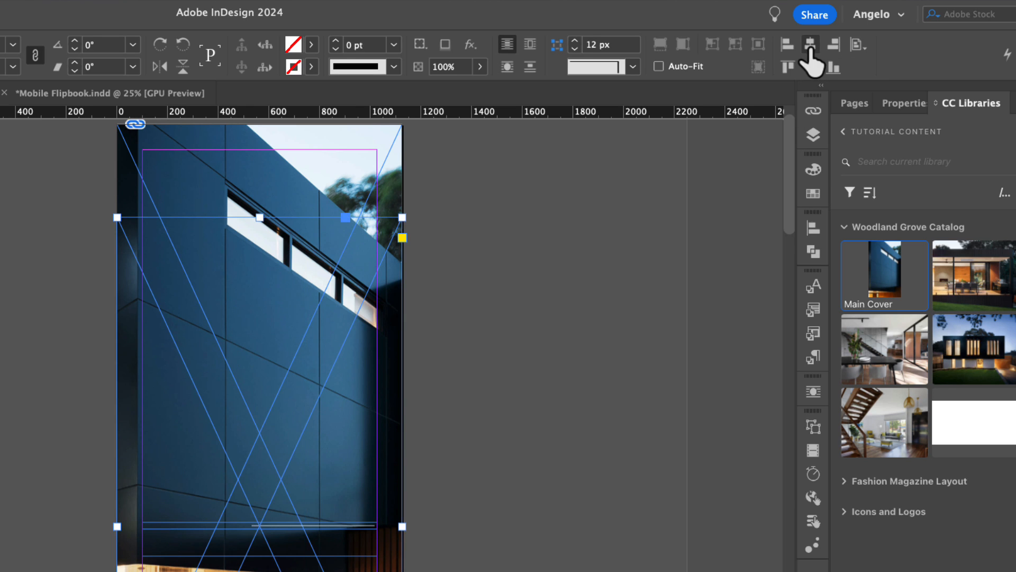
left_click(811, 67)
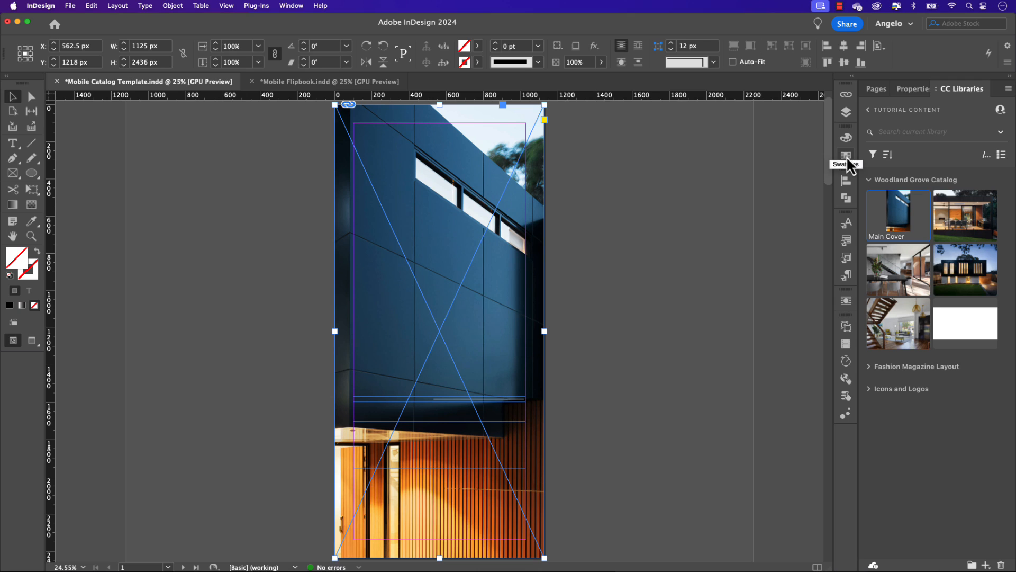
left_click(846, 155)
left_click(704, 213)
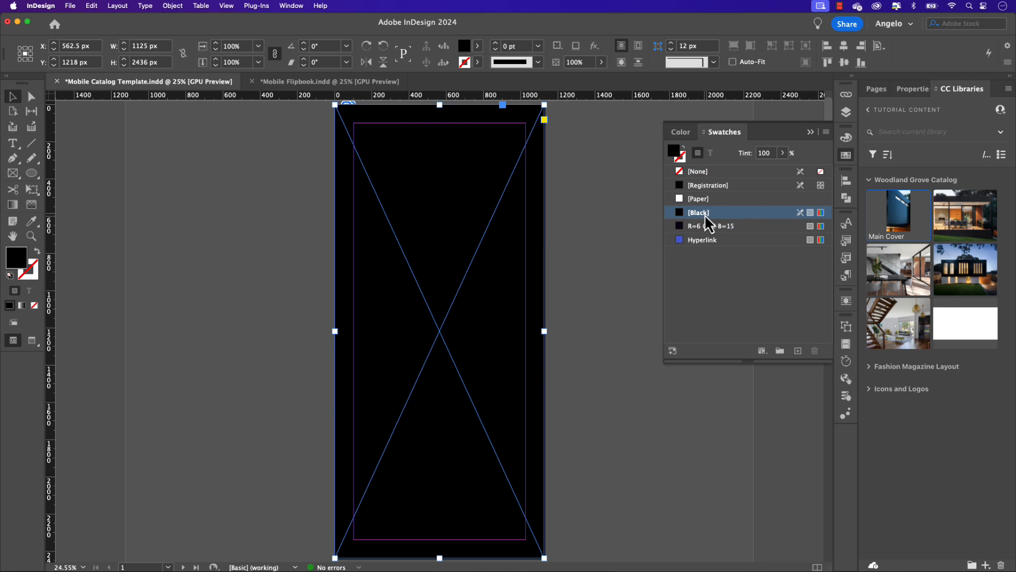
Step: Apply a linear Gradient Feather at 90° to the black frame, with the gradient midpoint at 58.27%
left_click(914, 91)
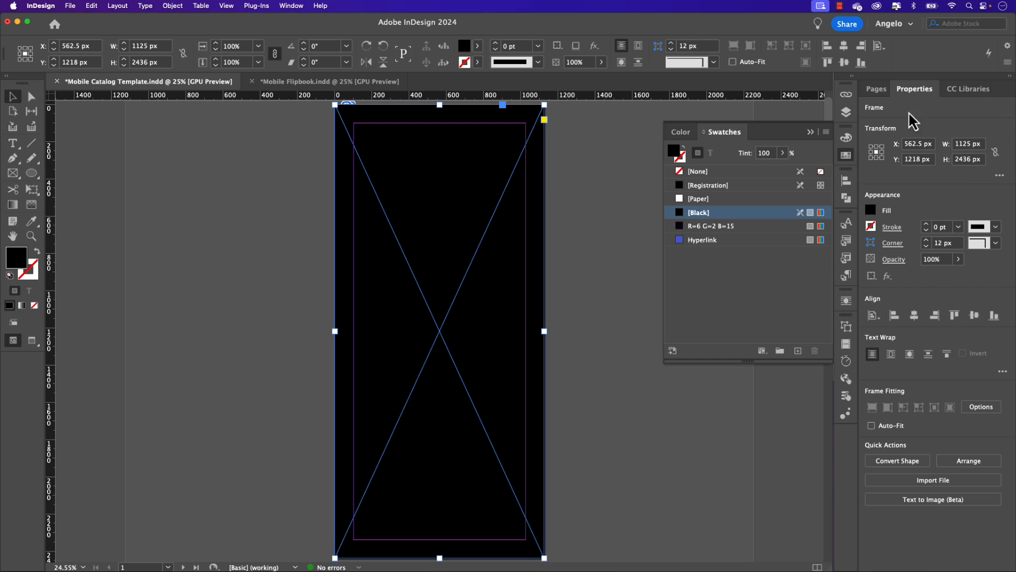
left_click(887, 277)
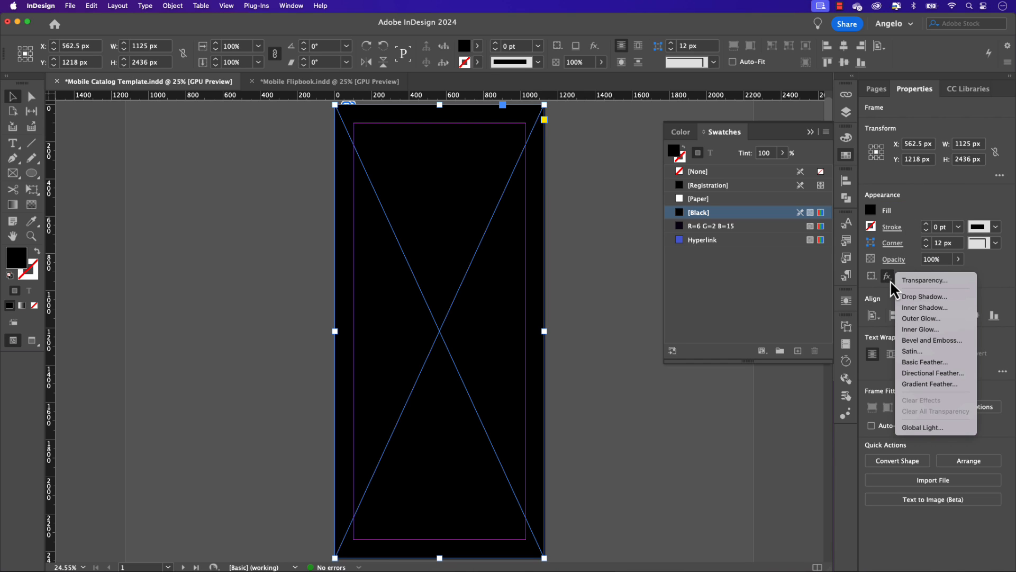
left_click(947, 386)
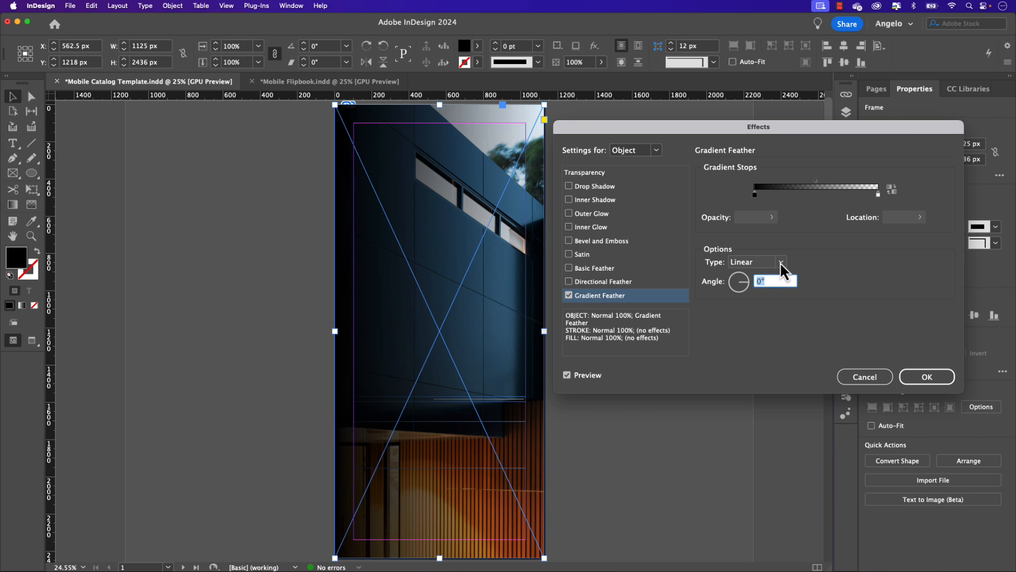
left_click(780, 262)
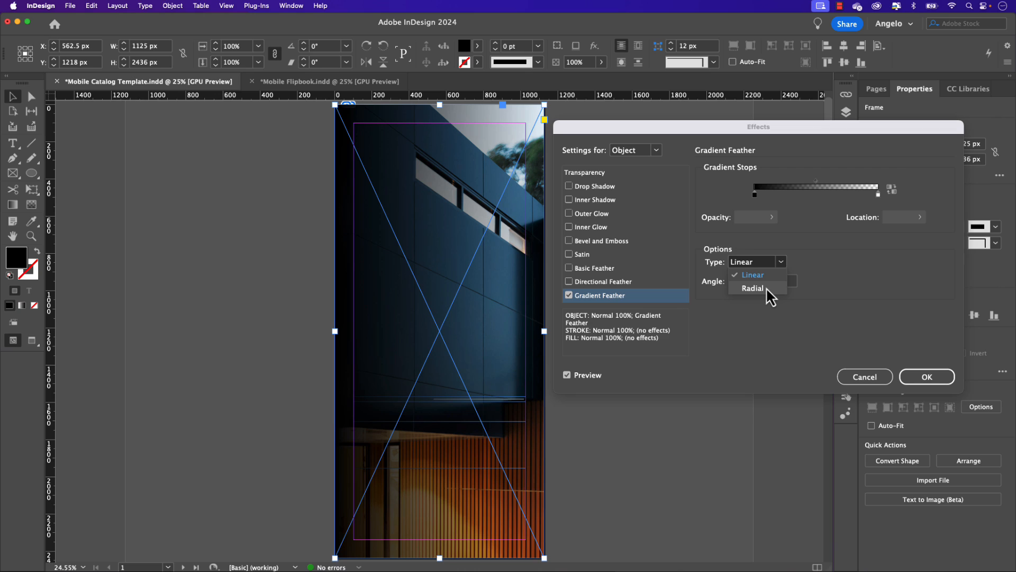
left_click(768, 274)
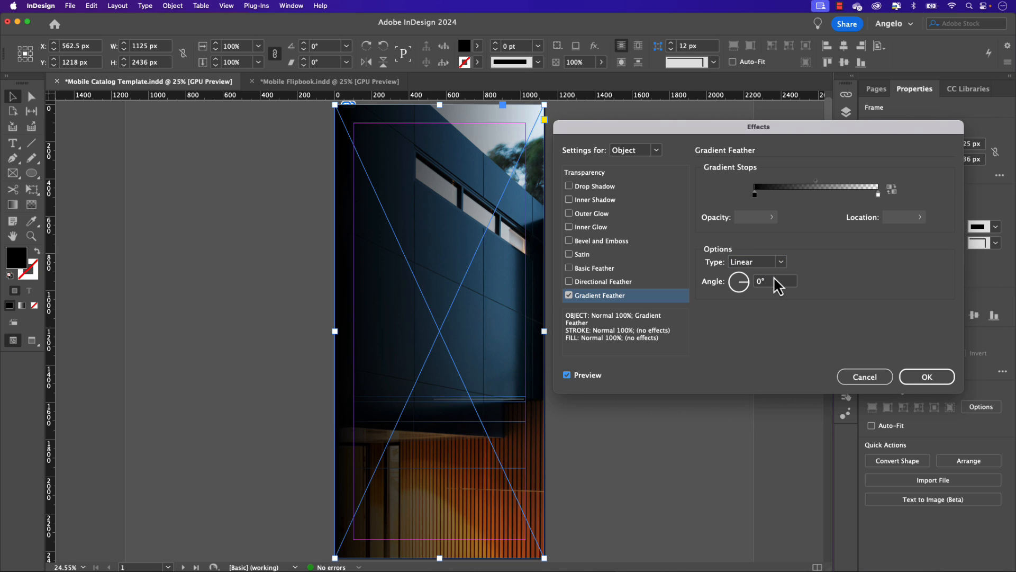
left_click(757, 281)
type("90")
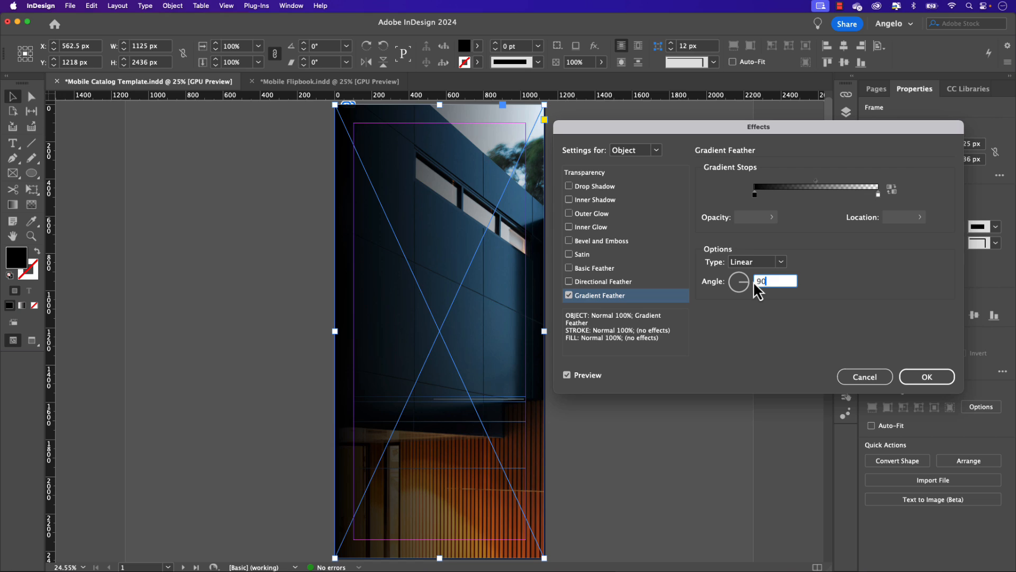
key("Tab")
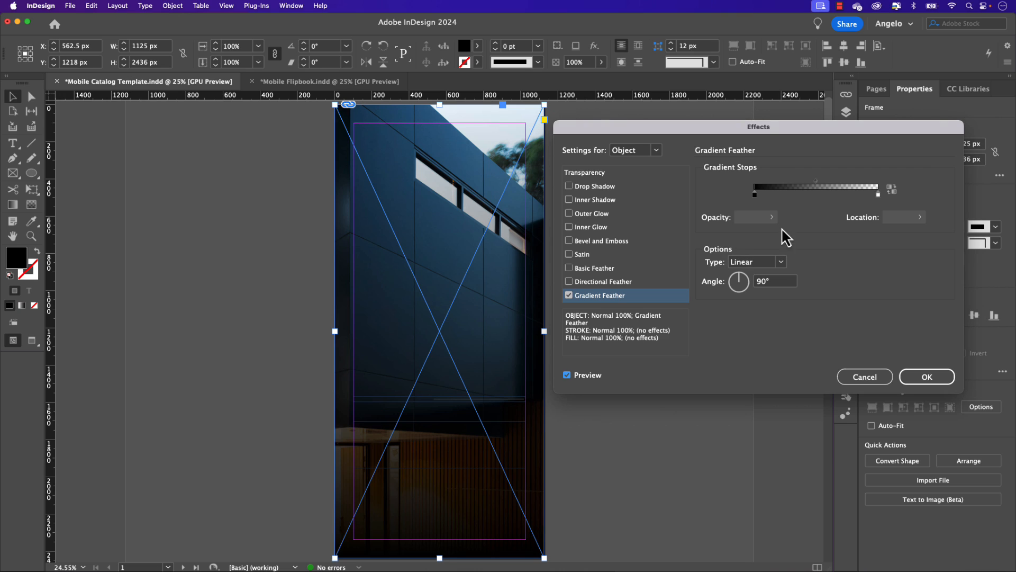
left_click_drag(815, 183, 826, 182)
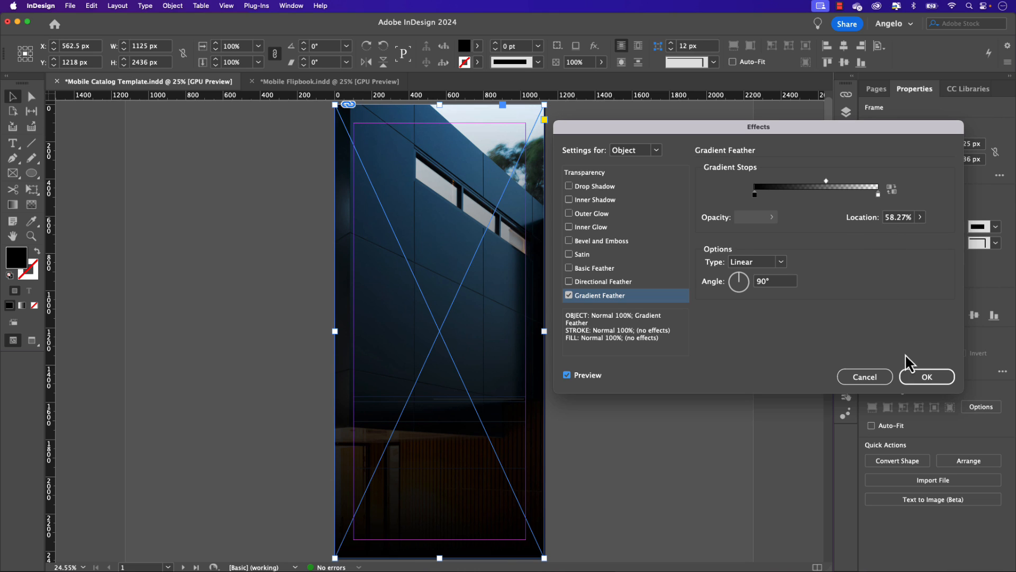
left_click(916, 373)
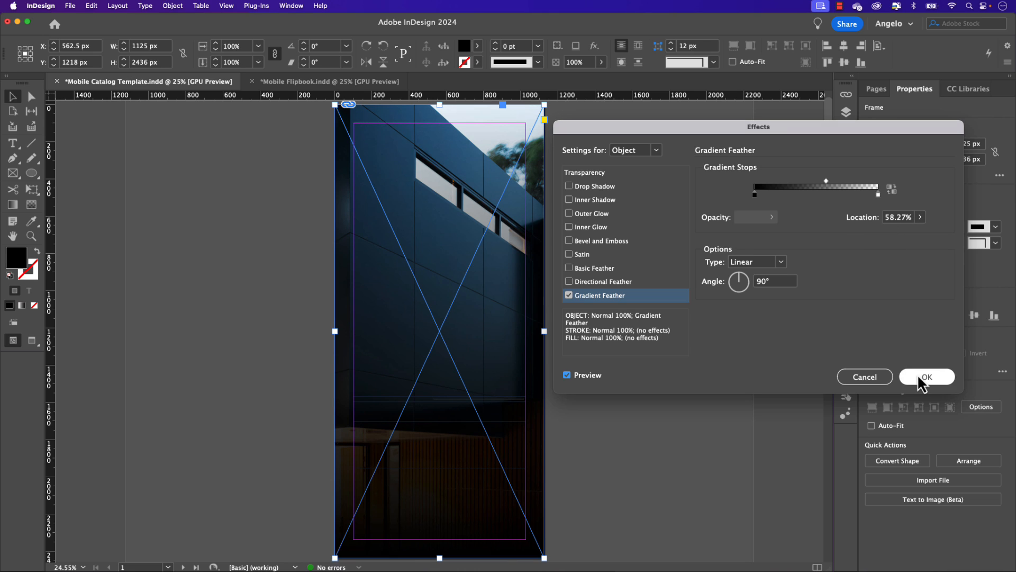
Step: Place the white WoodlandGrove logo (Artwork 177) from the library on the cover, against the left margin just below mid-page
left_click(963, 90)
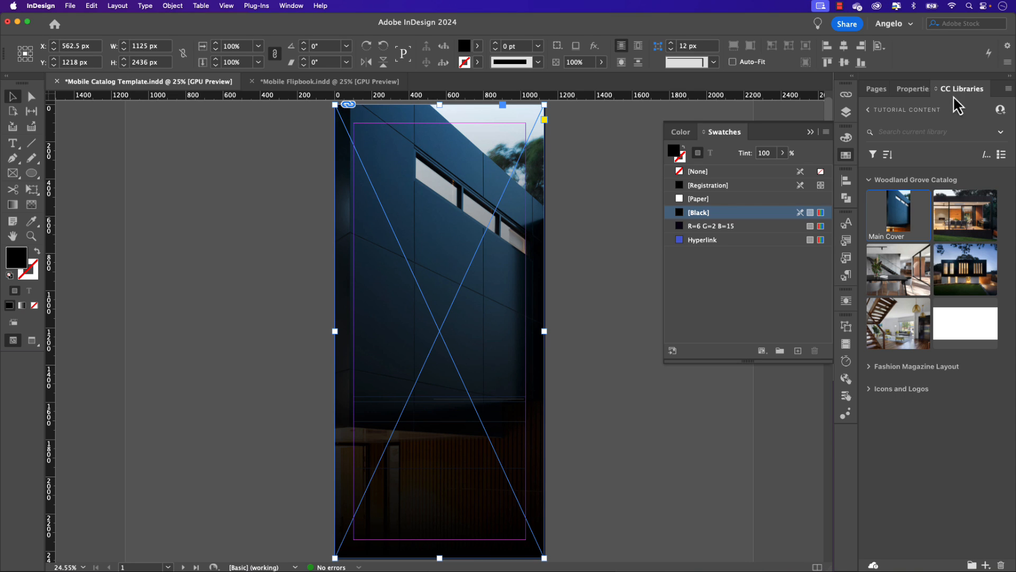
left_click(972, 332)
left_click_drag(977, 333, 395, 351)
left_click_drag(395, 347, 392, 341)
left_click(577, 376)
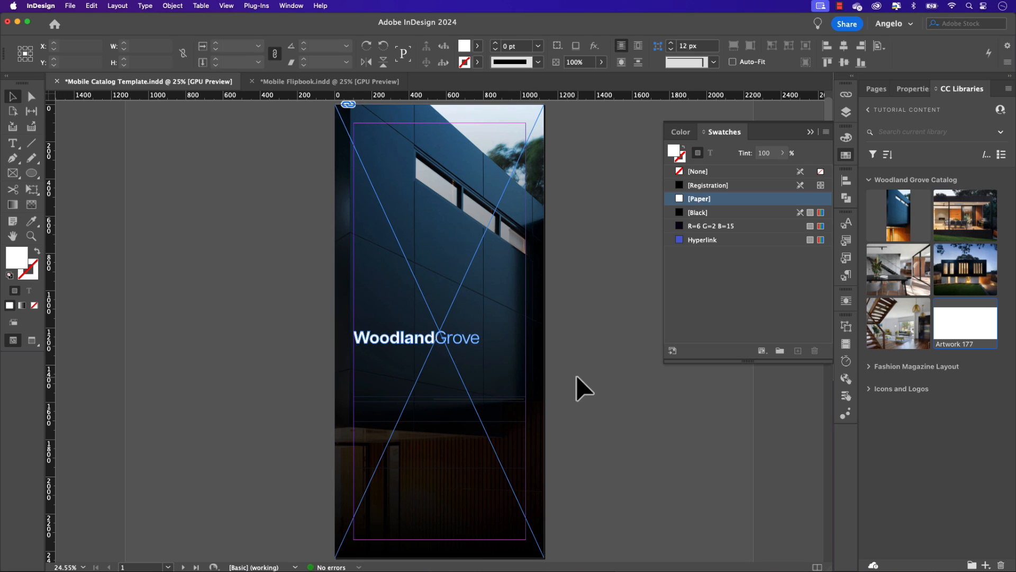
Step: Send the black gradient frame backward behind the cover's text frames, select the large lower text frame and close the swatches
left_click(426, 430)
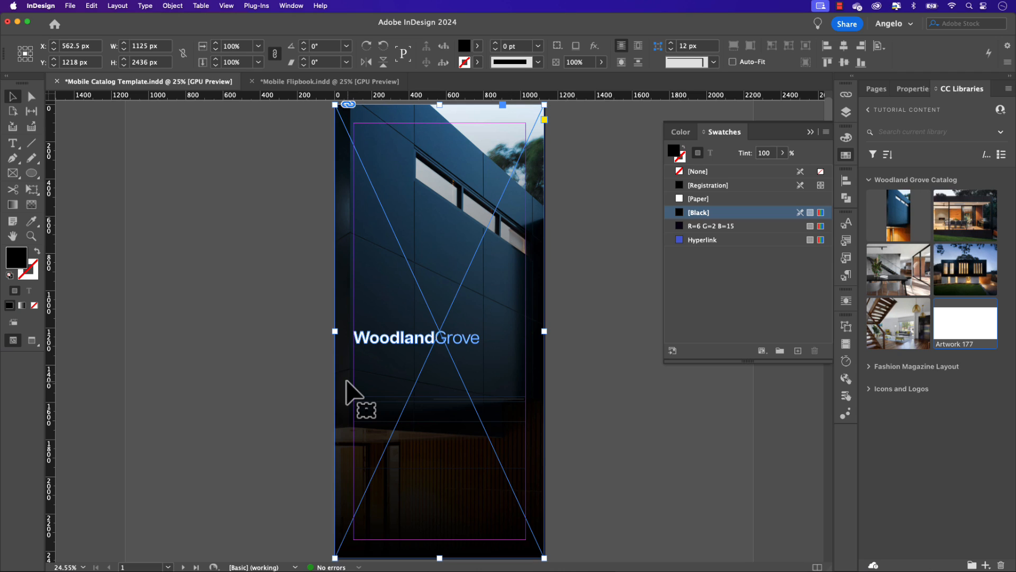
key("super+bracketleft")
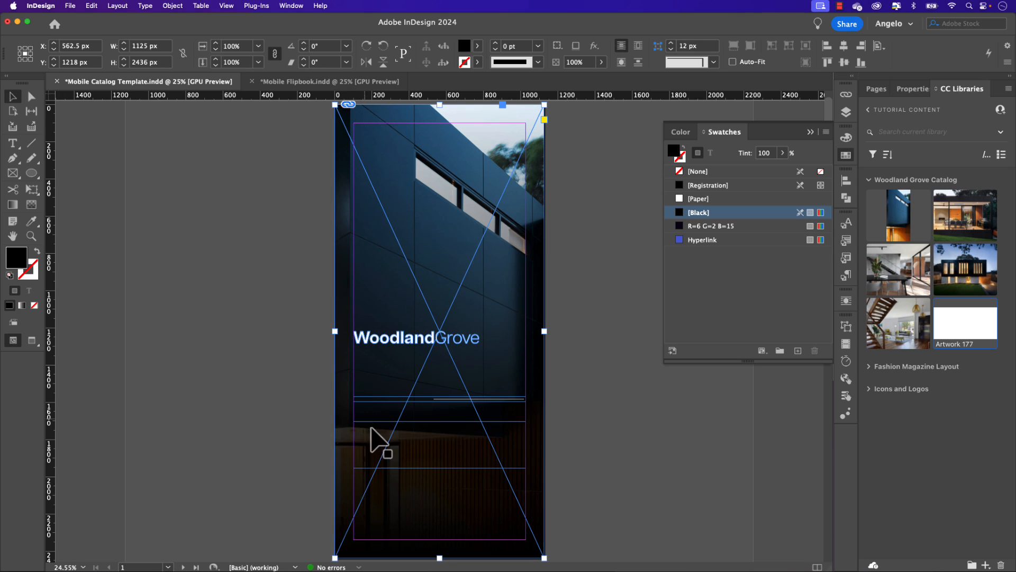
left_click(386, 453)
key("F5")
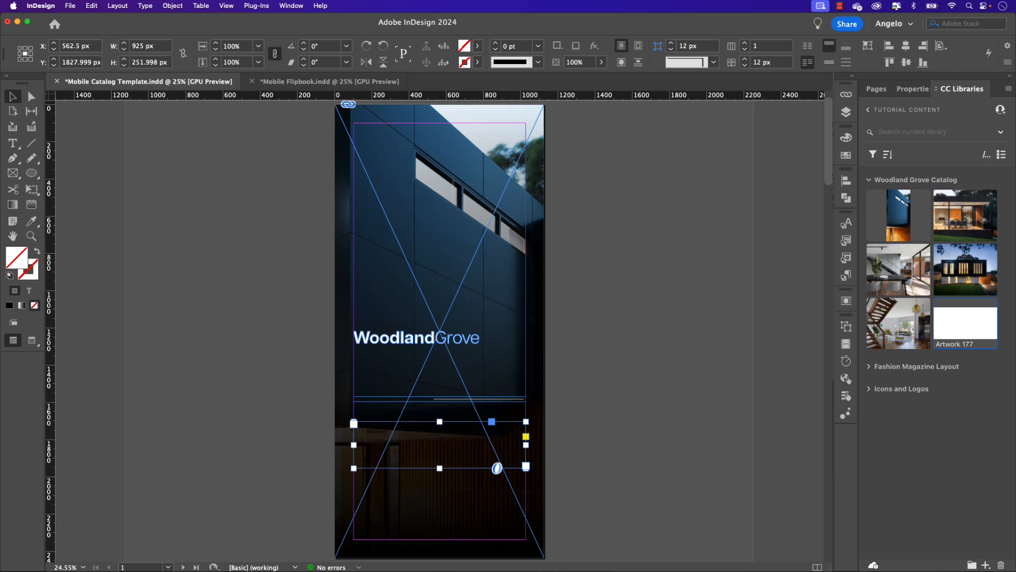
Step: Paste the copied title "Design & Architecture" into the cover's lower text frame and apply the Cover Title paragraph style
key("super+Tab")
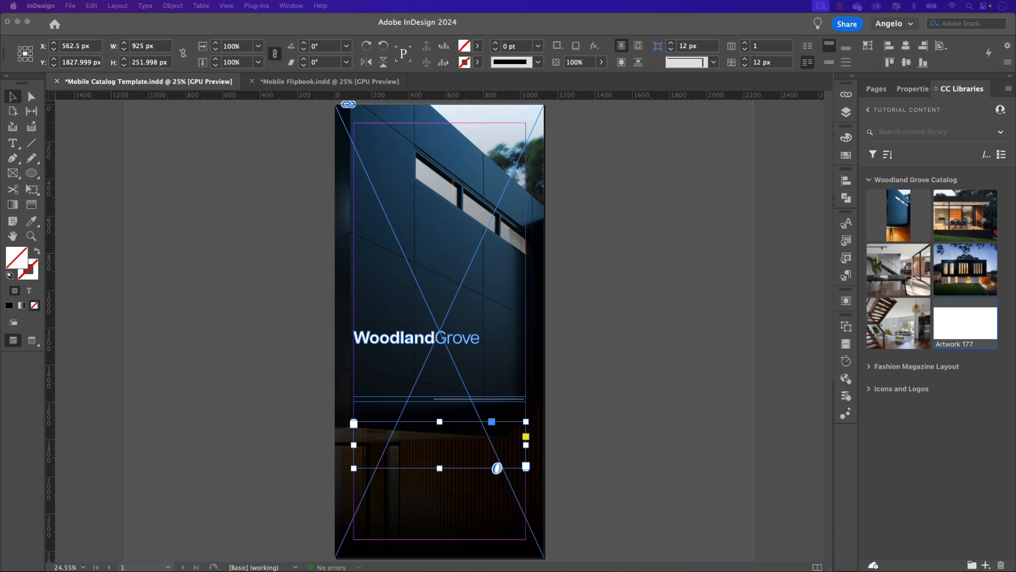
double_click(400, 455)
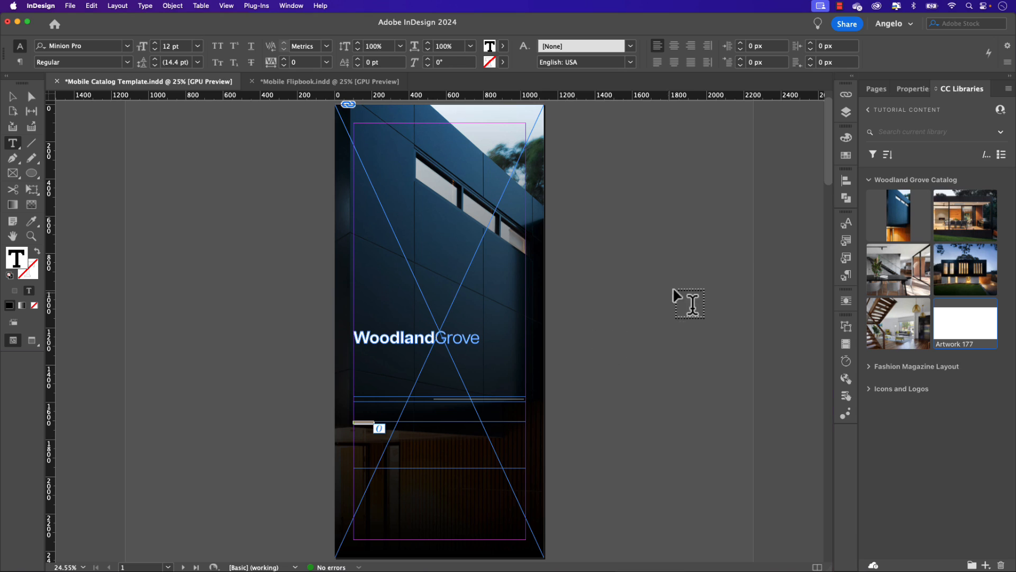
left_click(845, 279)
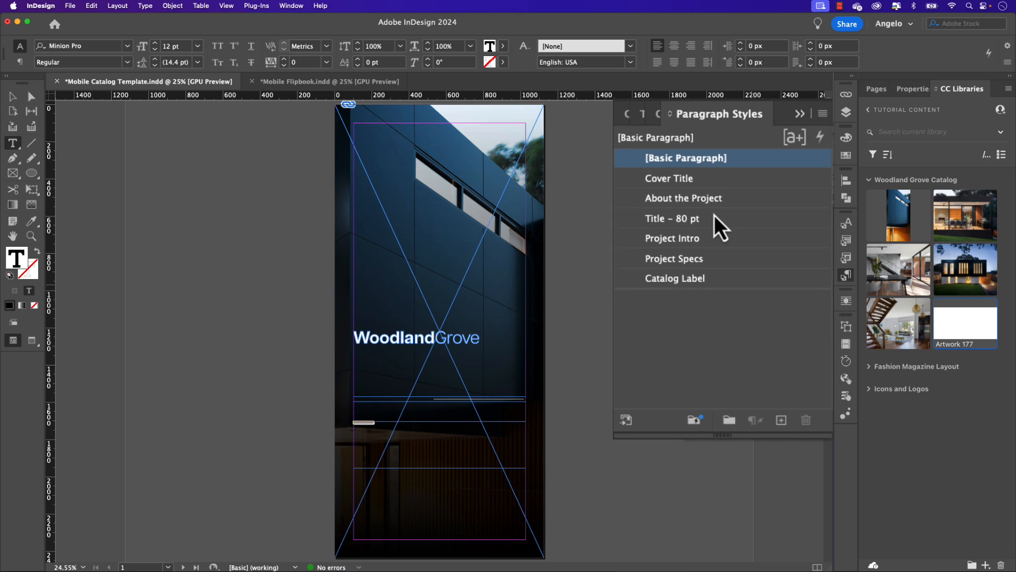
left_click(653, 178)
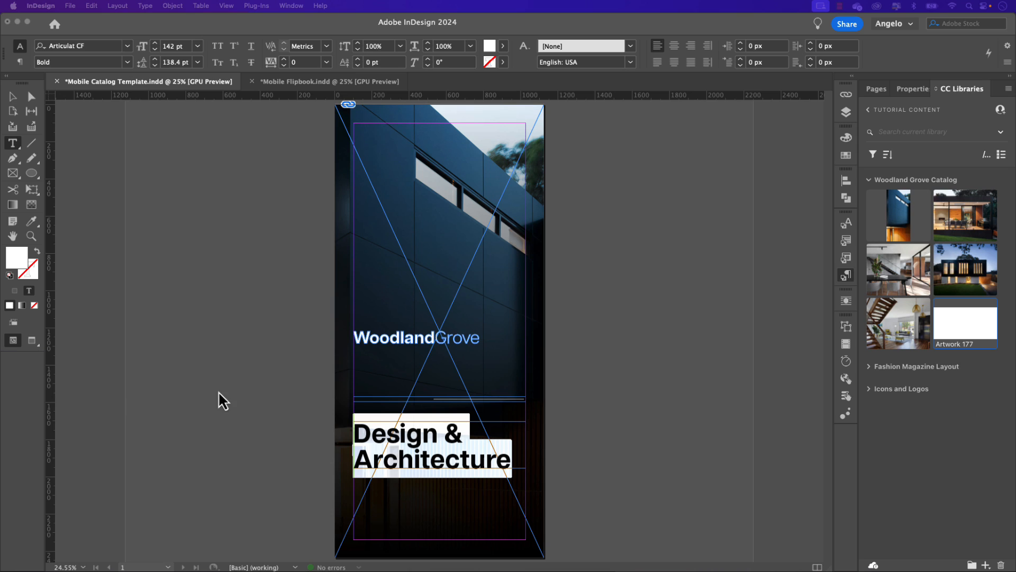
Step: Add "2024 Company Catalog" to the thin text frame above the cover title and apply the Catalog Label paragraph style
left_click(376, 396)
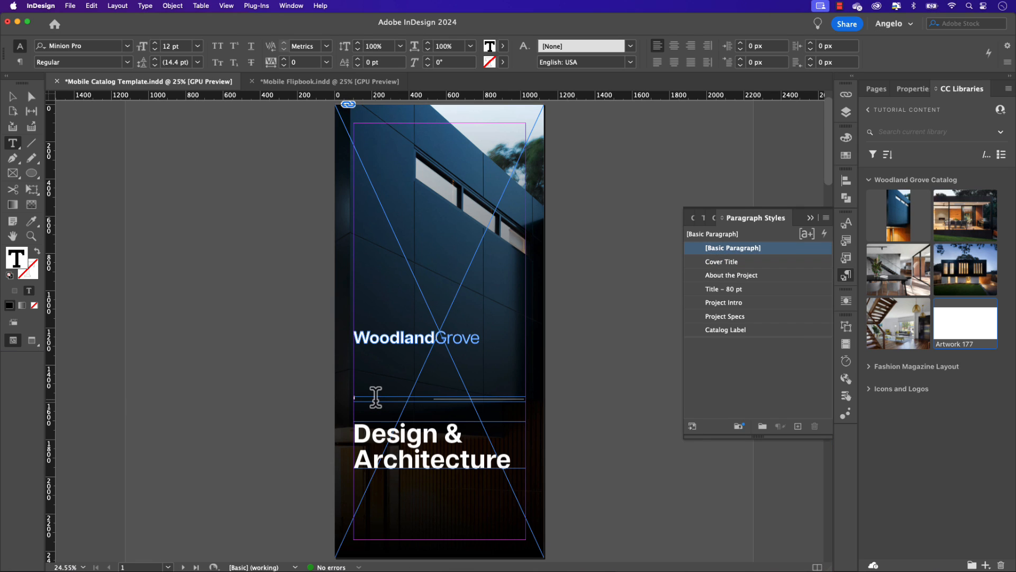
key("Escape")
left_click(711, 332)
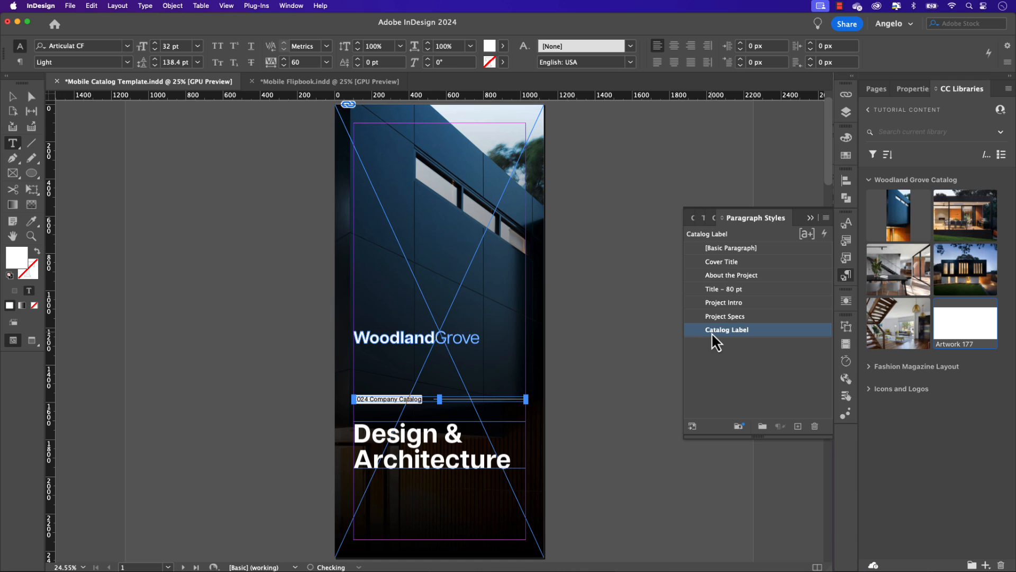
Step: Deselect the label frame and preview the cover without guides and frame edges, returning to the normal view
left_click(13, 98)
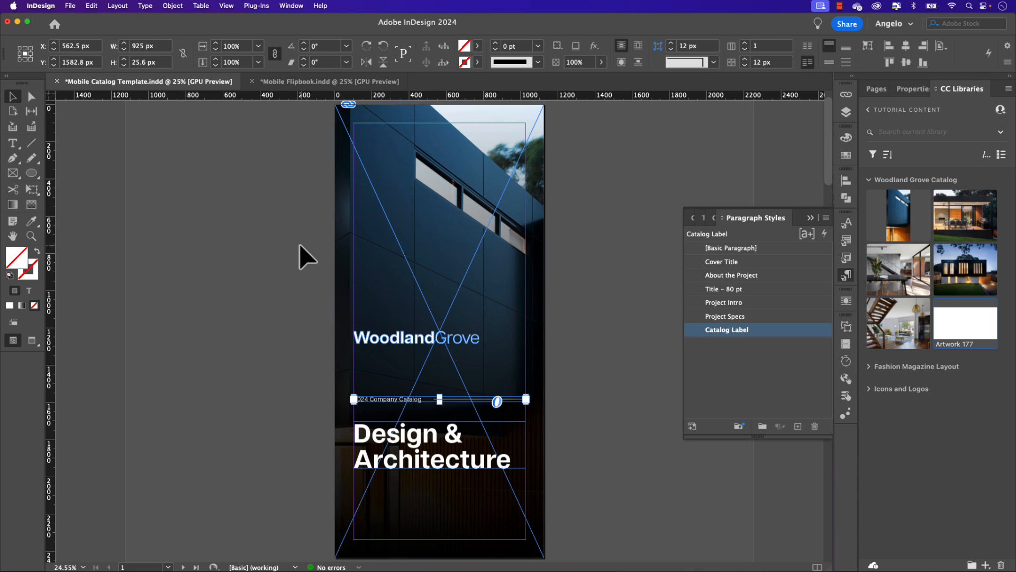
left_click(305, 258)
key("w")
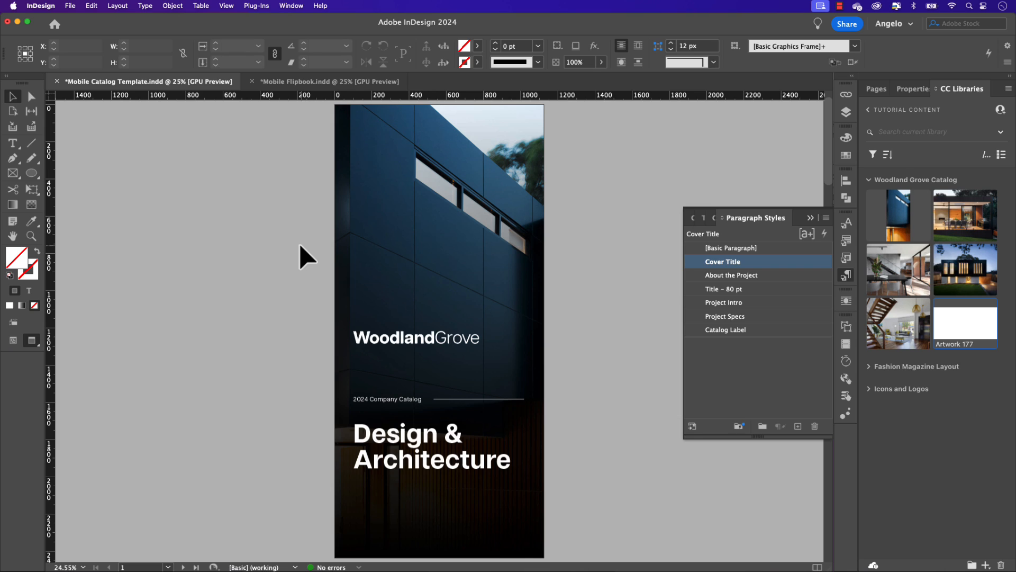
key("w")
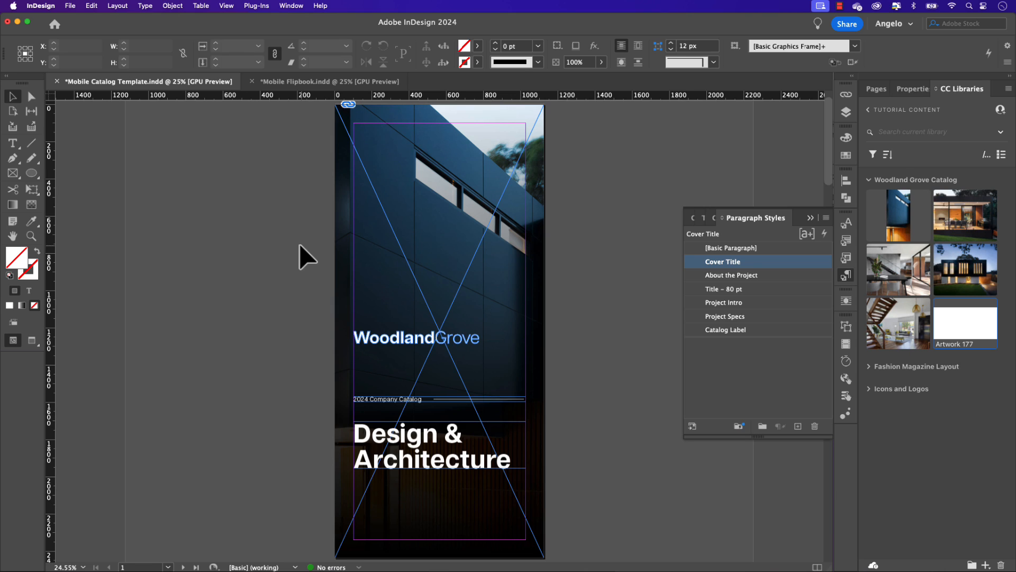
Step: Go to page 2 and place the library's Page 2 Image into the empty full-width picture frame
left_click(876, 89)
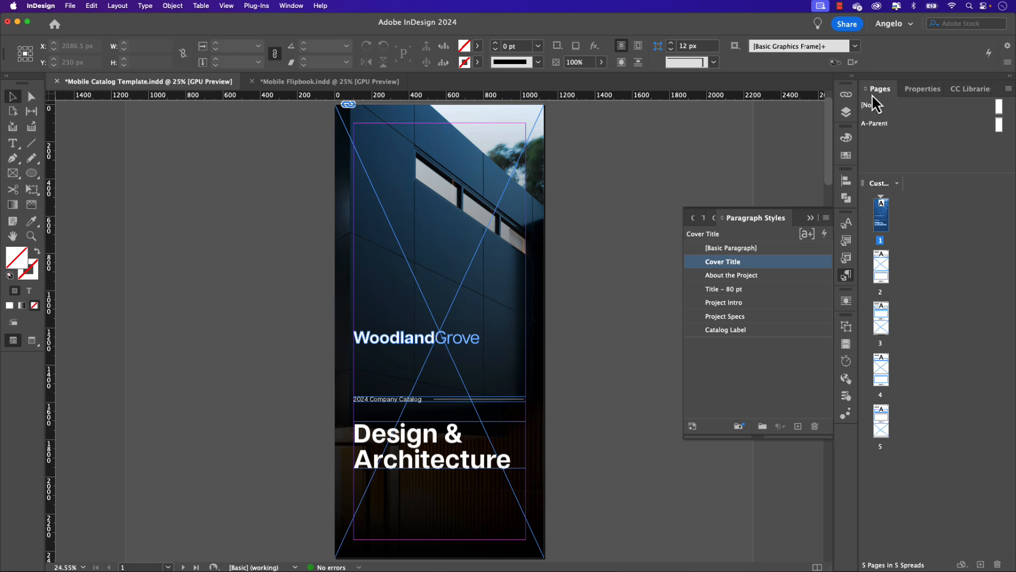
double_click(882, 265)
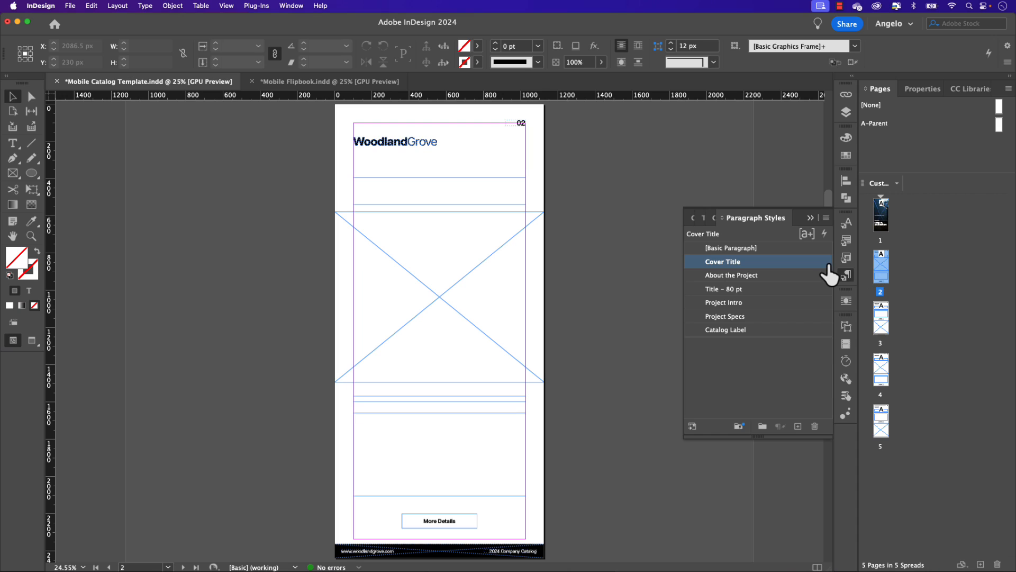
left_click(967, 94)
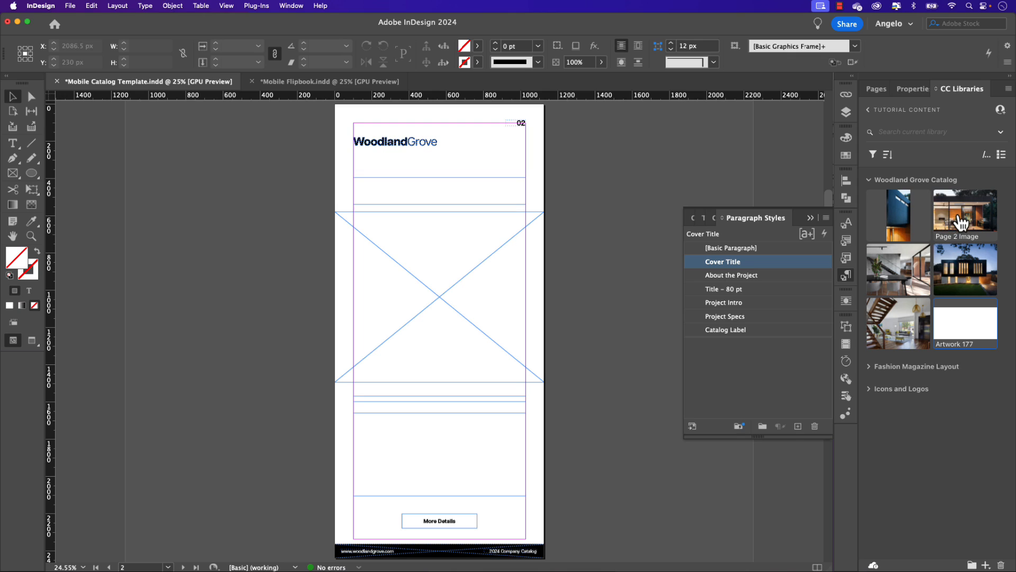
left_click_drag(963, 221, 623, 201)
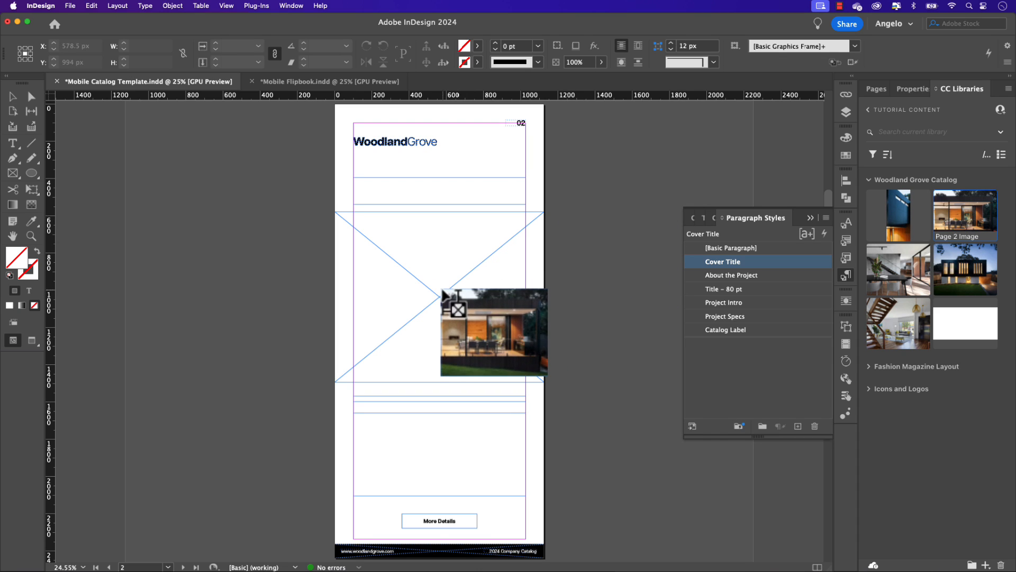
left_click(444, 291)
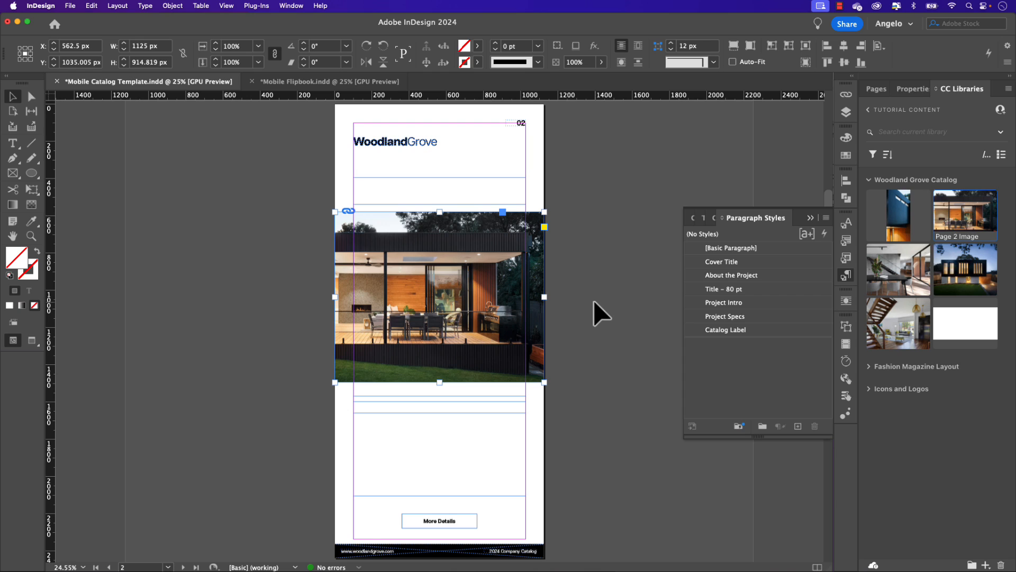
Step: Fill page 2's heading frame with "The Dartmouth Modern Home Build" in the Title - 80 pt style, with a line break before "Modern"
scroll(593, 302, "up", 1)
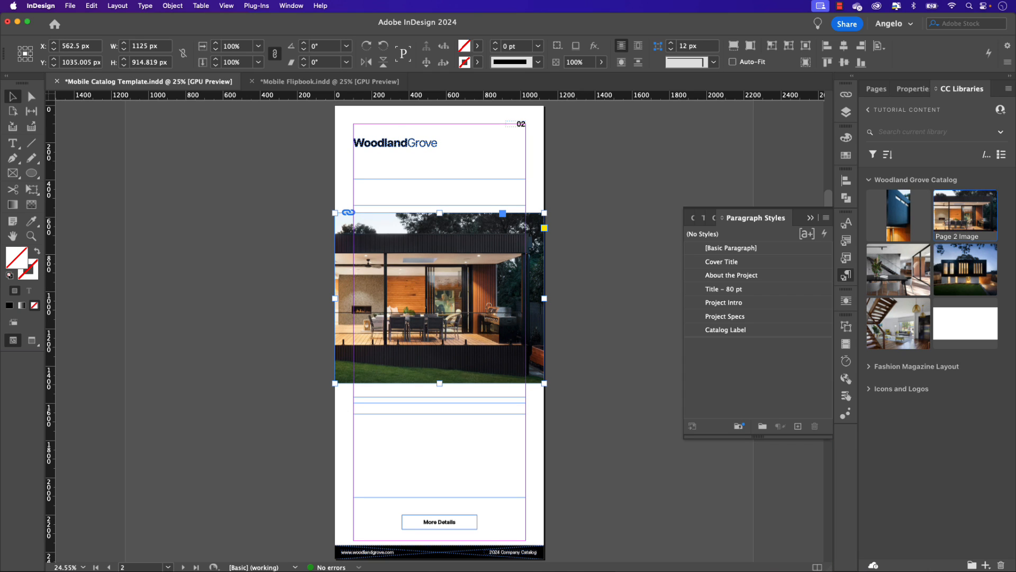
double_click(389, 195)
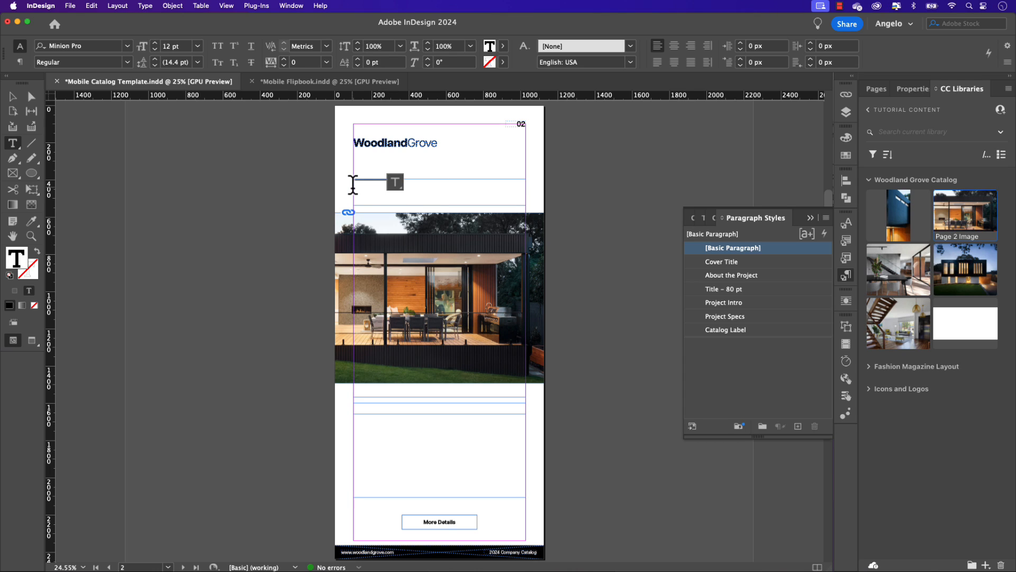
key("super+a")
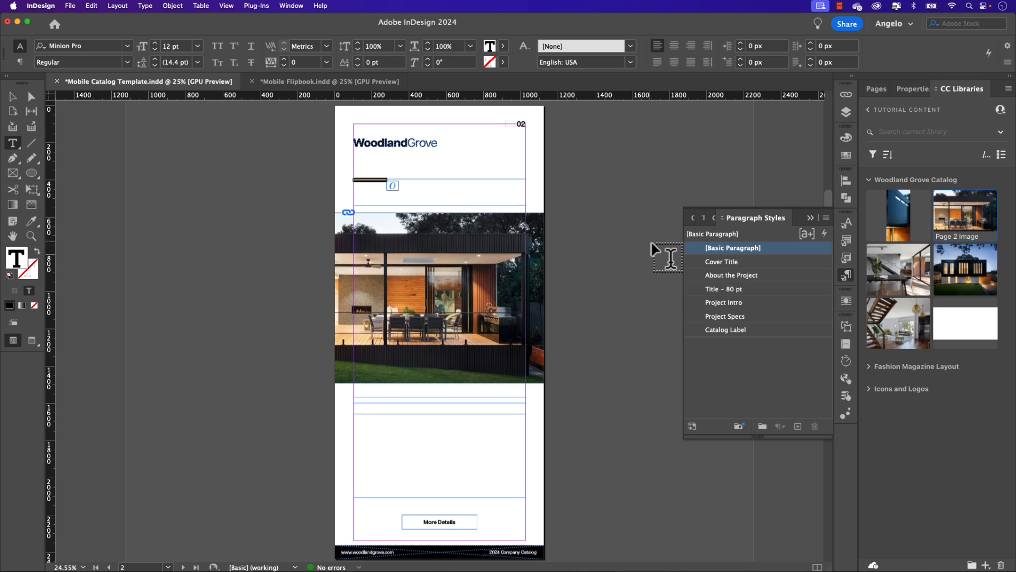
left_click(715, 290)
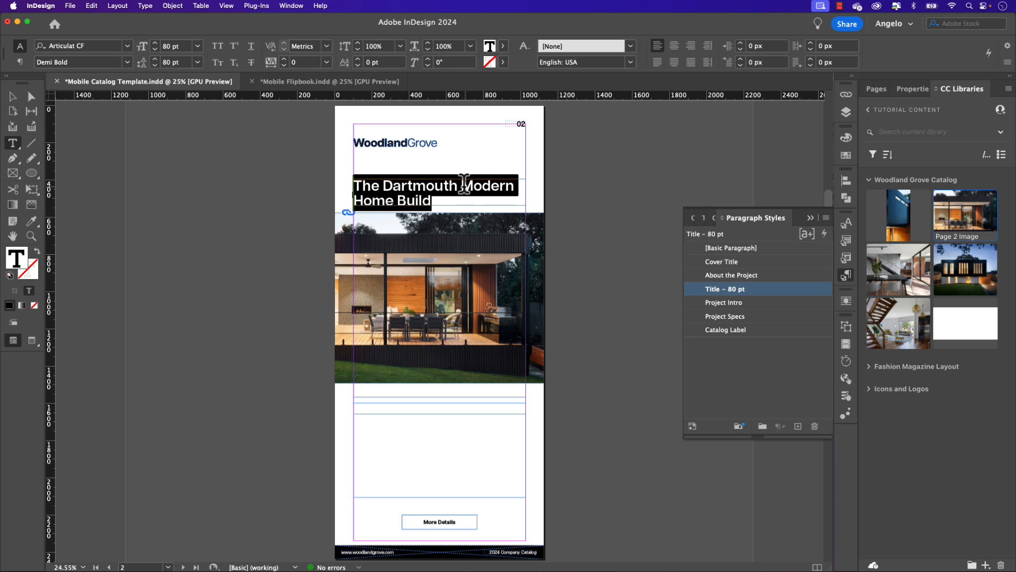
left_click(462, 183)
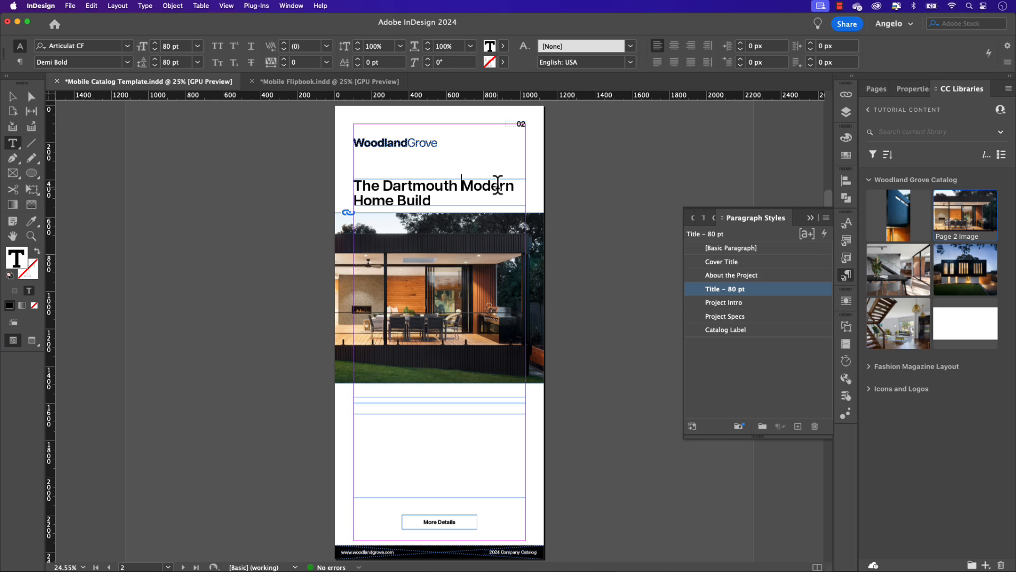
key("shift+Return")
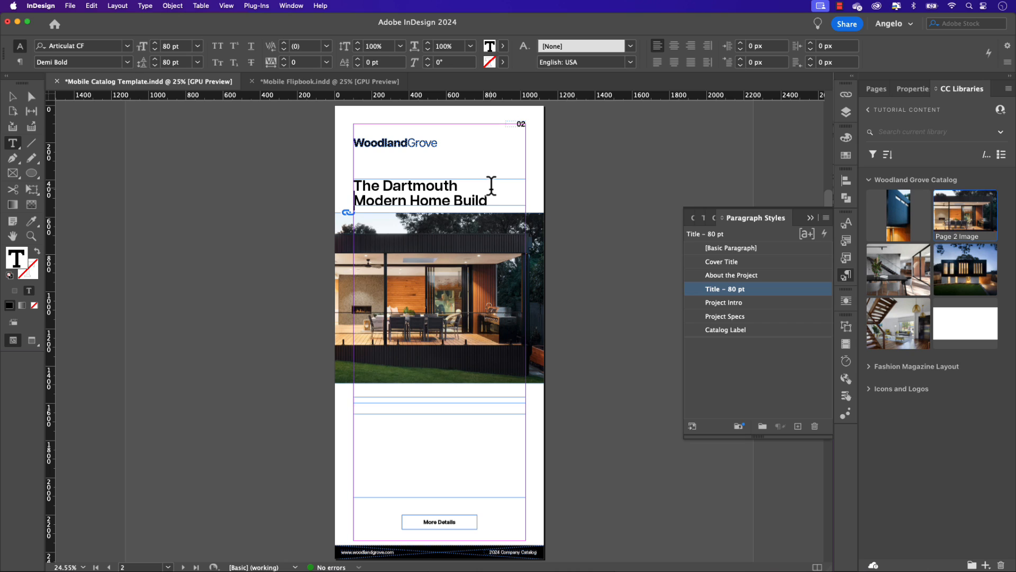
Step: Add the subheading "About the Project" to the thin text frame below the photo and apply the About the Project paragraph style
key("super+Tab")
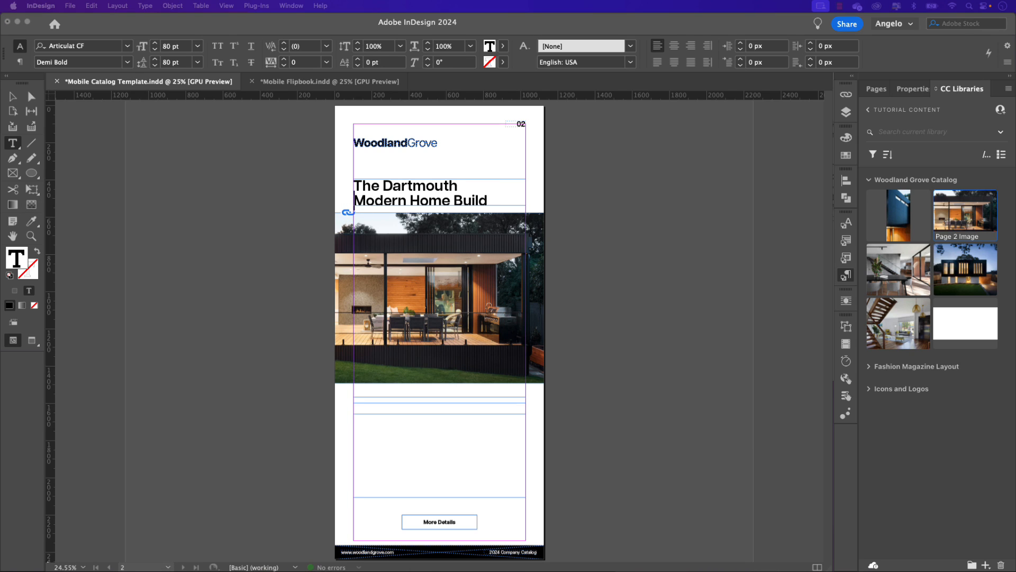
left_click(363, 397)
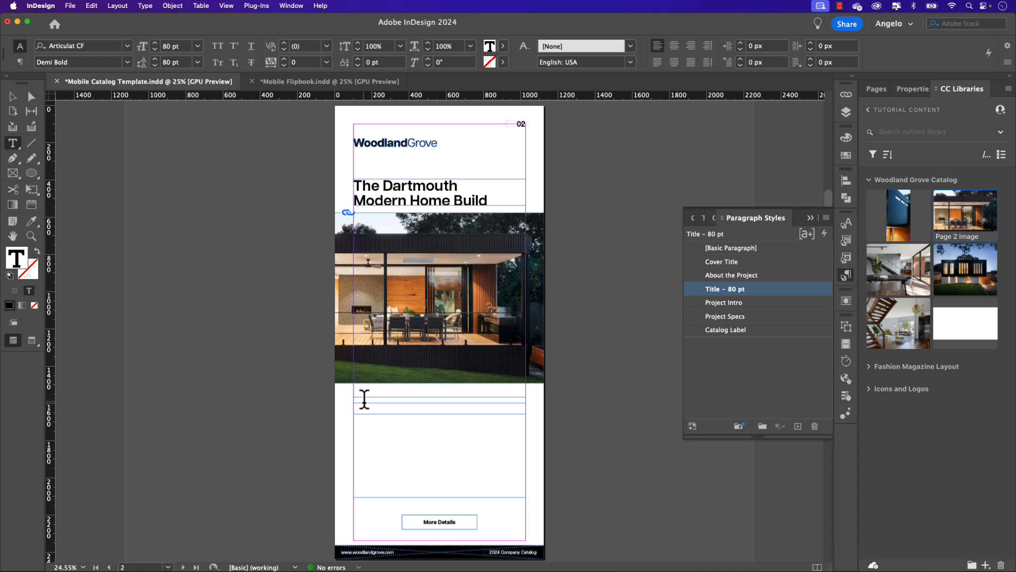
left_click(364, 398)
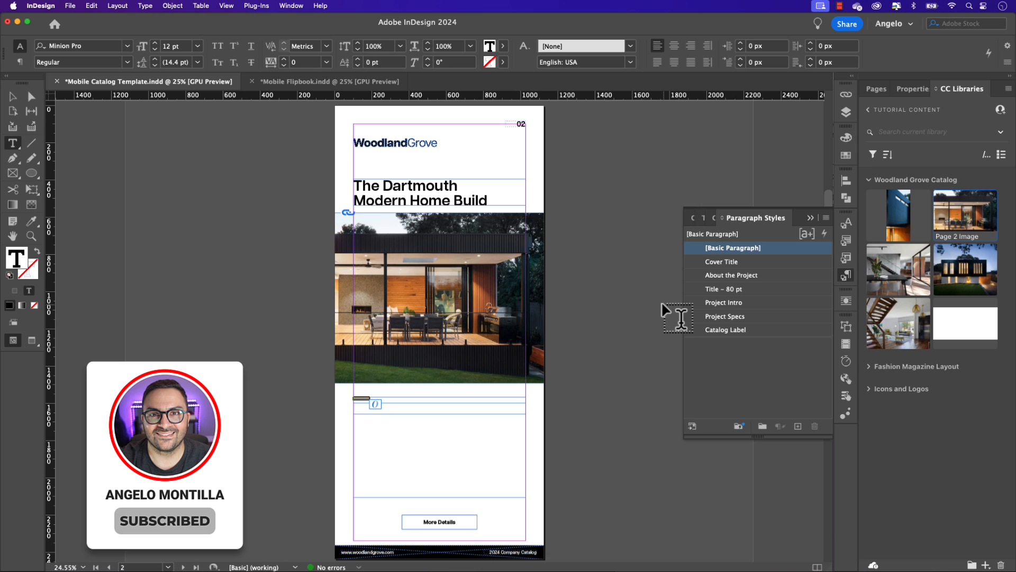
left_click(733, 275)
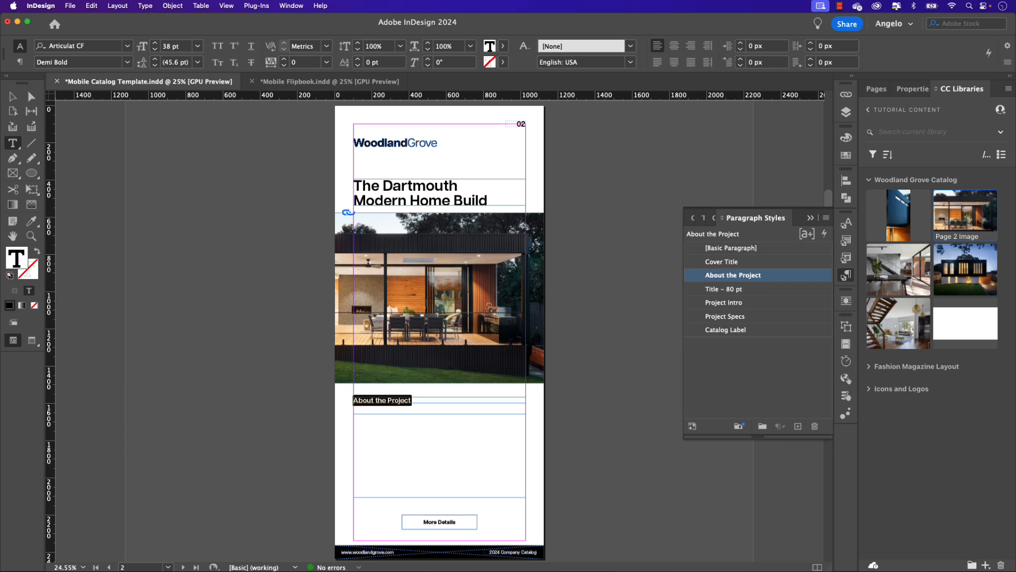
Step: Paste the "A masterpiece of modern luxury living" description and project specs into page 2's body text frame and apply the Project Intro paragraph style
key("super+Tab")
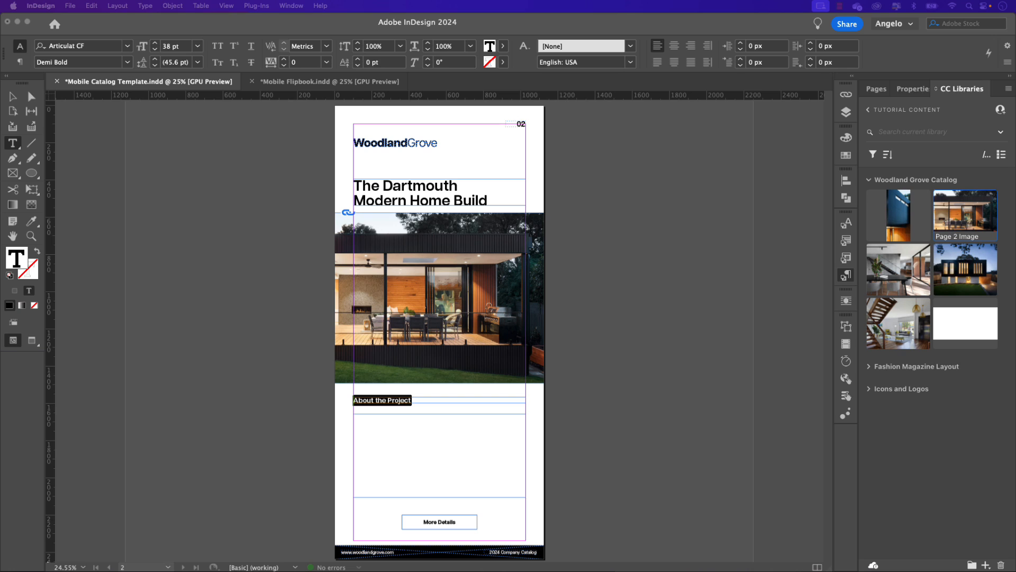
left_click(370, 459)
left_click(373, 433)
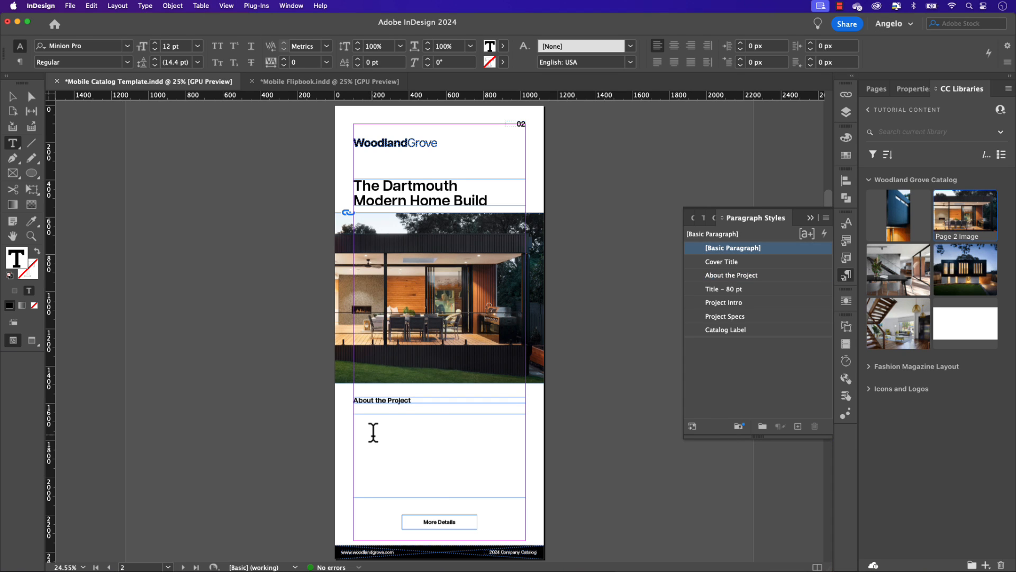
key("super+v")
key("super+a")
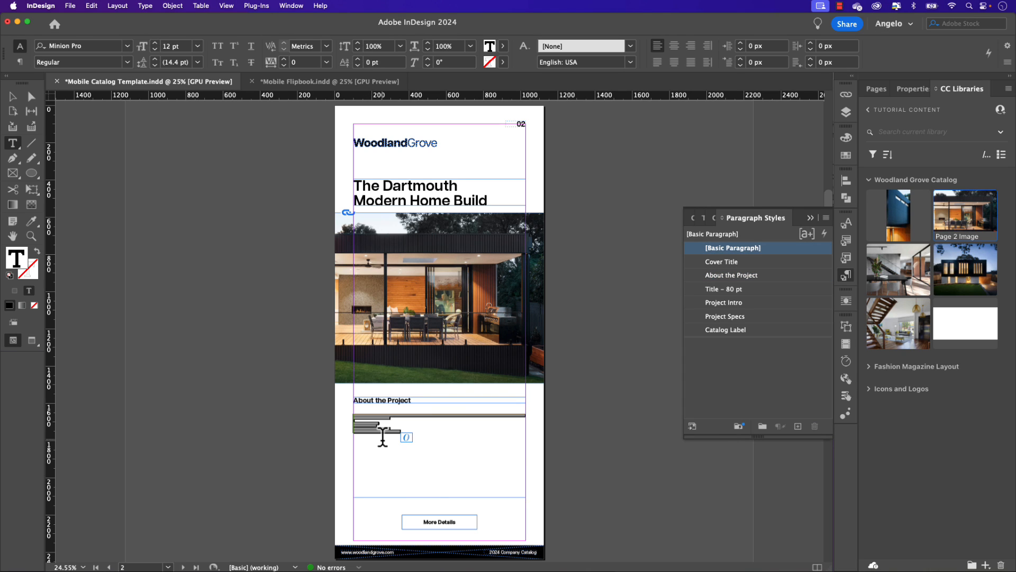
left_click(720, 305)
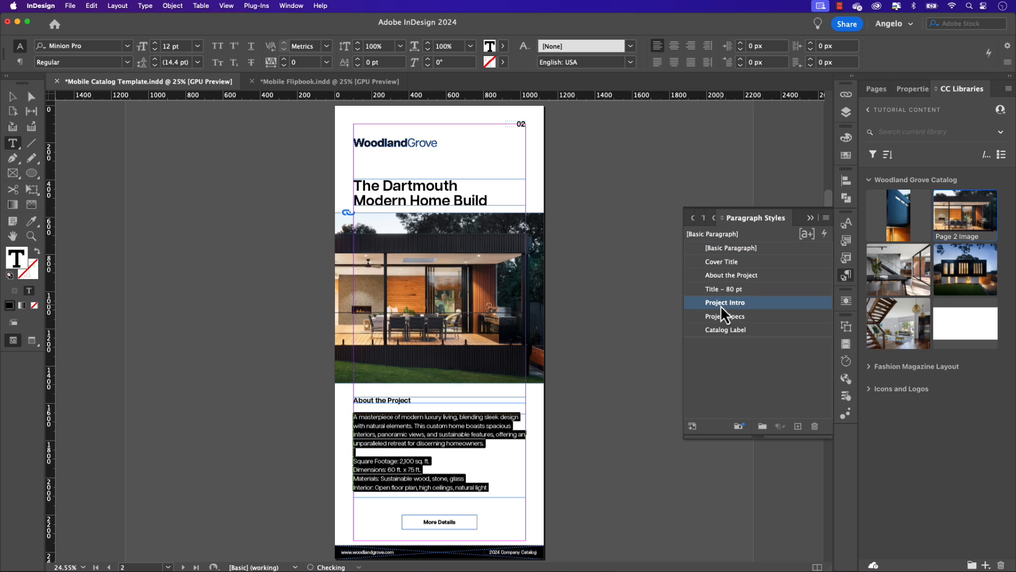
Step: Apply the Project Specs paragraph style to the four lines from Square Footage to Interior and deselect the text frame
left_click(498, 485)
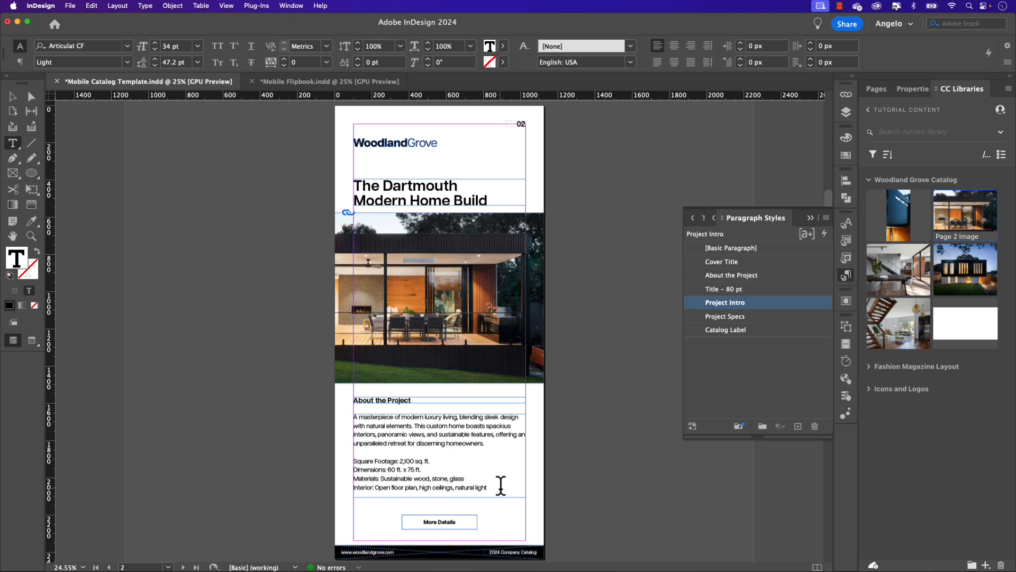
left_click_drag(499, 485, 344, 460)
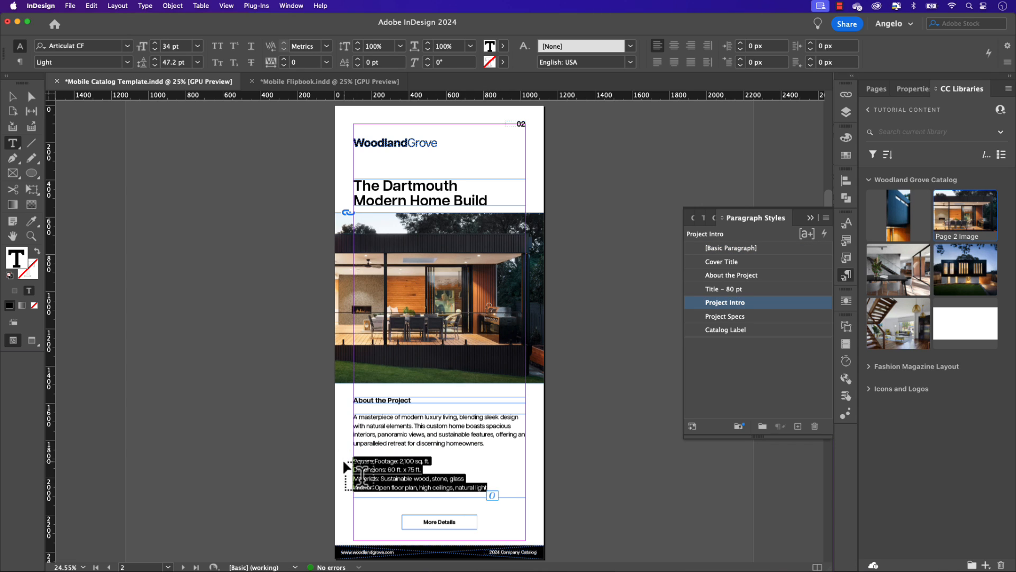
left_click(741, 321)
left_click(398, 495)
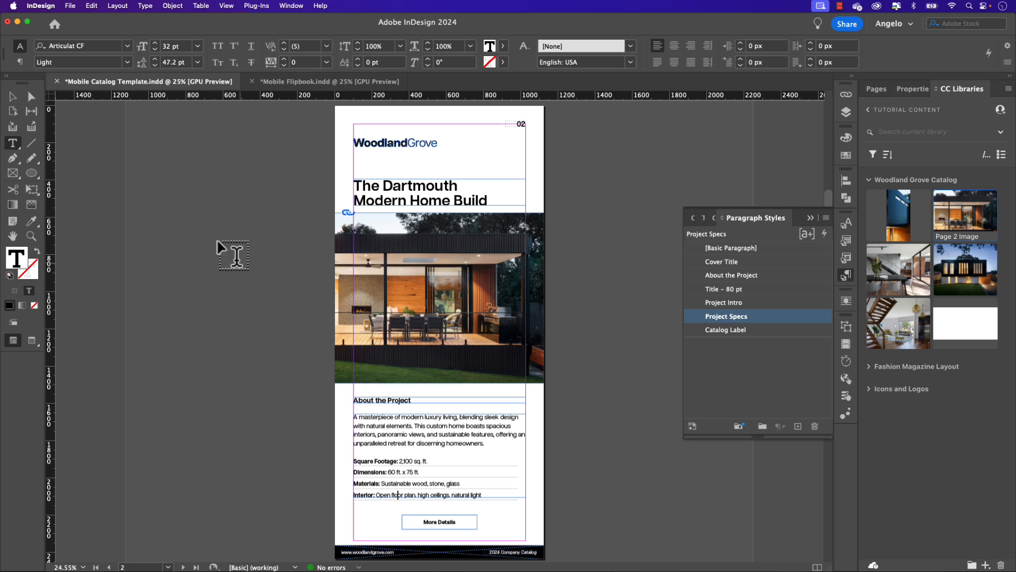
left_click(12, 97)
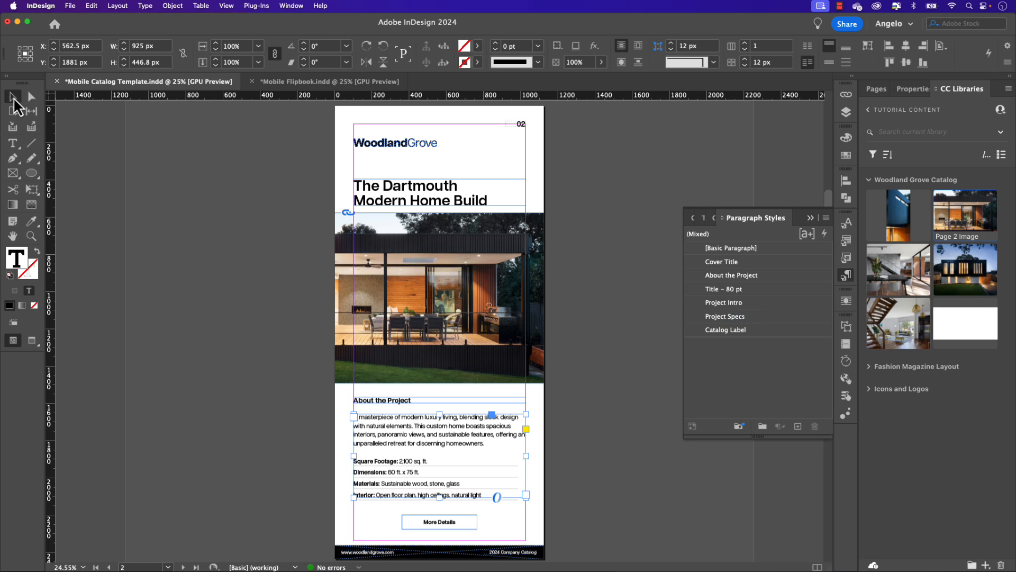
left_click(272, 227)
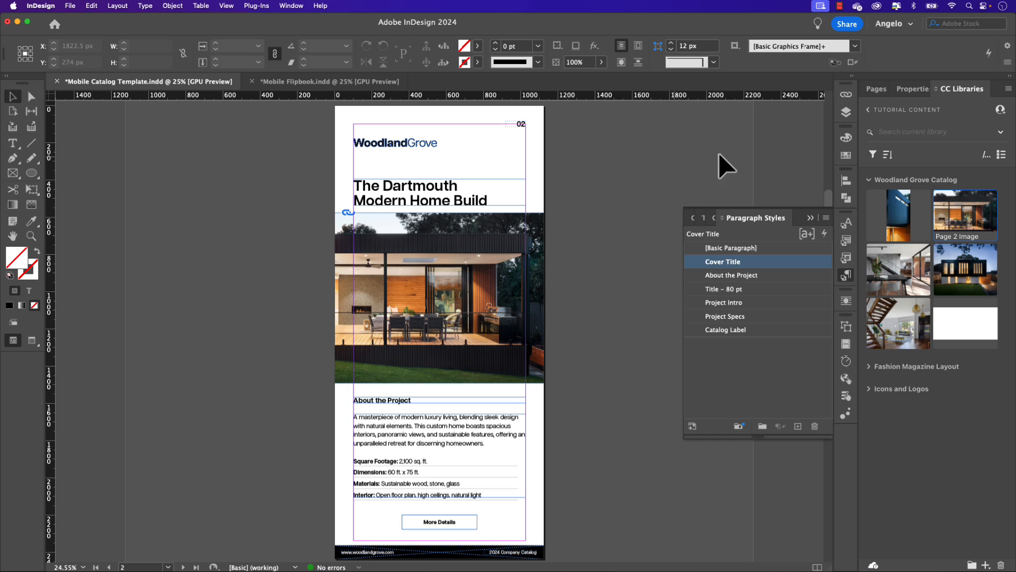
Step: Go to page 3 and place the Page 3 Image from the Woodland Grove Catalog library into its large picture frame
left_click(872, 89)
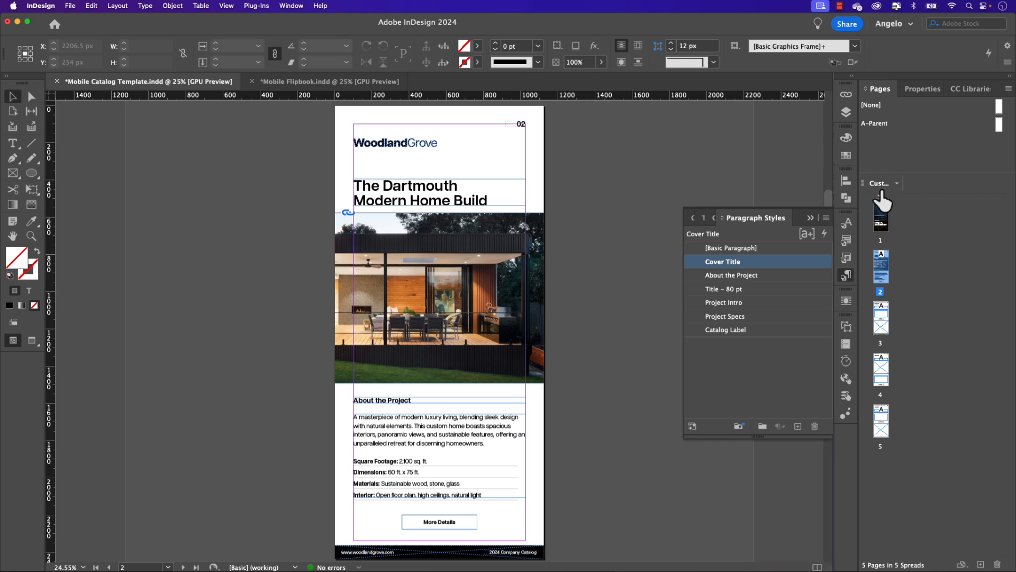
double_click(888, 319)
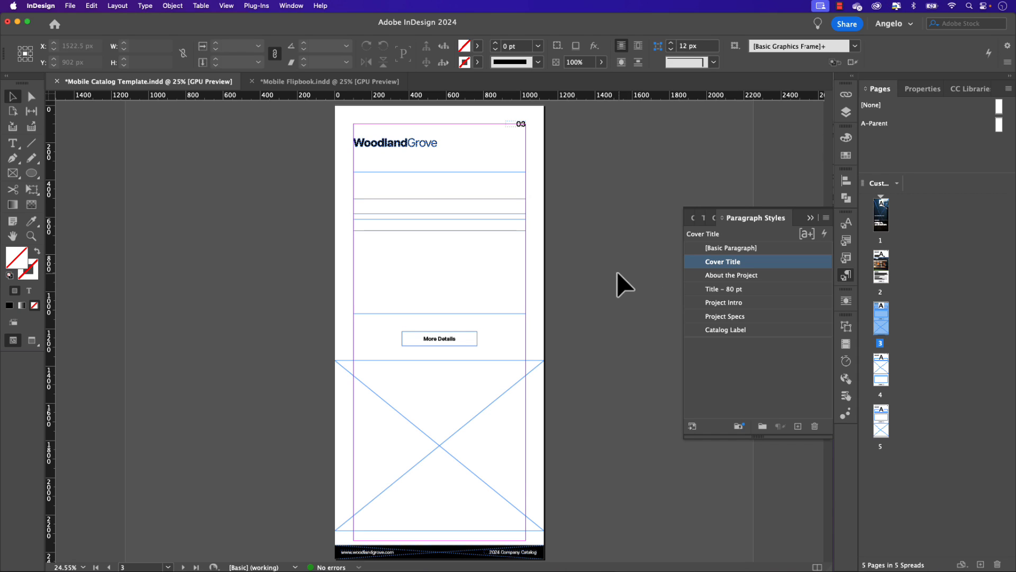
left_click(960, 90)
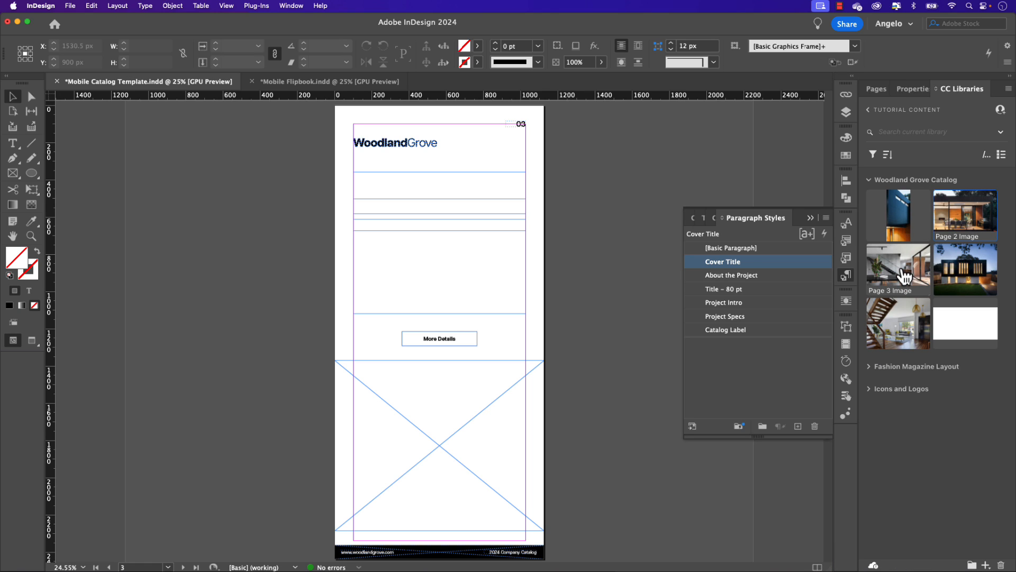
left_click_drag(905, 275, 450, 418)
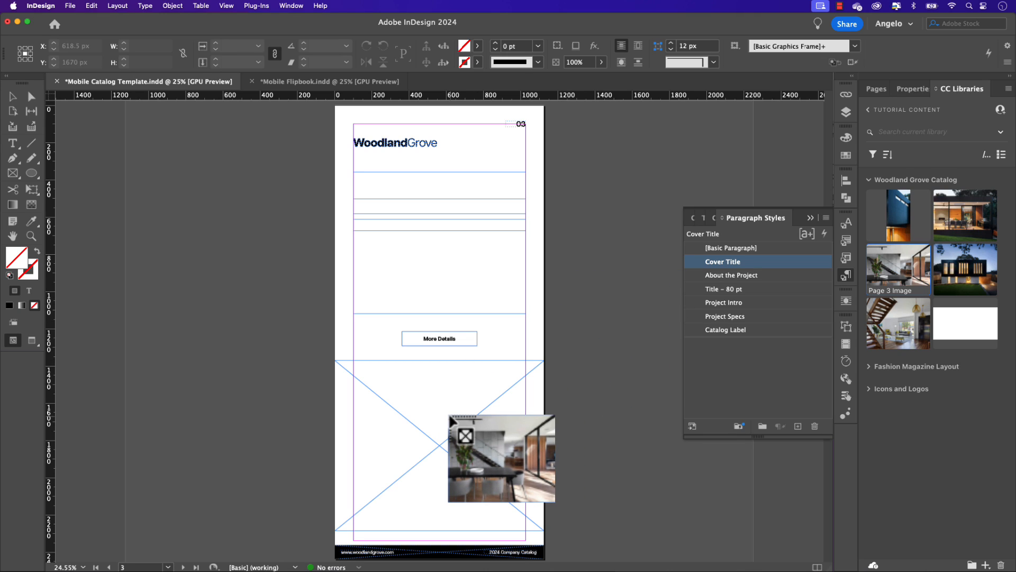
left_click_drag(450, 416, 450, 416)
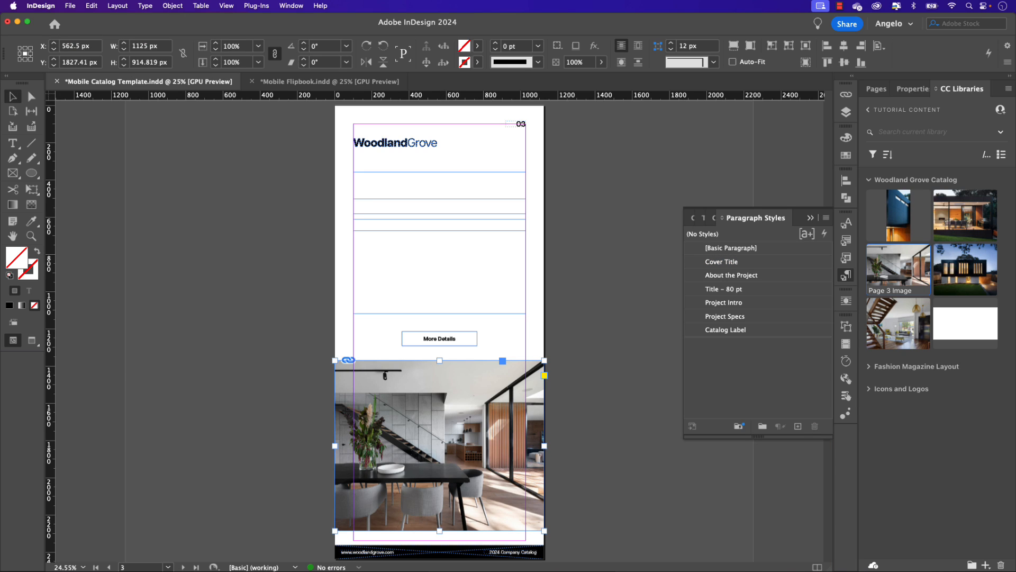
Step: Fill page 3's heading frame with "The Yorktown Modern Home Build" in the Title - 80 pt style, with a line break before "Modern"
key("super+Tab")
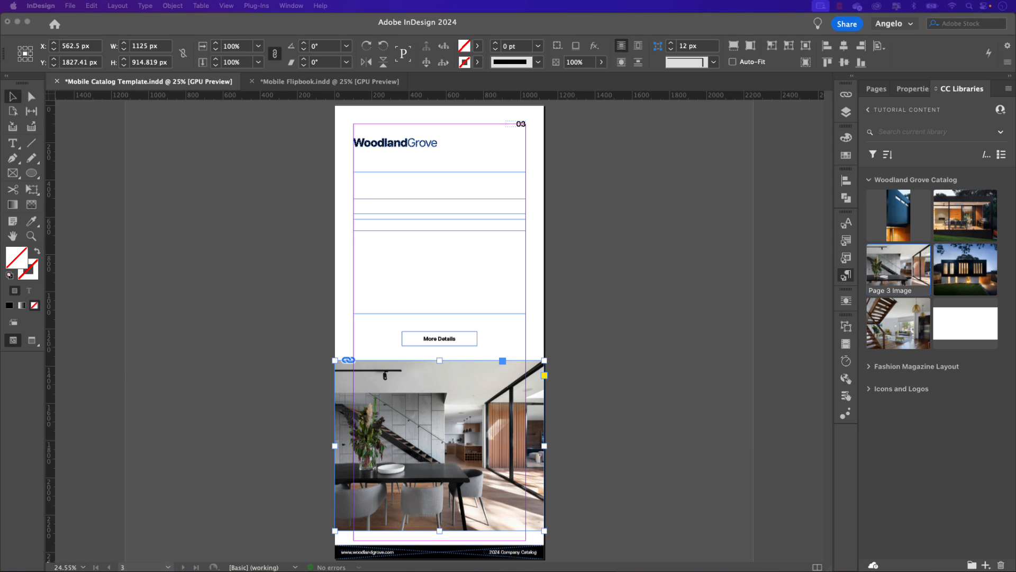
left_click(373, 180)
double_click(368, 181)
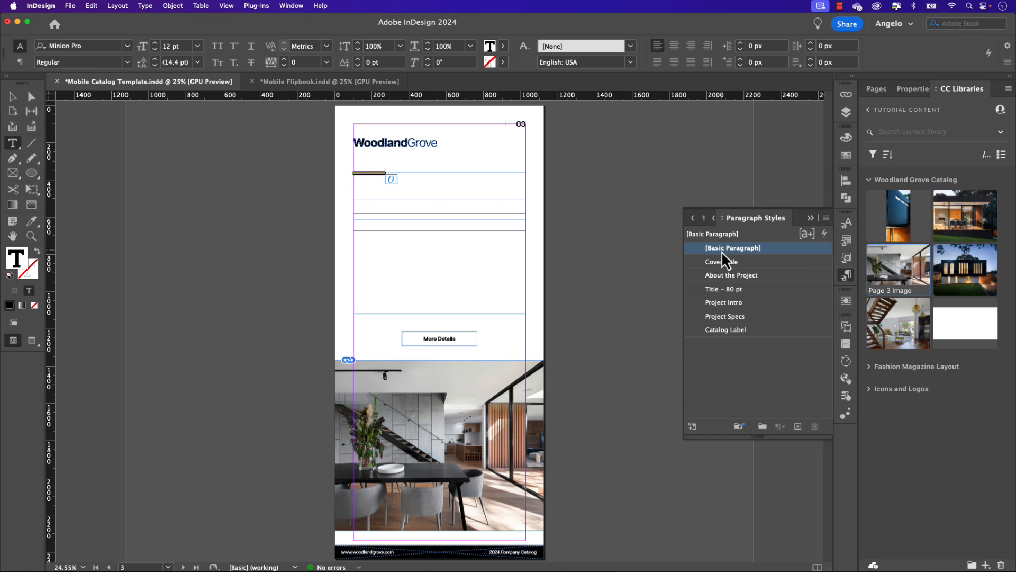
left_click(728, 290)
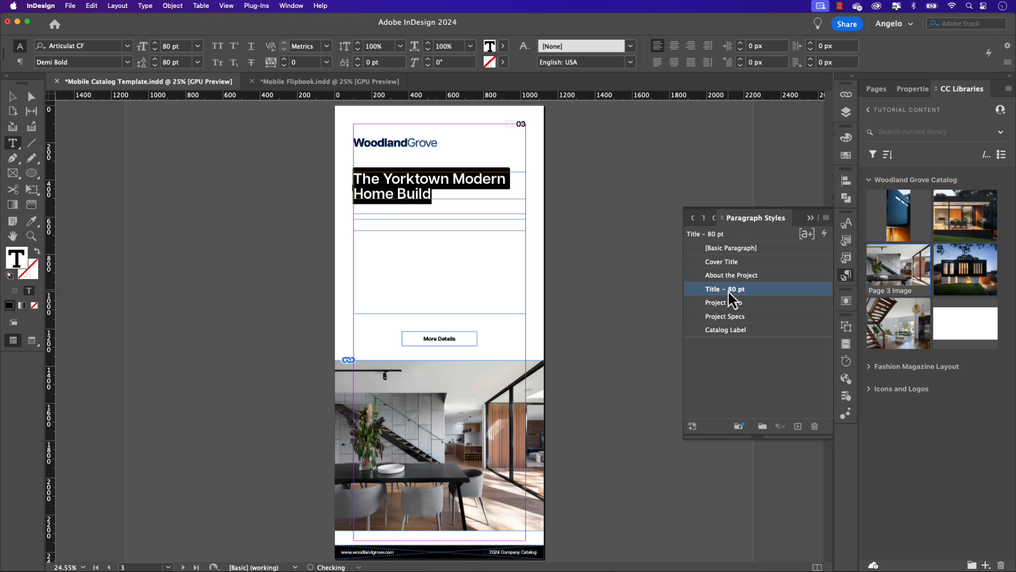
left_click(456, 179)
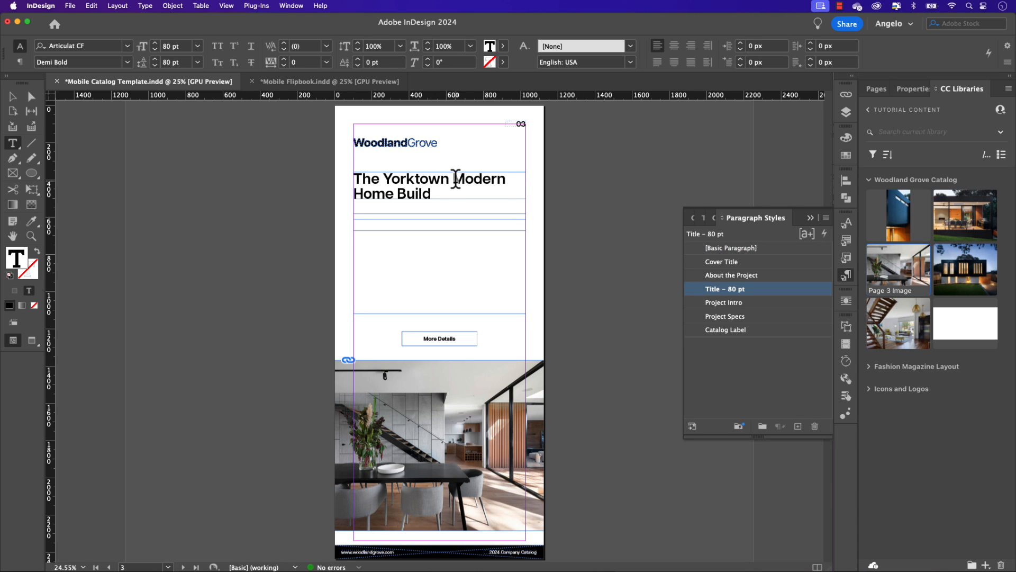
key("shift+Return")
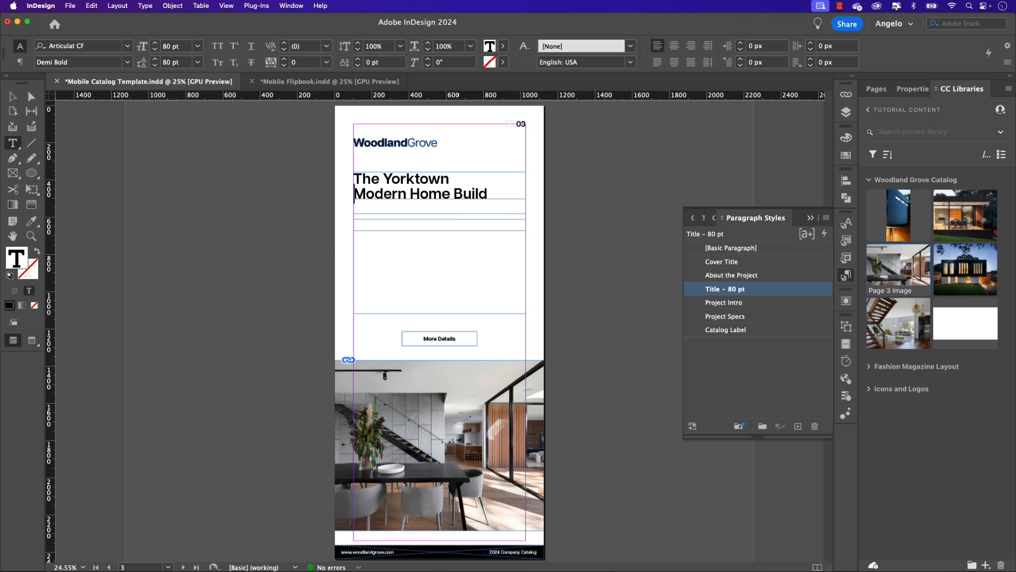
Step: Add the subheading "About the Project" to the thin text frame below page 3's heading and apply the About the Project paragraph style
key("super+Tab")
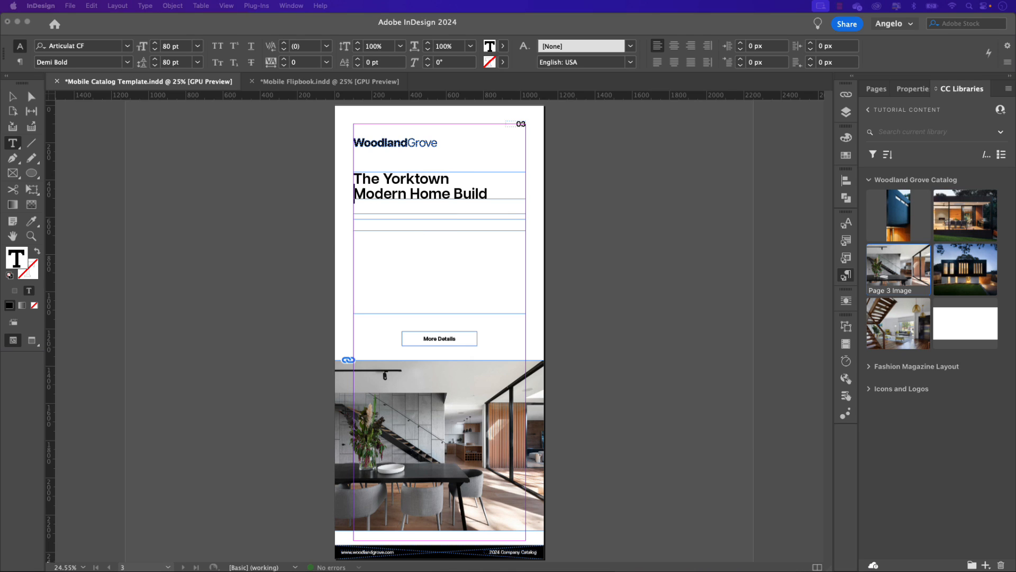
left_click(363, 211)
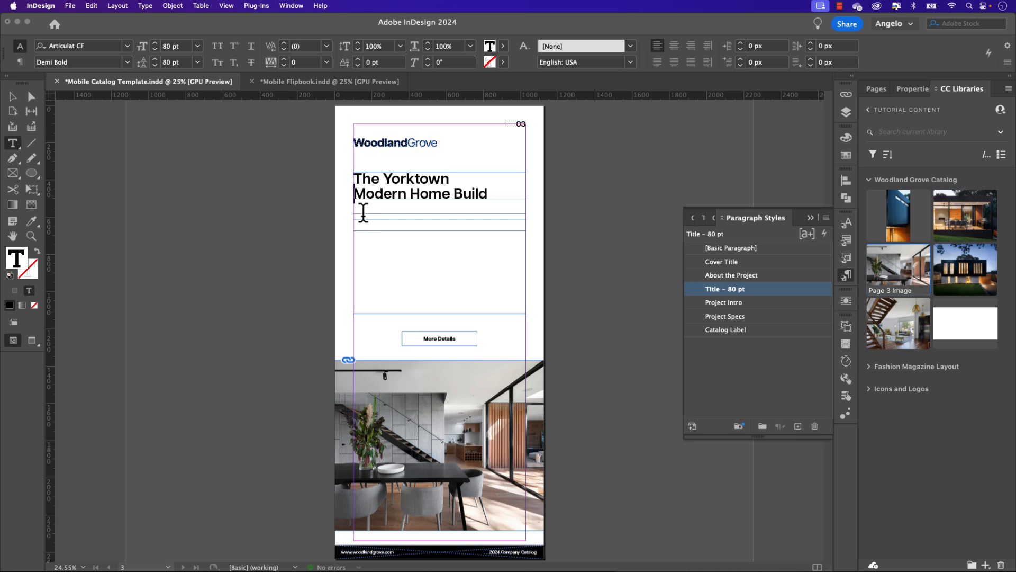
left_click(363, 222)
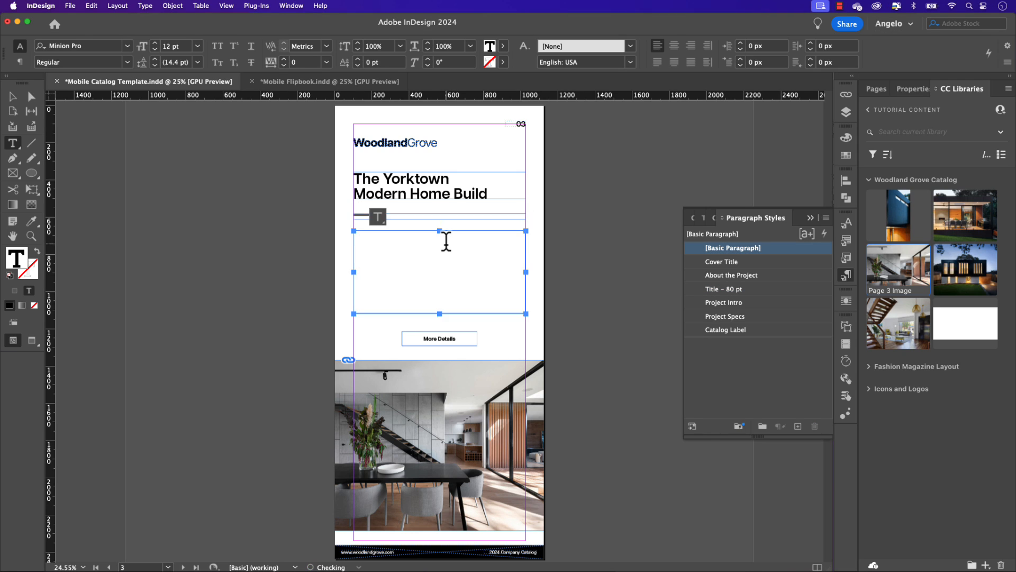
left_click(713, 276)
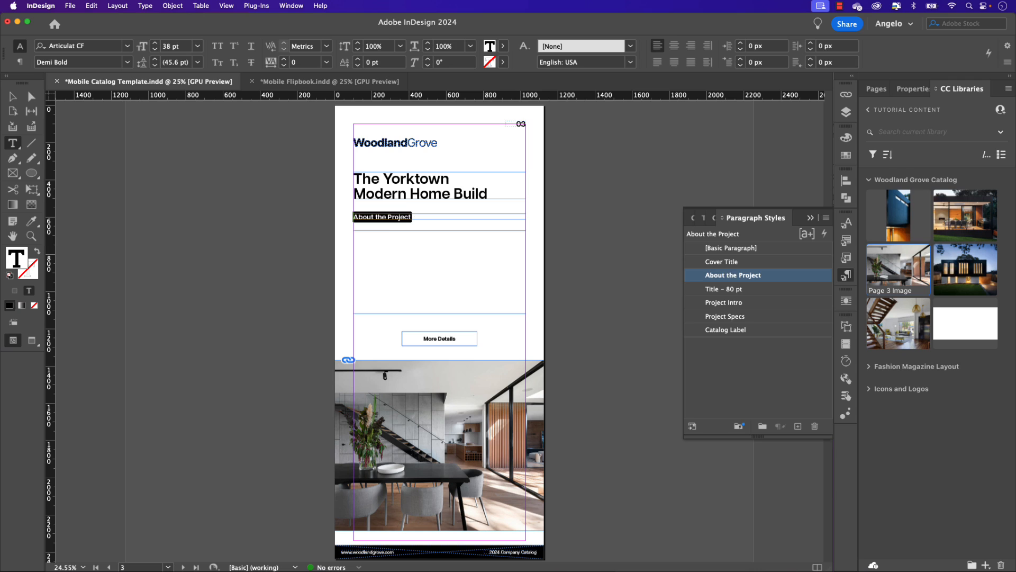
Step: Paste the "A timeless blend of classic elegance" description and project specs into page 3's body text frame and apply the Project Intro paragraph style
key("super+Tab")
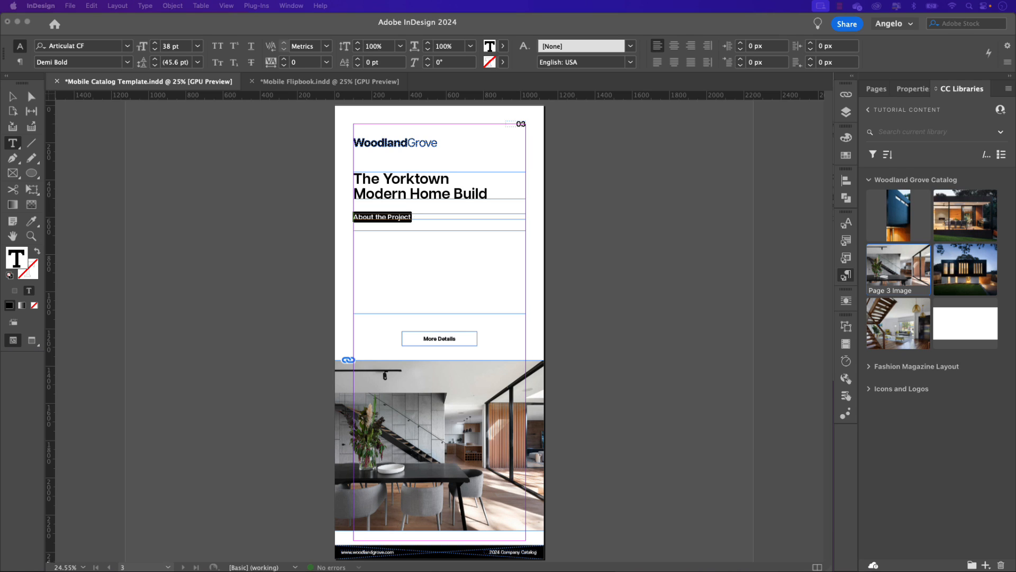
left_click(395, 244)
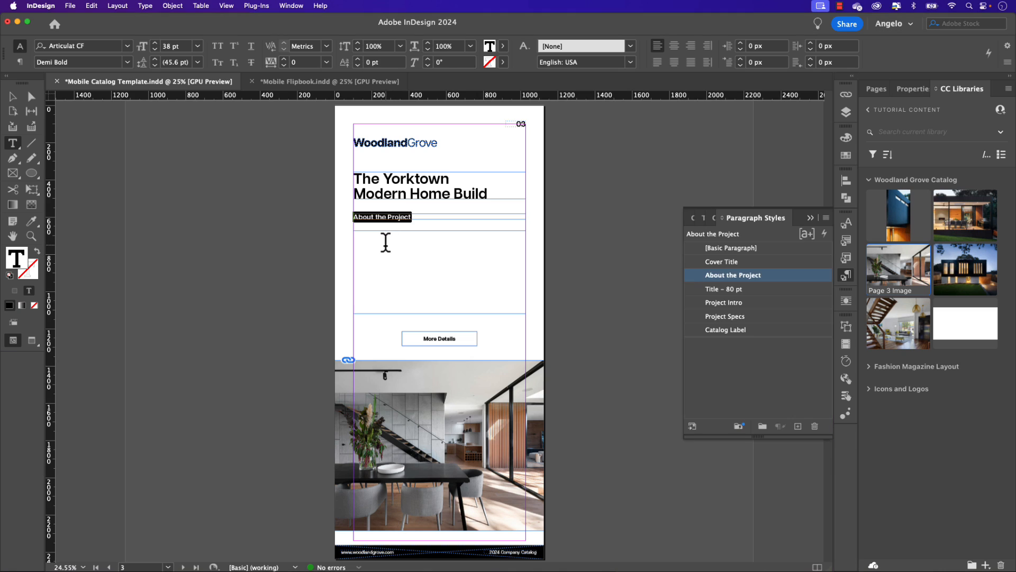
left_click(386, 241)
key("super+v")
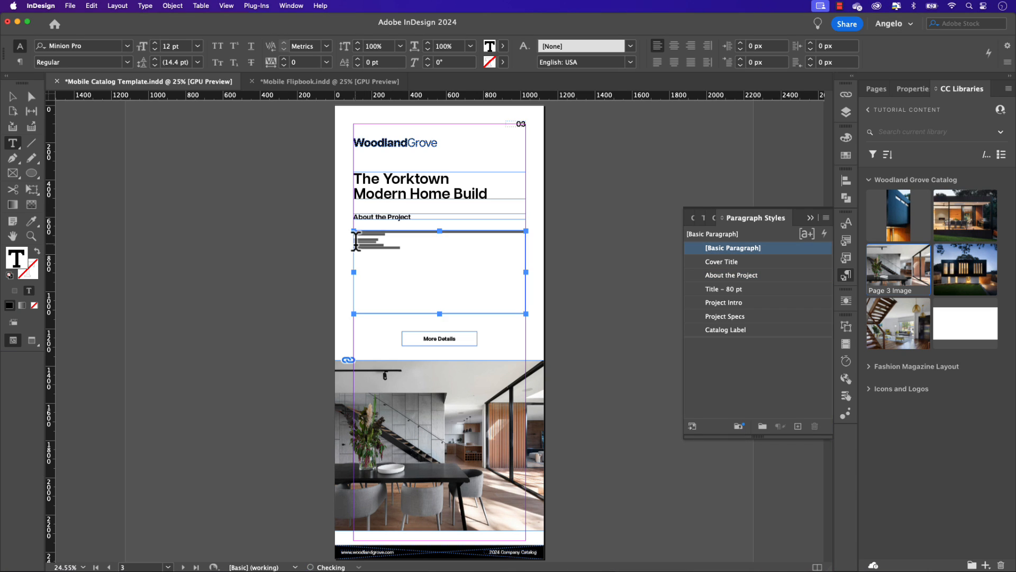
key("super+a")
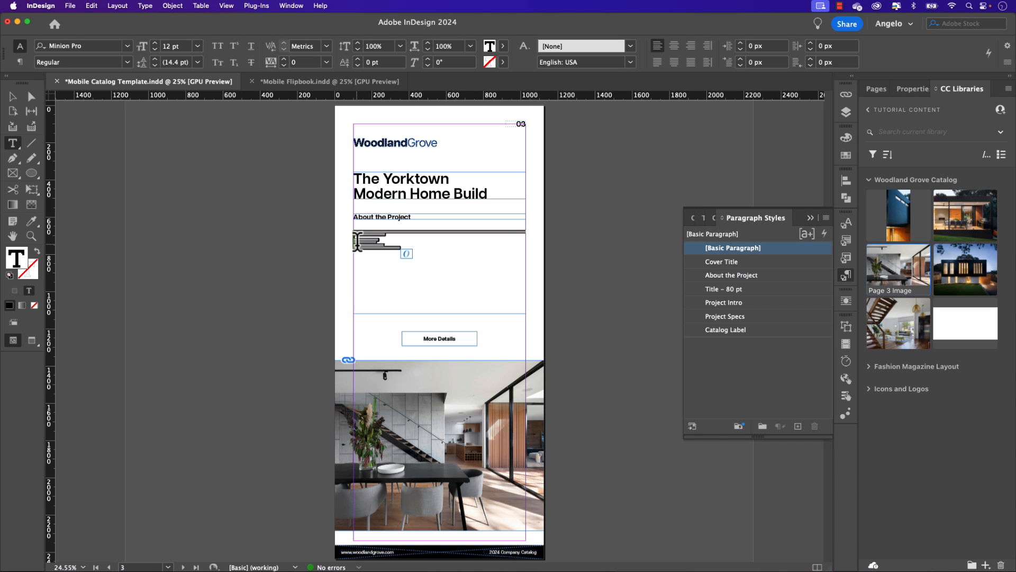
left_click(720, 304)
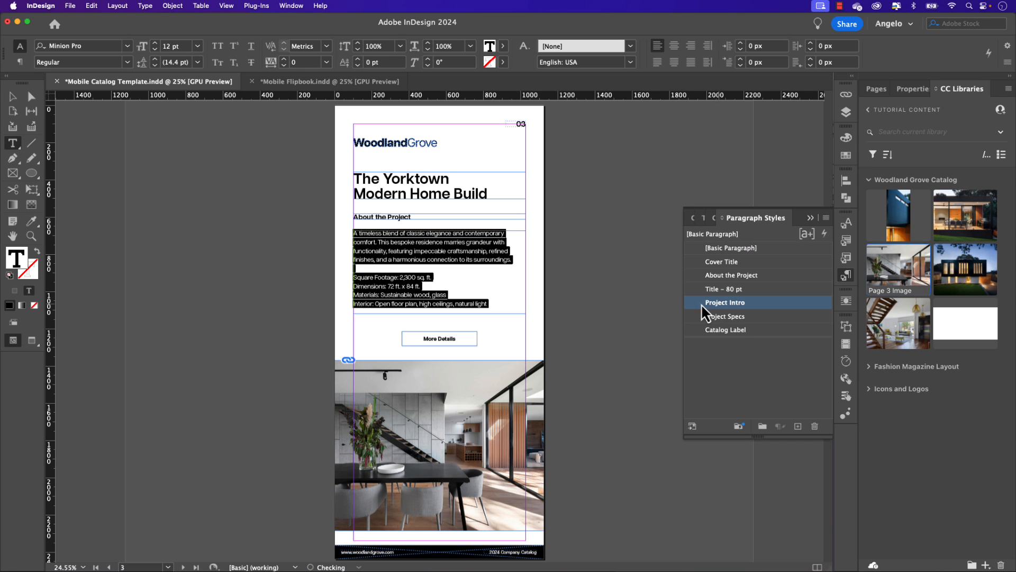
Step: Apply the Project Specs paragraph style to page 3's four lines from Square Footage to Interior and deselect the text frame
left_click(474, 301)
left_click_drag(505, 305, 336, 275)
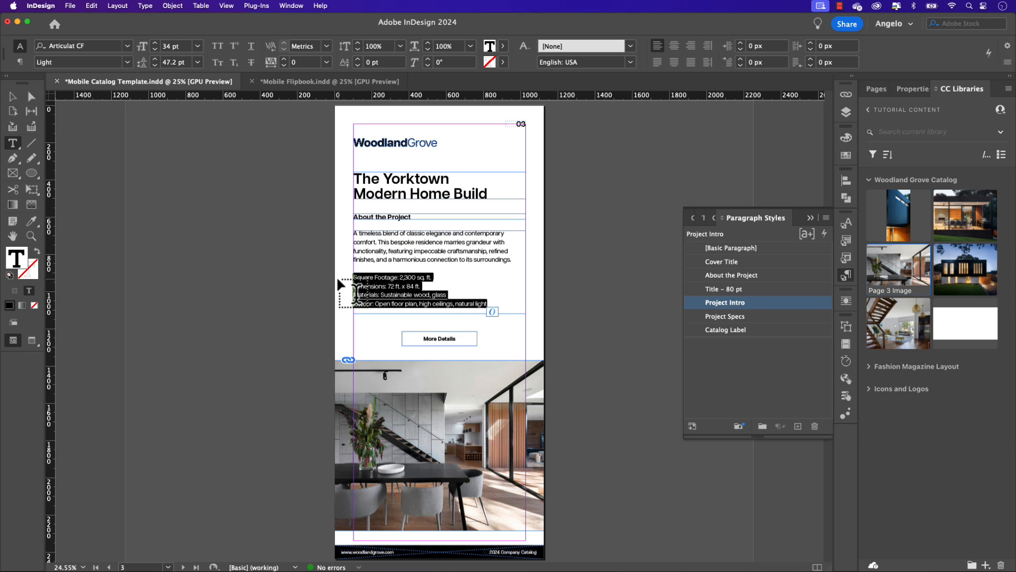
left_click(724, 316)
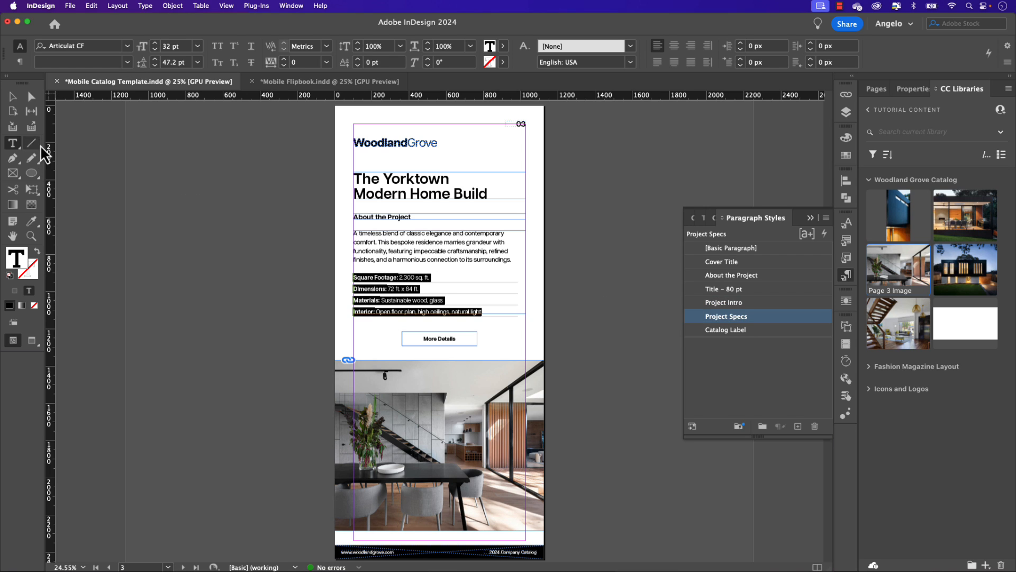
left_click(12, 97)
left_click(206, 175)
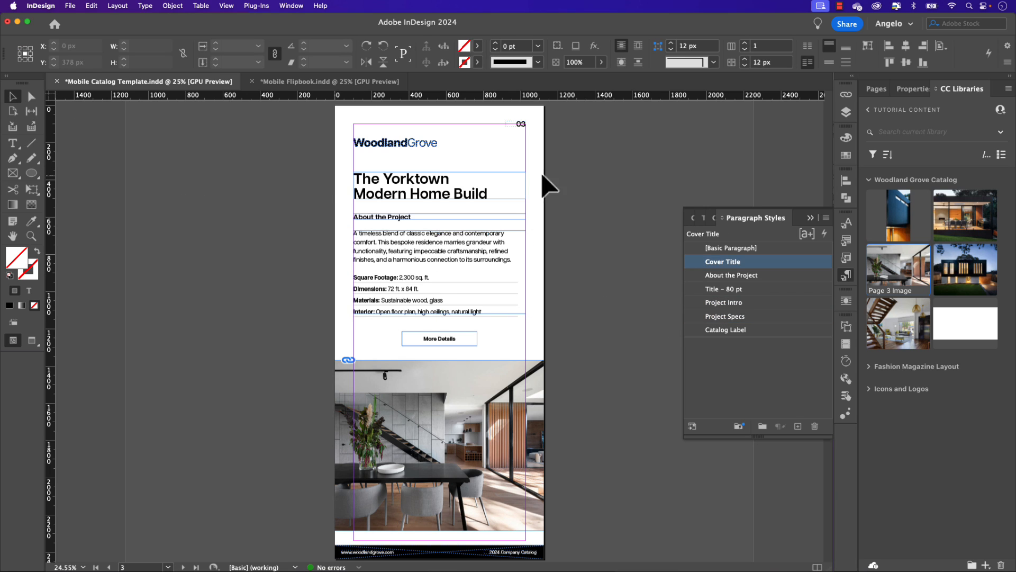
Step: Go to page 4 and place the Page 4 Image from the Woodland Grove Catalog library into its large picture frame
left_click(874, 90)
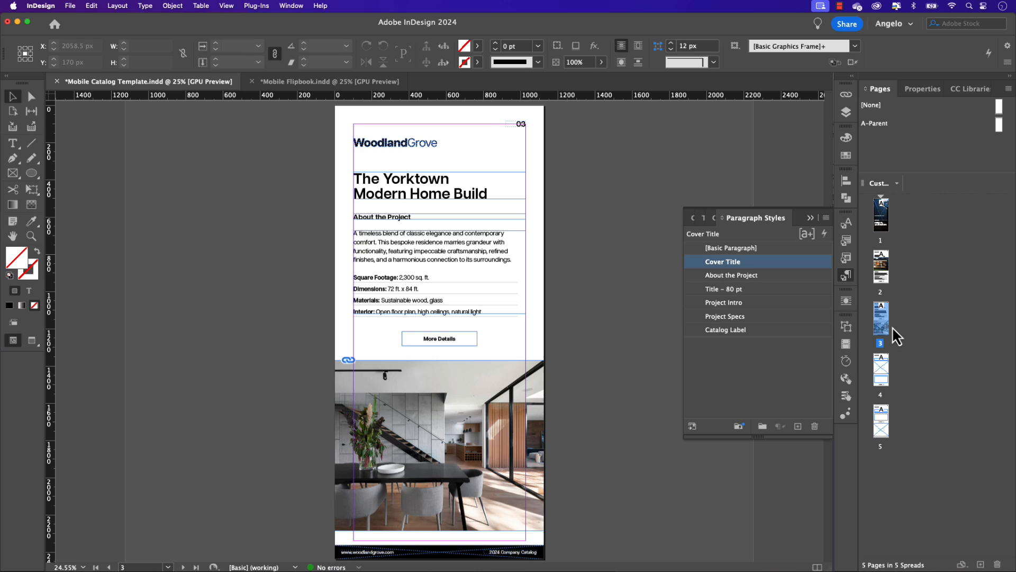
double_click(882, 362)
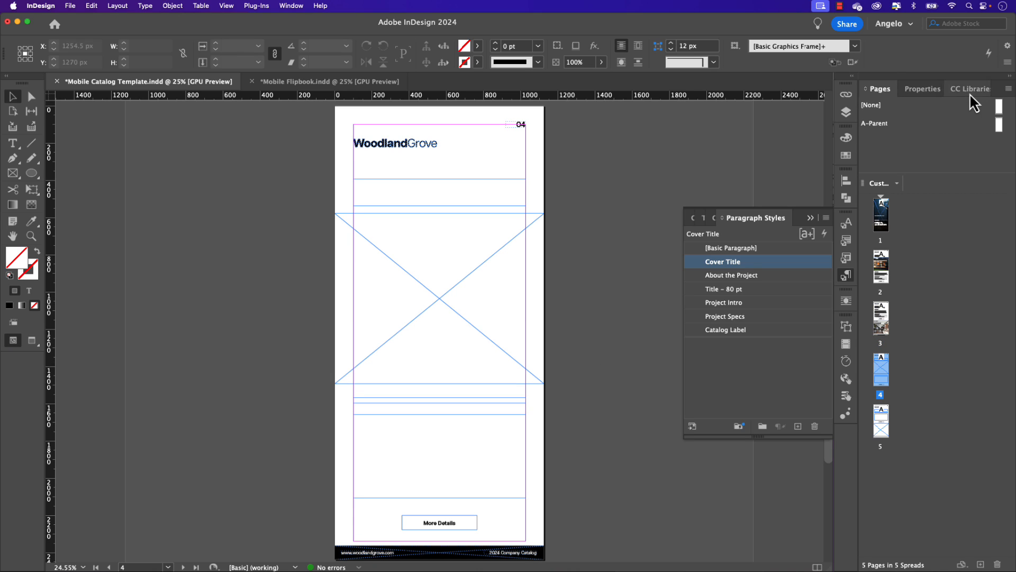
left_click(970, 93)
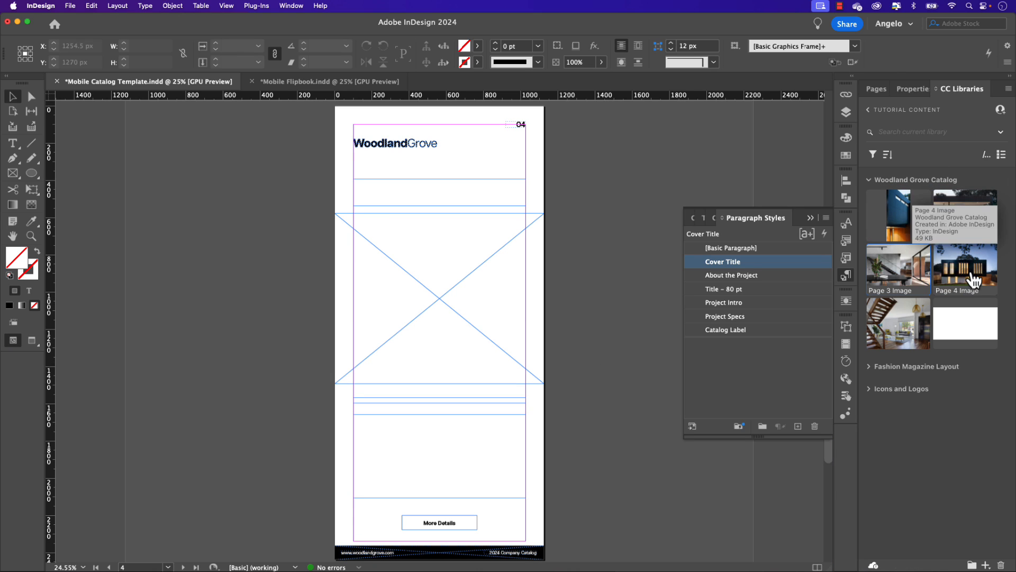
left_click_drag(974, 278, 566, 201)
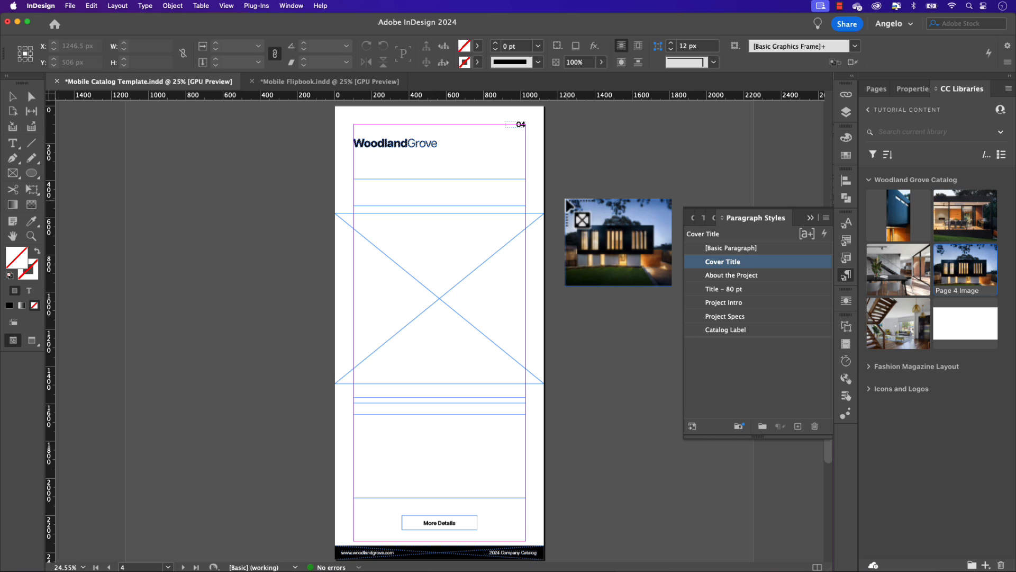
left_click_drag(567, 201, 443, 197)
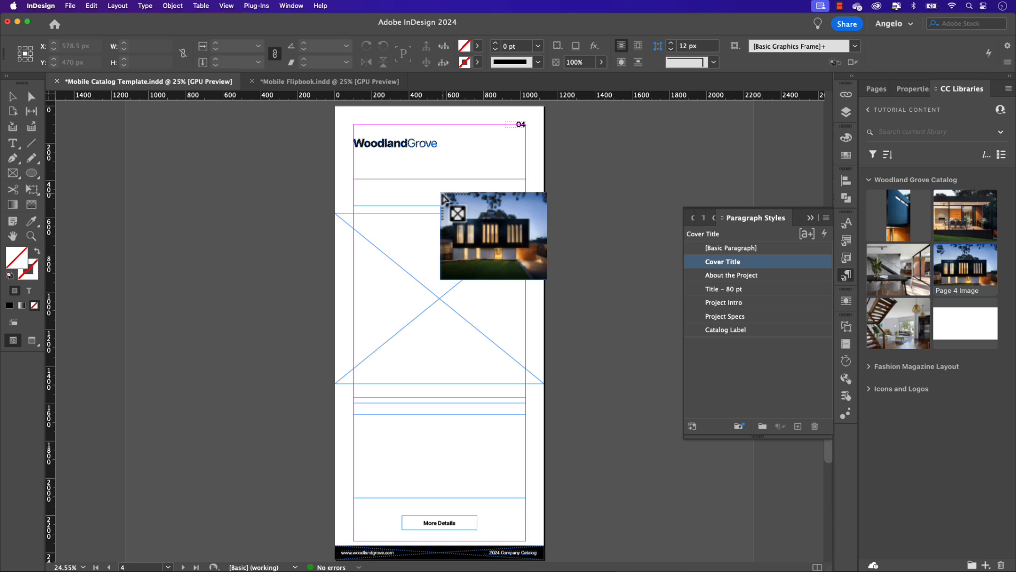
left_click_drag(443, 197, 440, 237)
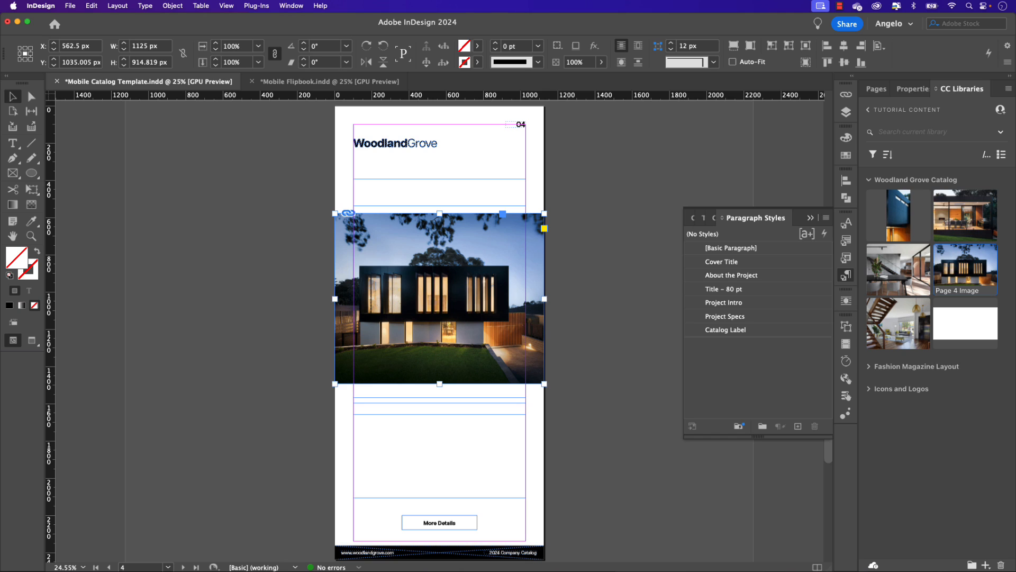
Step: Fill page 4's heading frame with "The Warwick Modern Home Build" in the Title - 80 pt style, with a line break before "Modern"
key("super+Tab")
left_click(366, 196)
double_click(367, 188)
key("super+v")
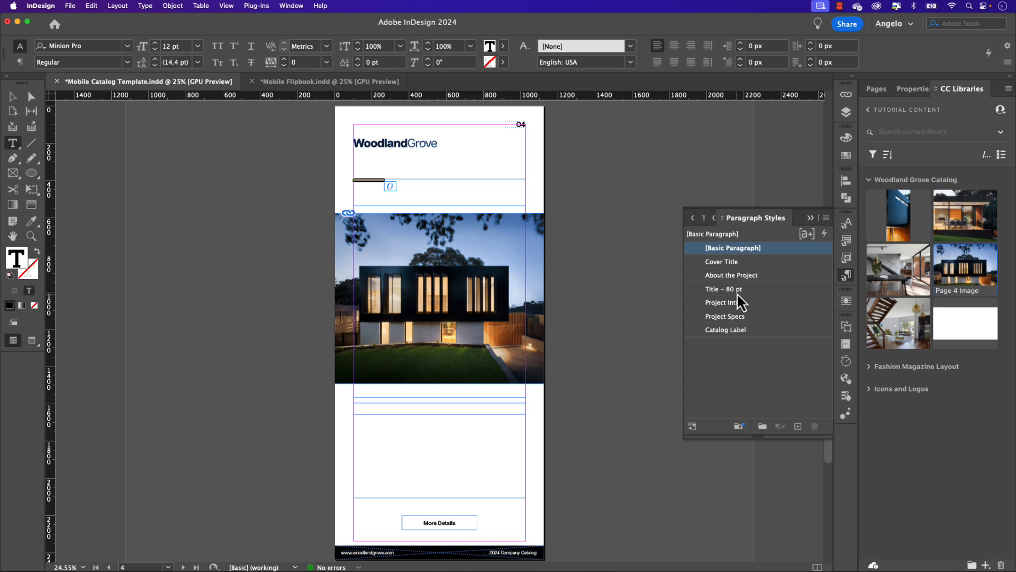
left_click(736, 291)
left_click(449, 185)
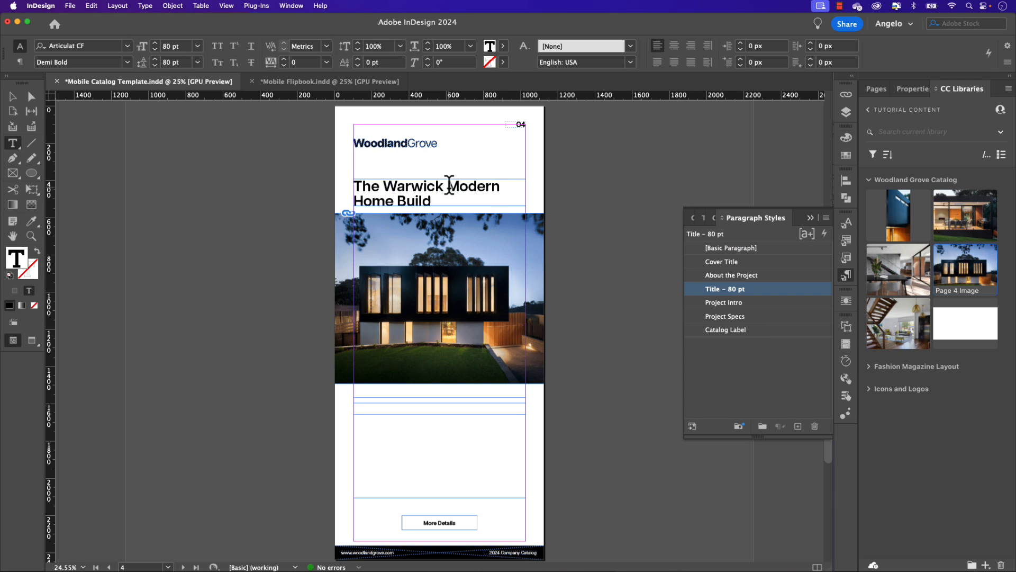
key("Return")
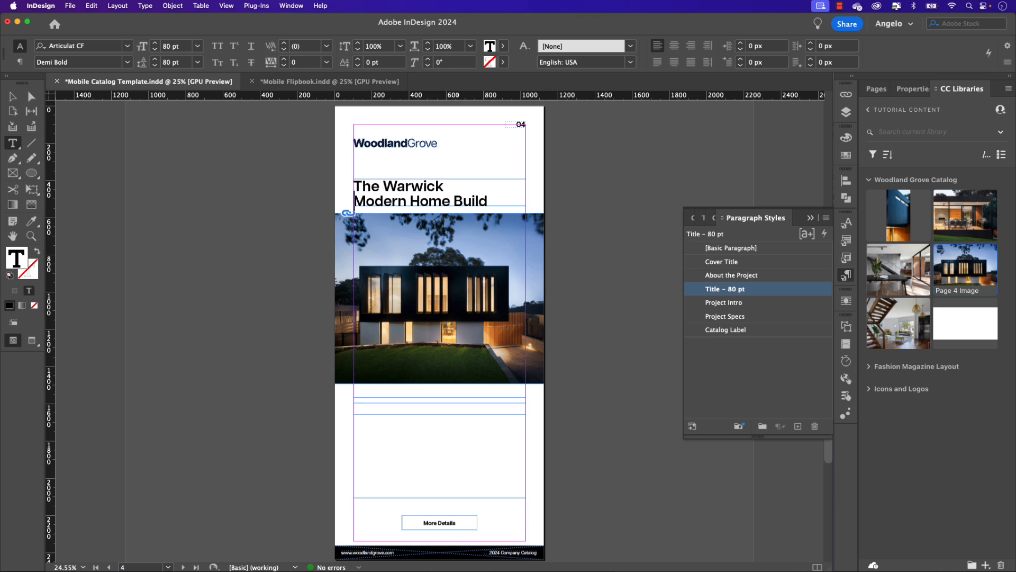
Step: Add the subheading "About the Project" to the thin text frame below page 4's photo and apply the About the Project paragraph style
key("super+Tab")
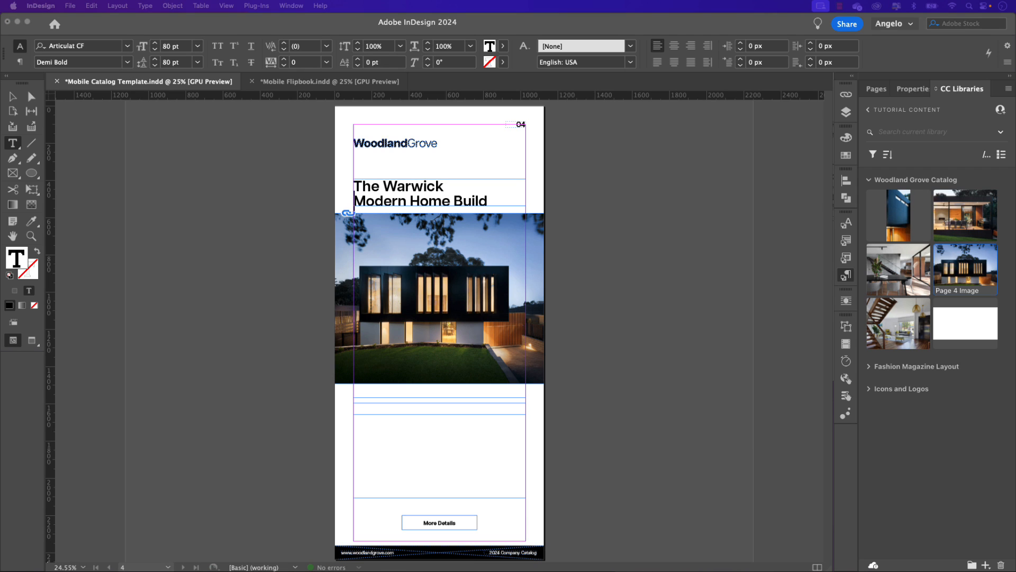
left_click(409, 401)
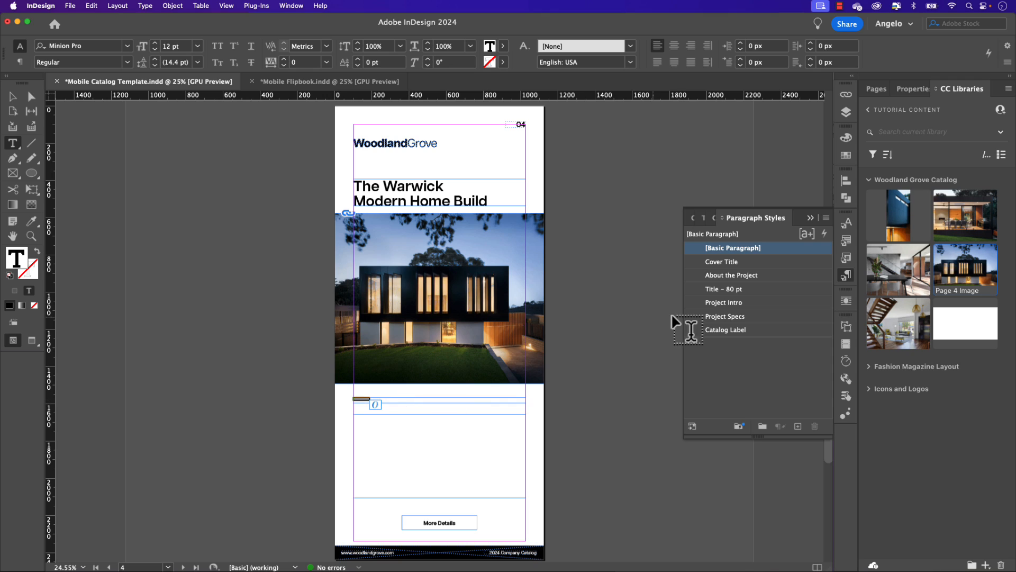
left_click(722, 278)
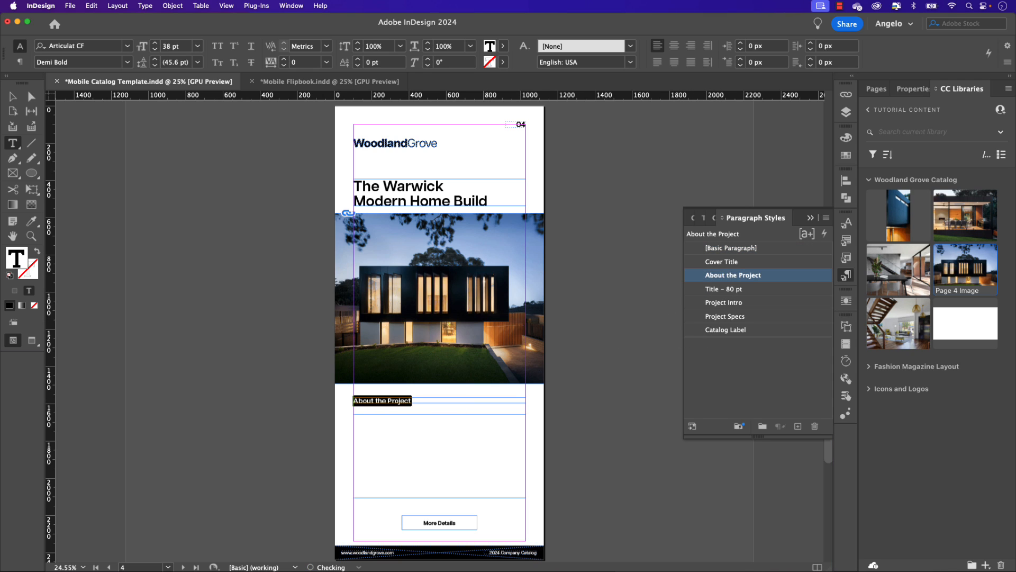
Step: Paste the project text beginning "A timeless blend of classic elegance" into page 4's large text frame and apply the Project Intro paragraph style
key("super+Tab")
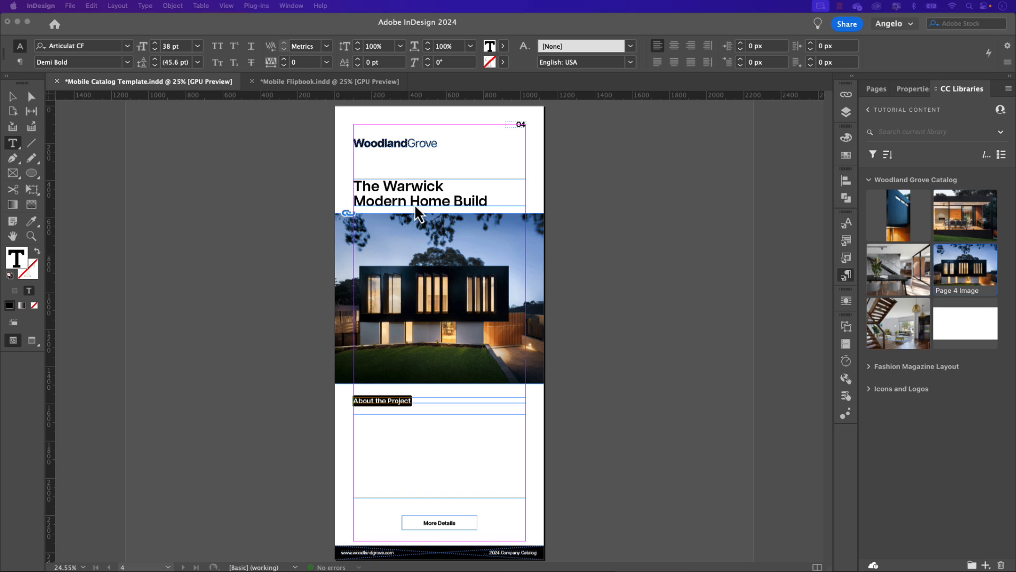
left_click(373, 437)
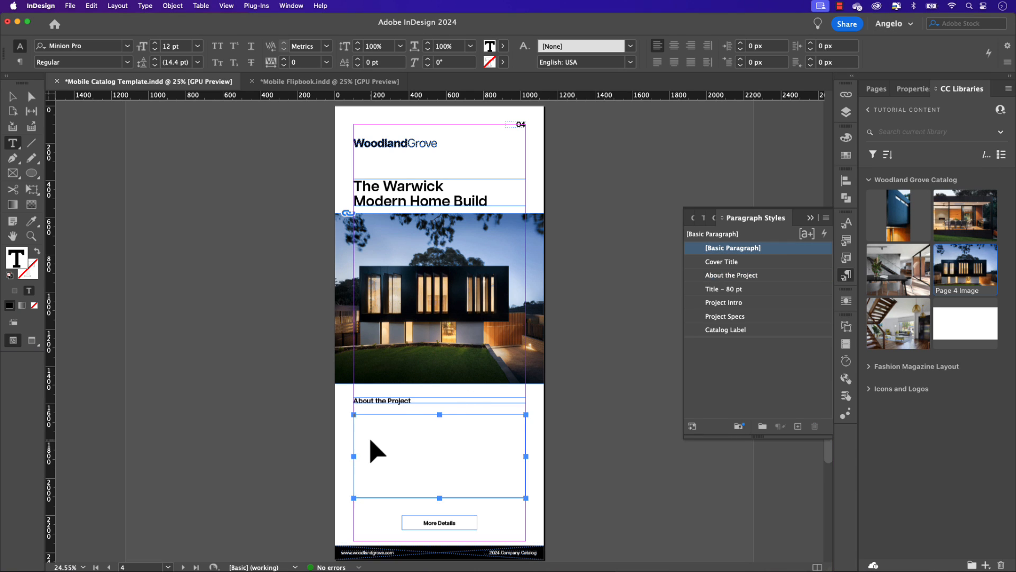
key("super+v")
key("super+a")
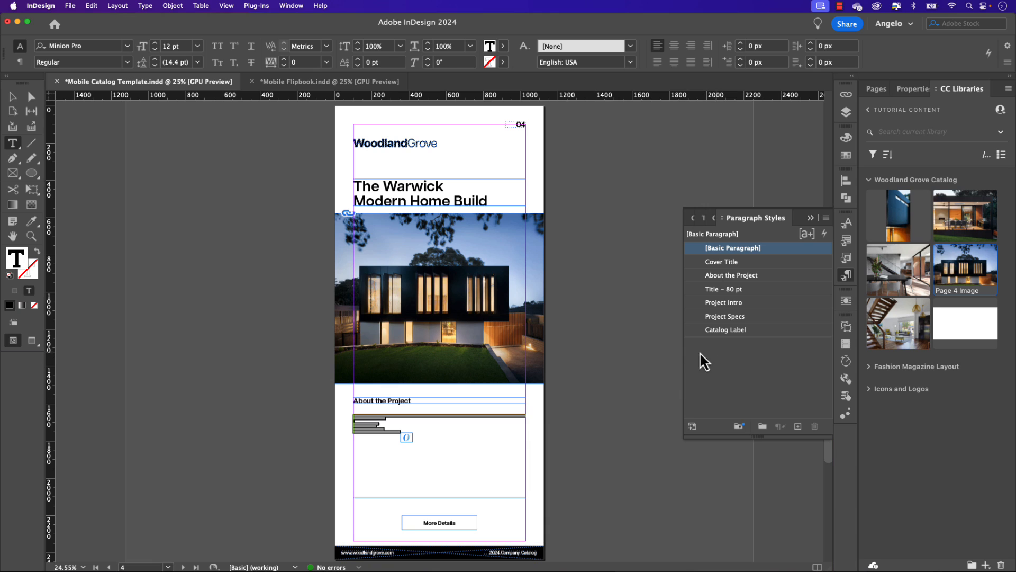
left_click(723, 303)
Step: Apply the Project Specs paragraph style to page 4's four lines from Square Footage to Interior and leave text editing
left_click_drag(495, 486, 349, 460)
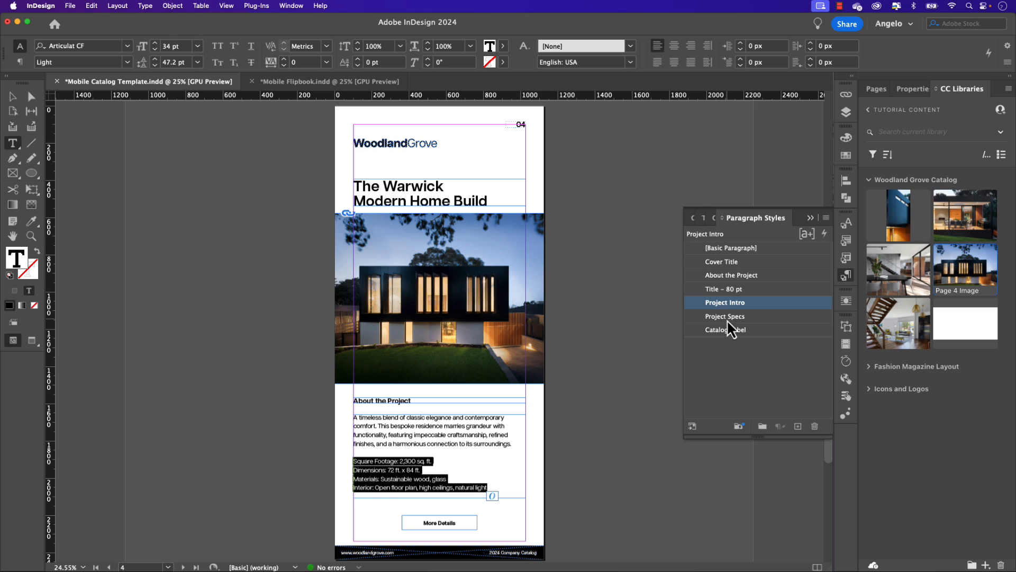
left_click(726, 316)
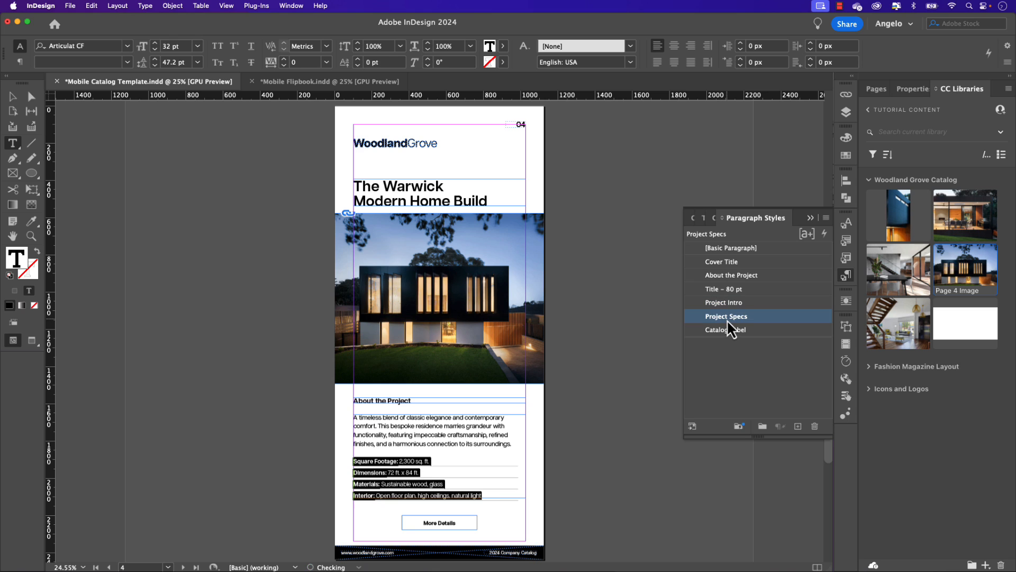
left_click(14, 97)
Step: Go to page 5 and fill its heading frame with "The Middleborough Modern Home Build" in the Title - 80 pt paragraph style
scroll(374, 429, "down", 2)
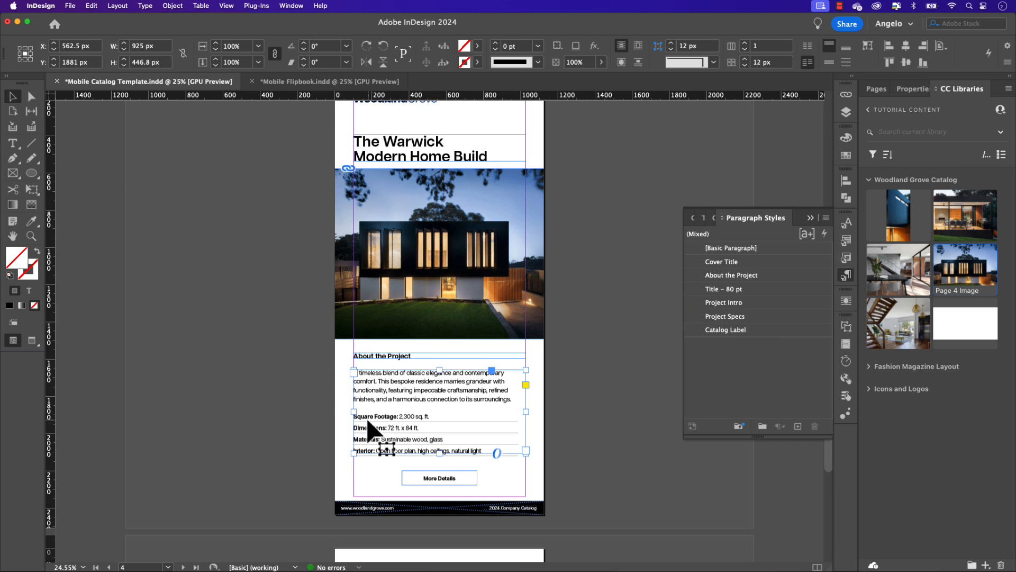
scroll(373, 429, "down", 15)
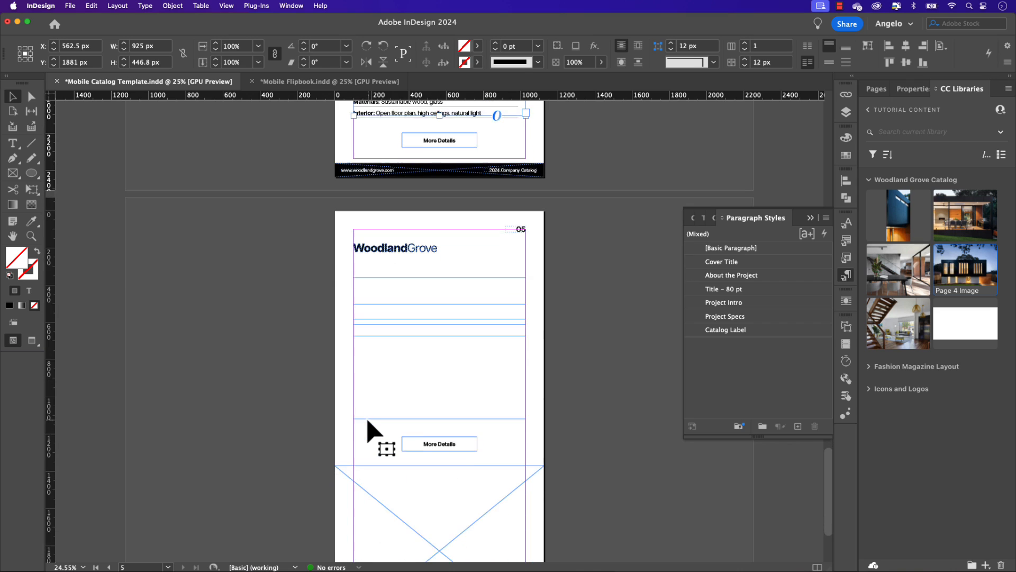
scroll(373, 432, "down", 2)
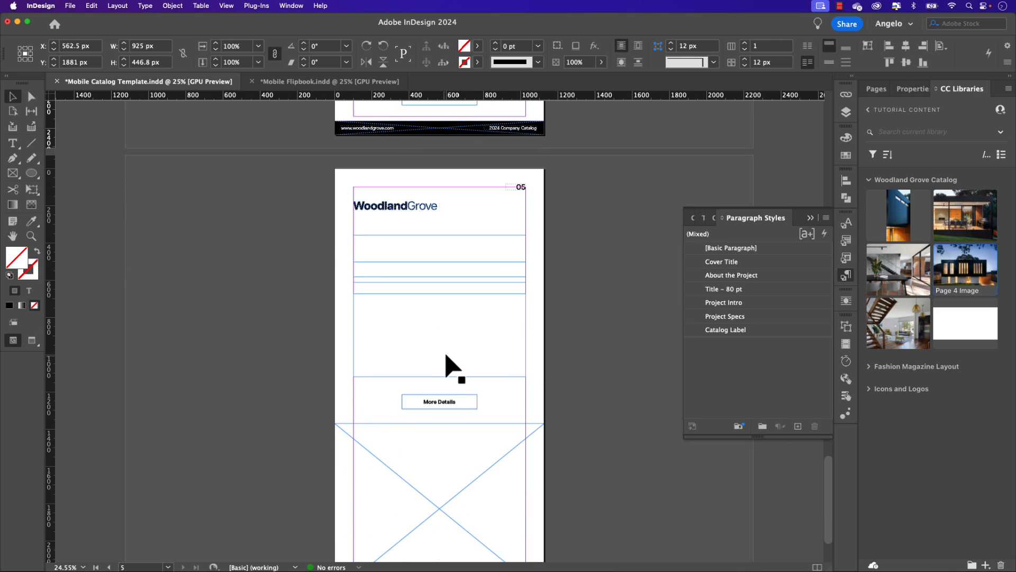
scroll(446, 355, "down", 2)
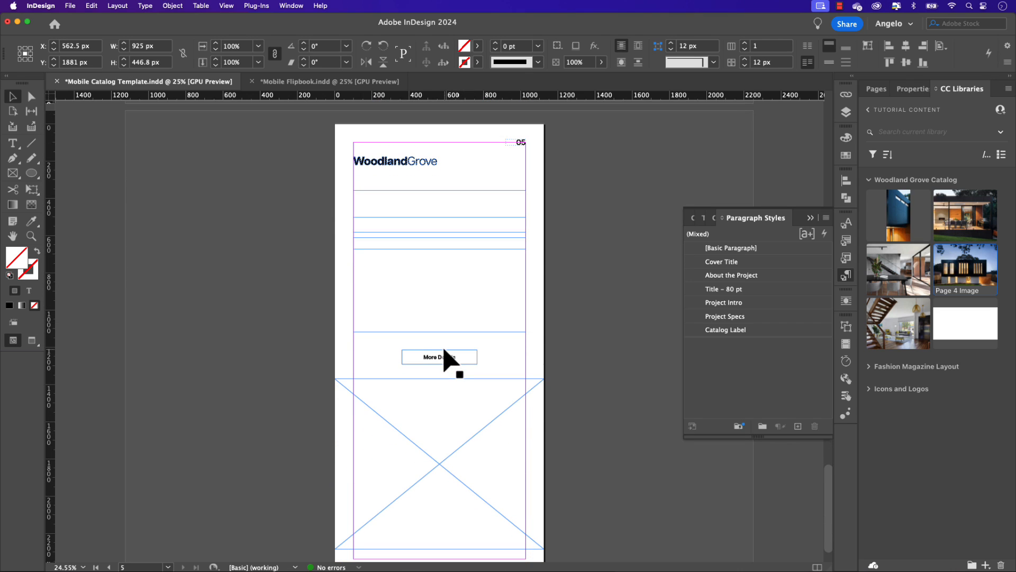
scroll(446, 360, "down", 1)
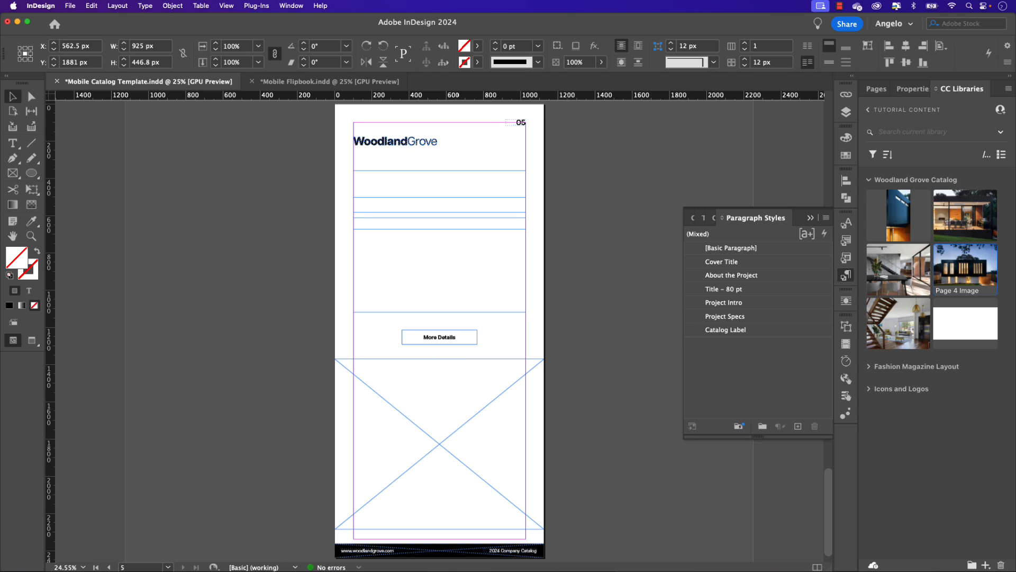
key("super+Tab")
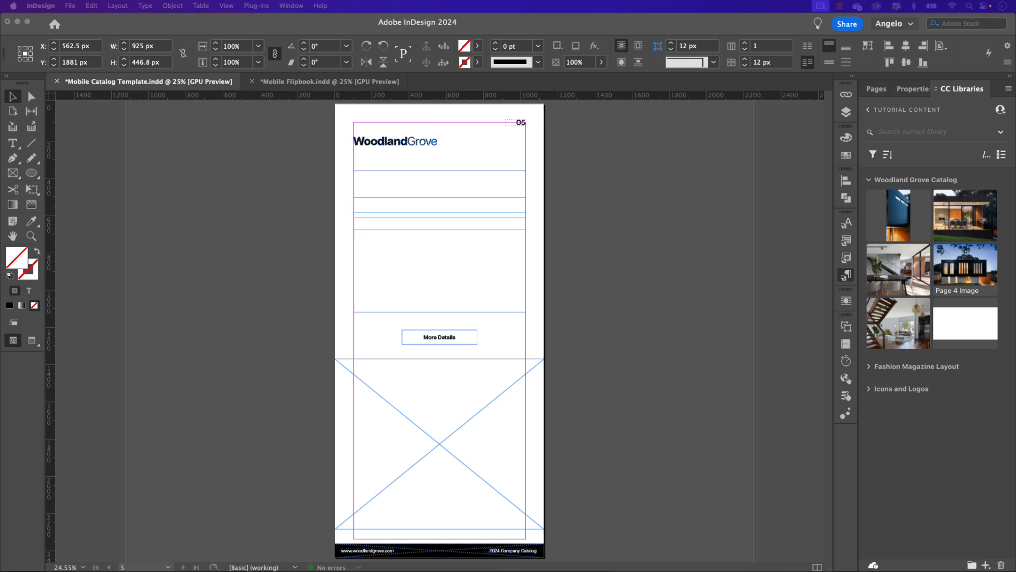
left_click(460, 177)
left_click(430, 179)
double_click(398, 177)
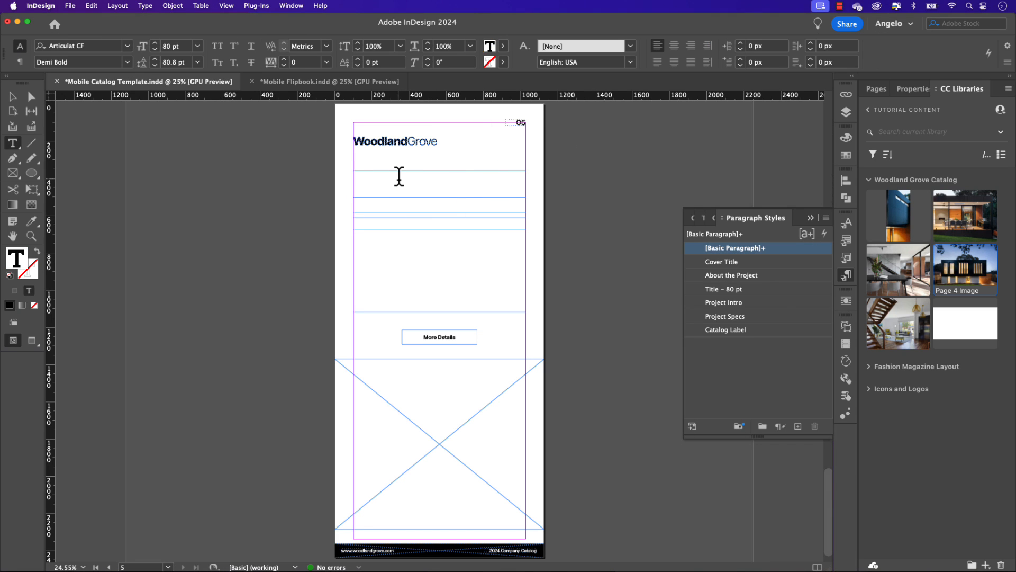
left_click(683, 246, "alt")
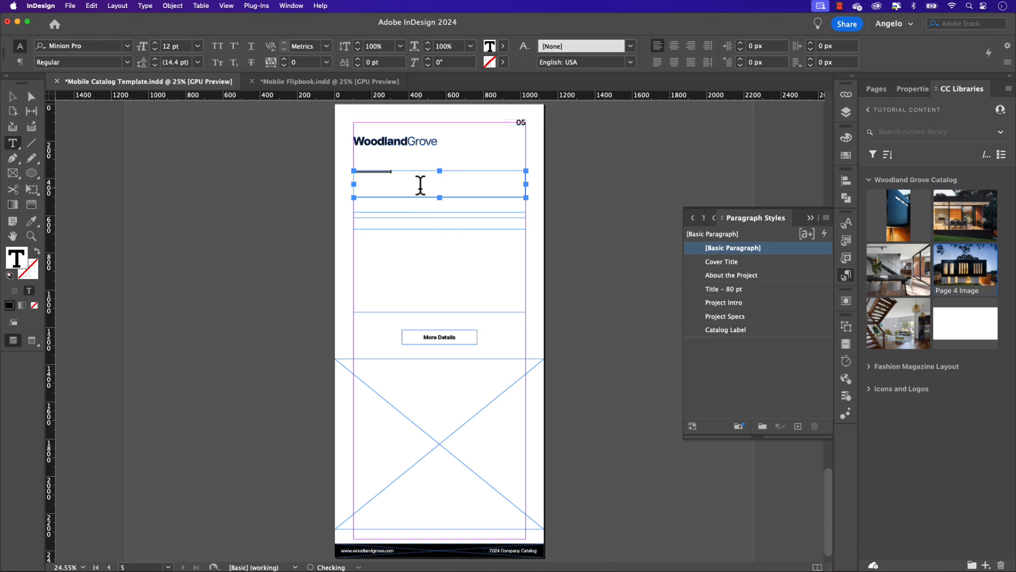
left_click(723, 290)
Step: Add the subheading "About the Project" to the thin text frame below page 5's heading and apply the About the Project paragraph style
left_click(372, 211)
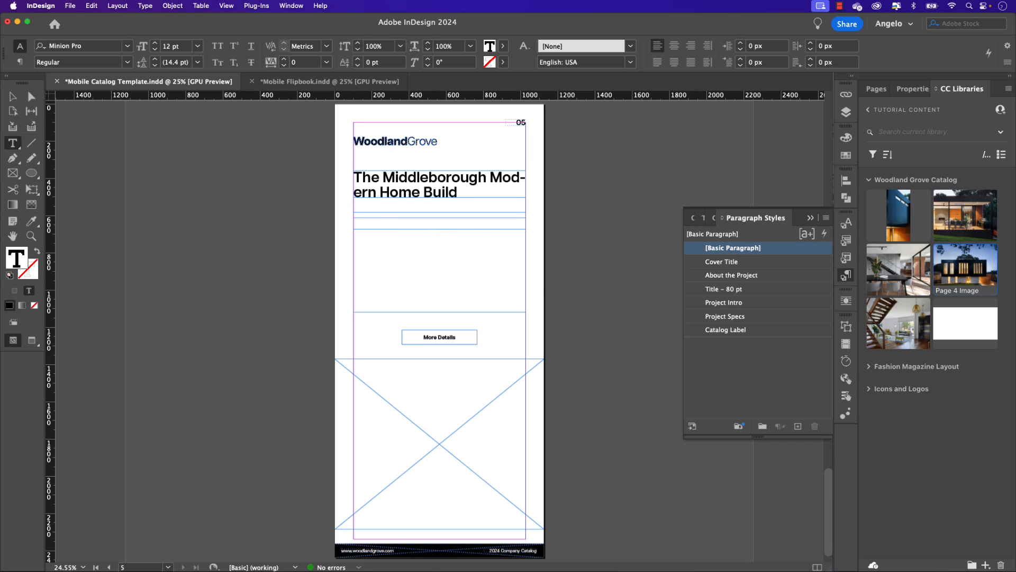
key("super+Tab")
key("super+Tab")
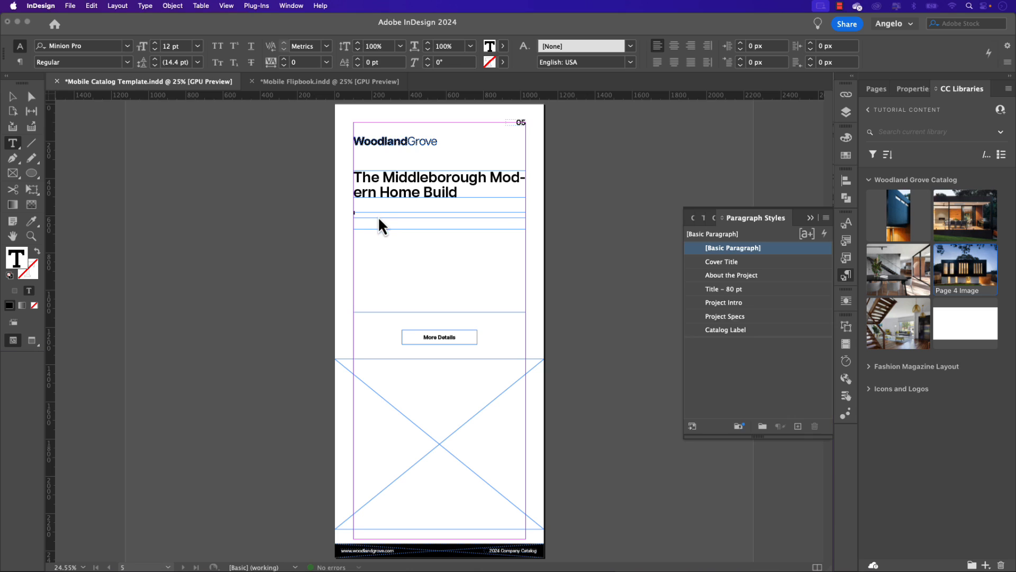
key("super+v")
key("super+a")
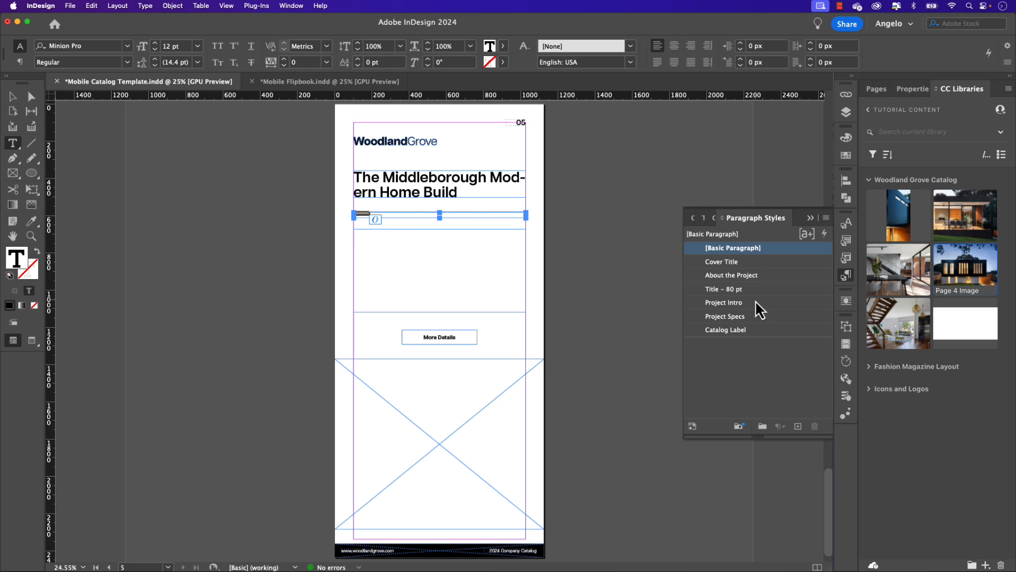
left_click(739, 276)
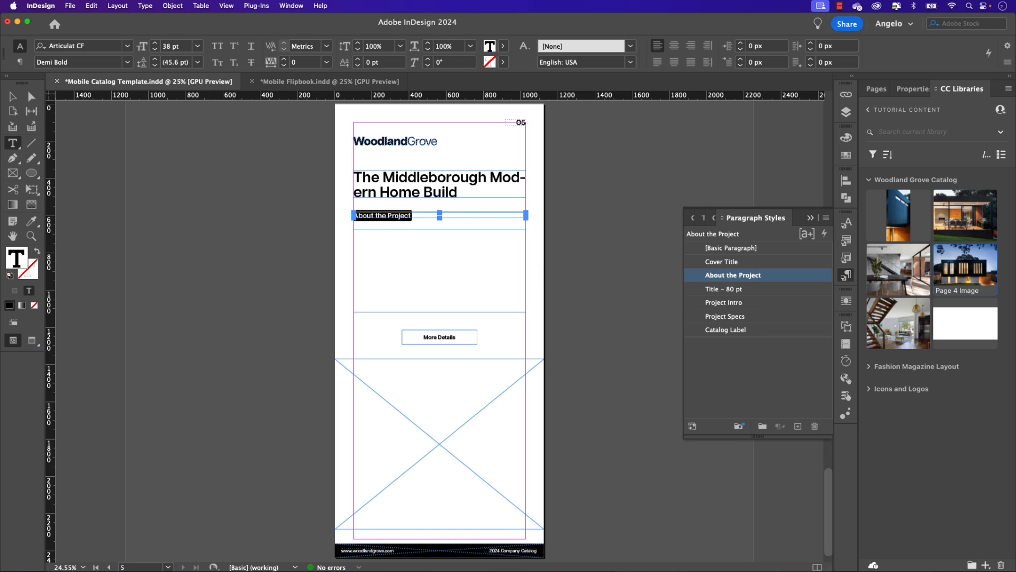
Step: Paste the "An architectural marvel" text into page 5's body frame in Project Intro style, with Project Specs on the lines from Square Footage to Interior
key("super+Tab")
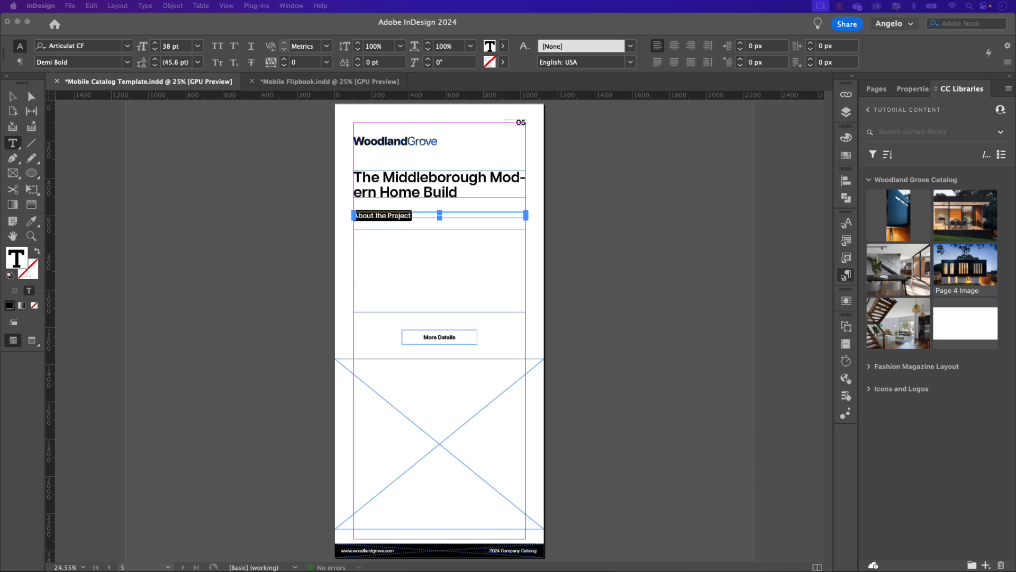
left_click(437, 256)
left_click(398, 246)
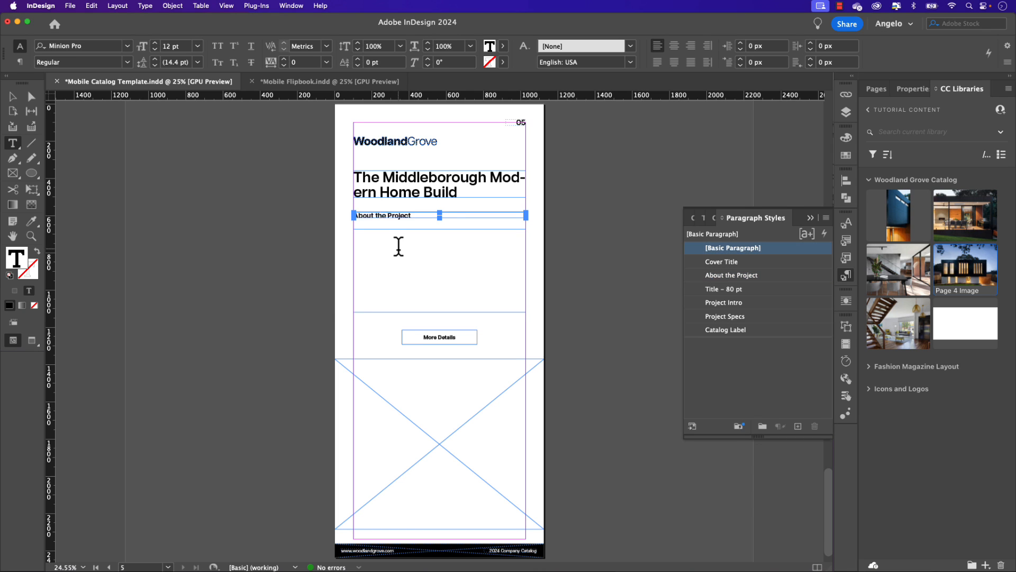
key("super+v")
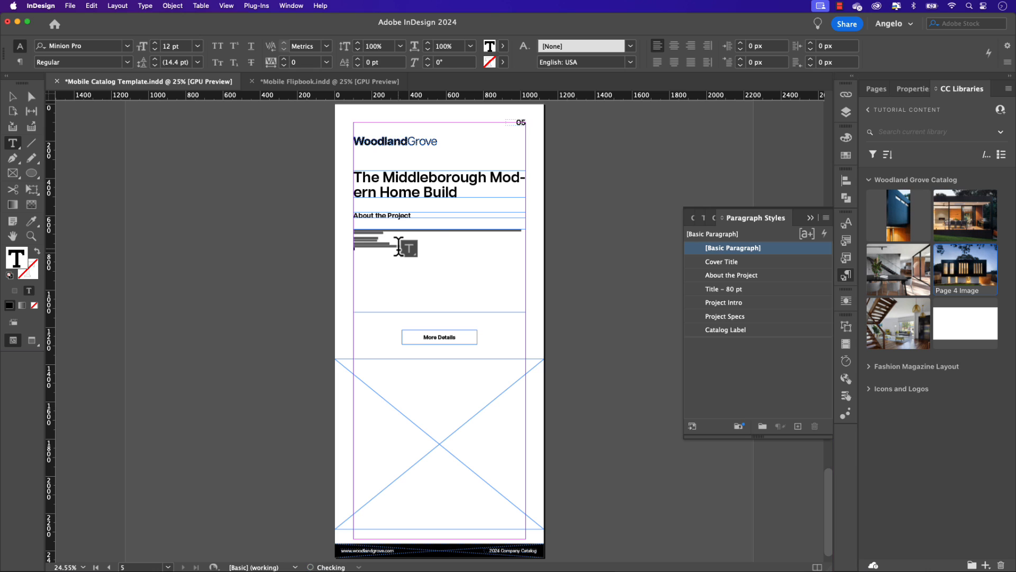
key("super+a")
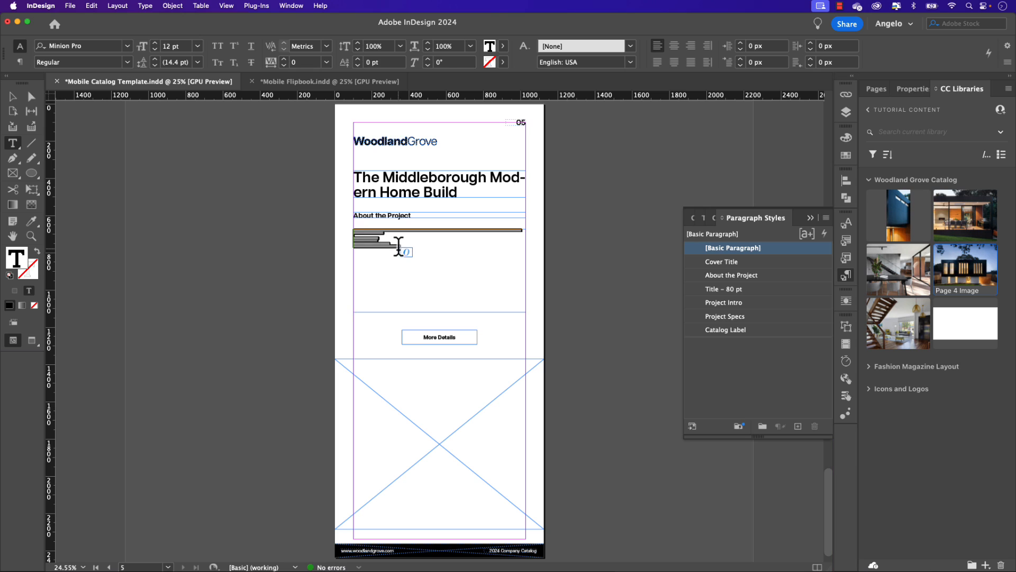
left_click(730, 303)
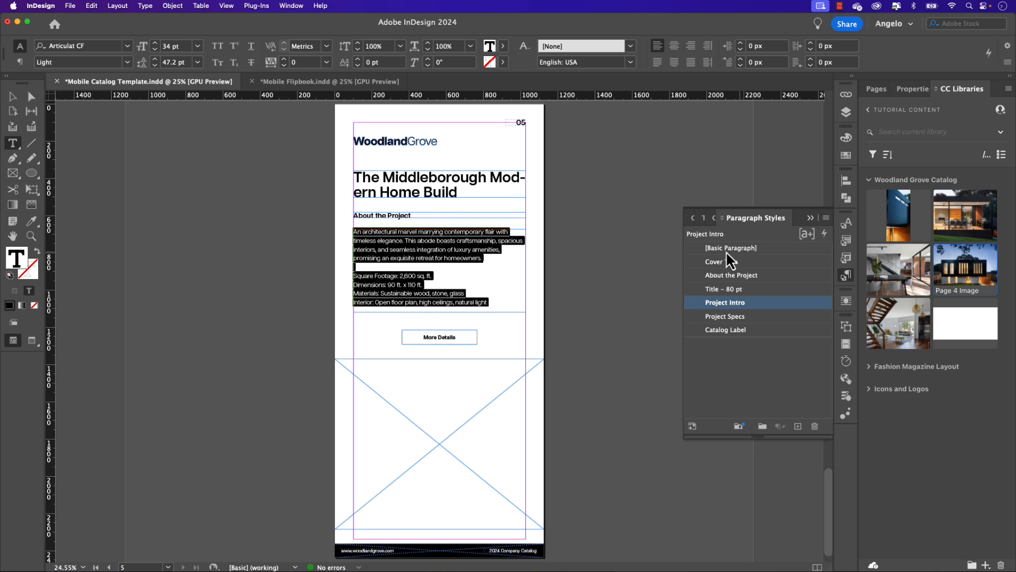
left_click_drag(489, 303, 335, 272)
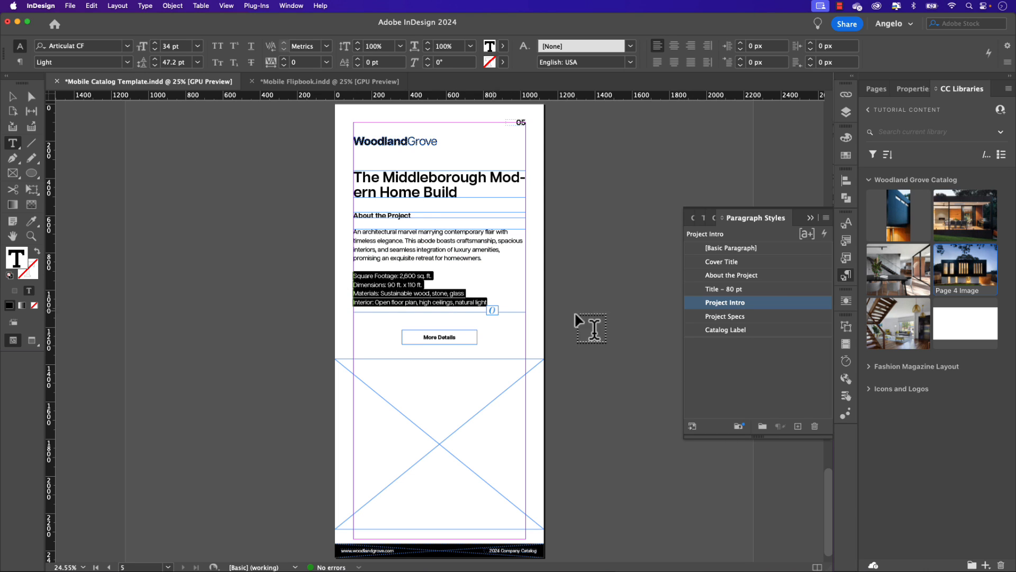
left_click(724, 317)
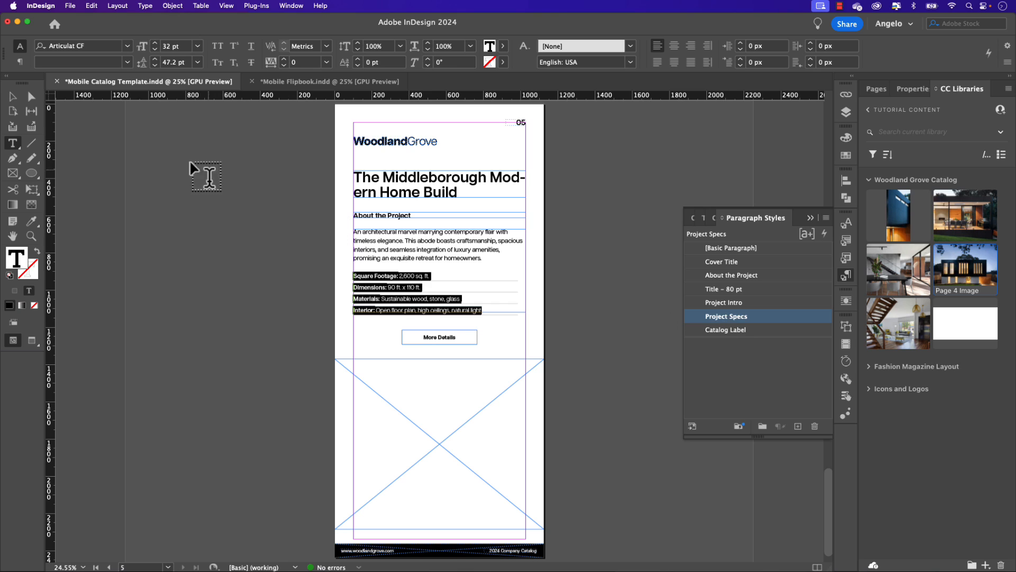
Step: Place the Page 5 Image from the Woodland Grove Catalog library into page 5's empty picture frame
left_click(12, 96)
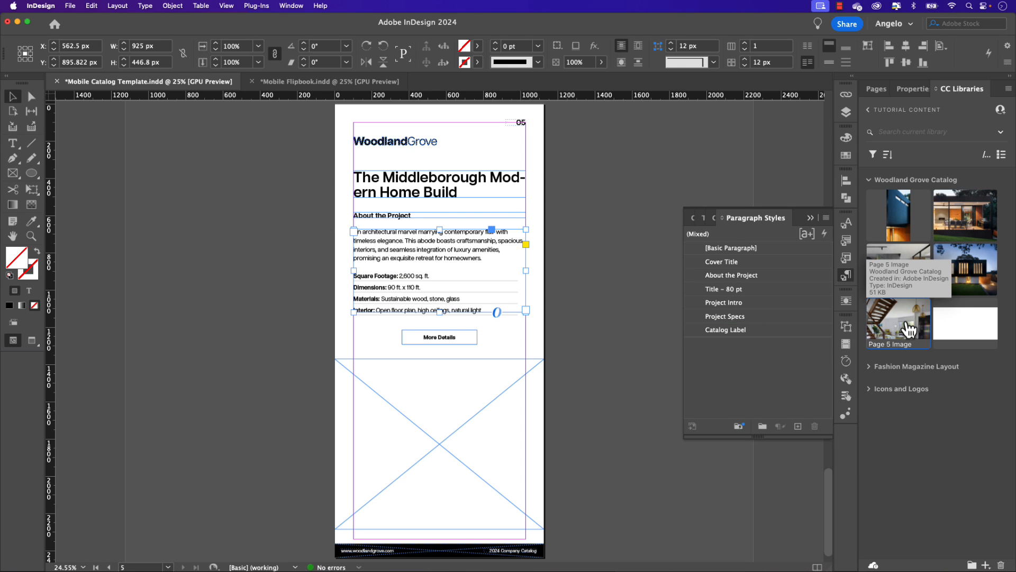
left_click_drag(907, 330, 594, 256)
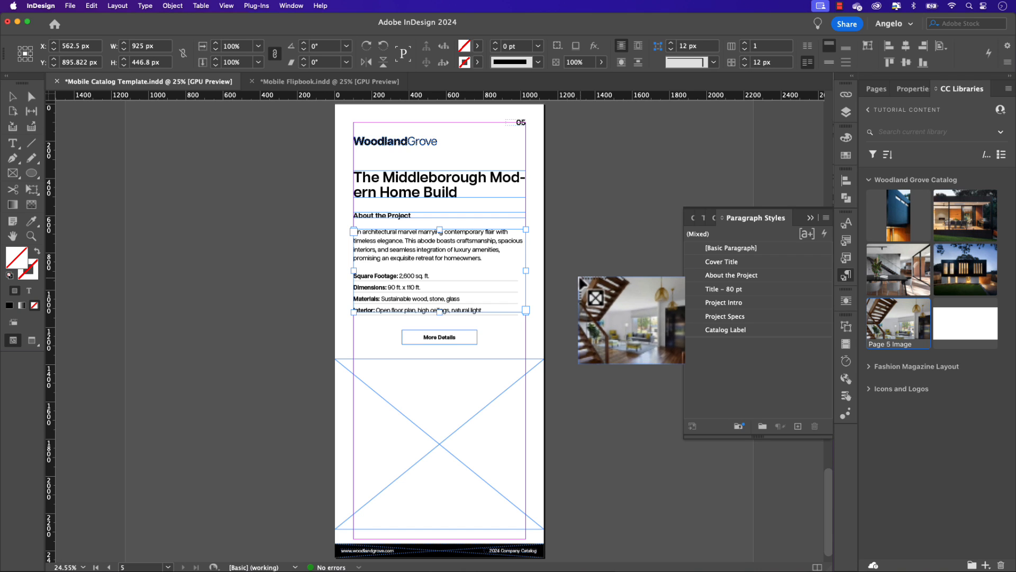
left_click(467, 390)
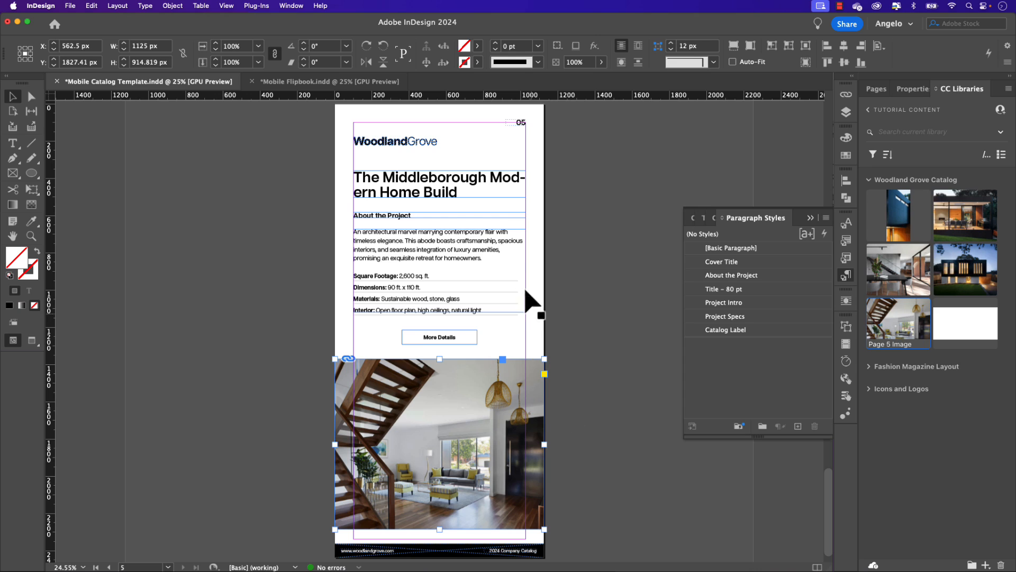
Step: Insert a line break before "Modern" in page 5's heading and leave text editing
double_click(487, 178)
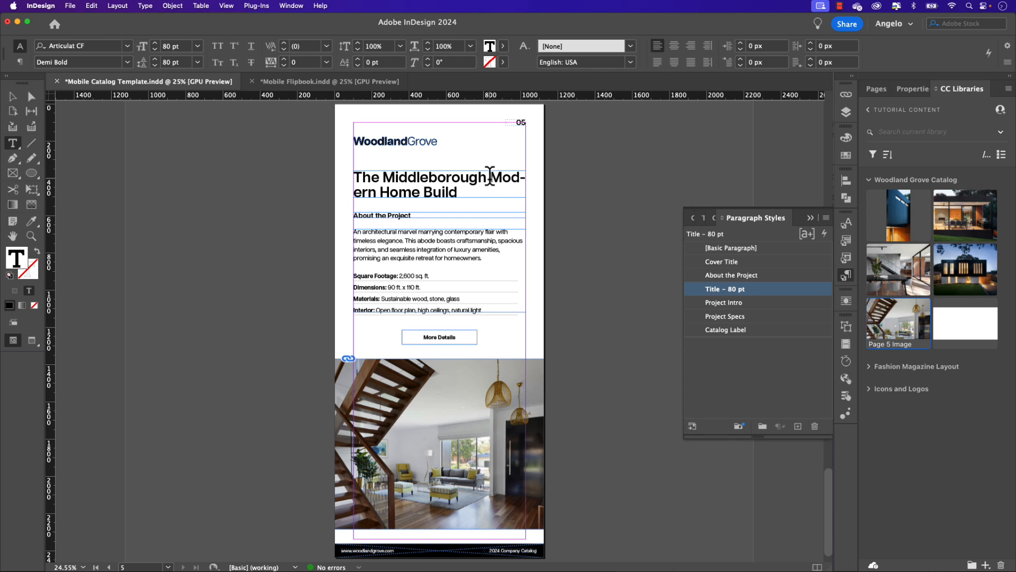
key("shift+Return")
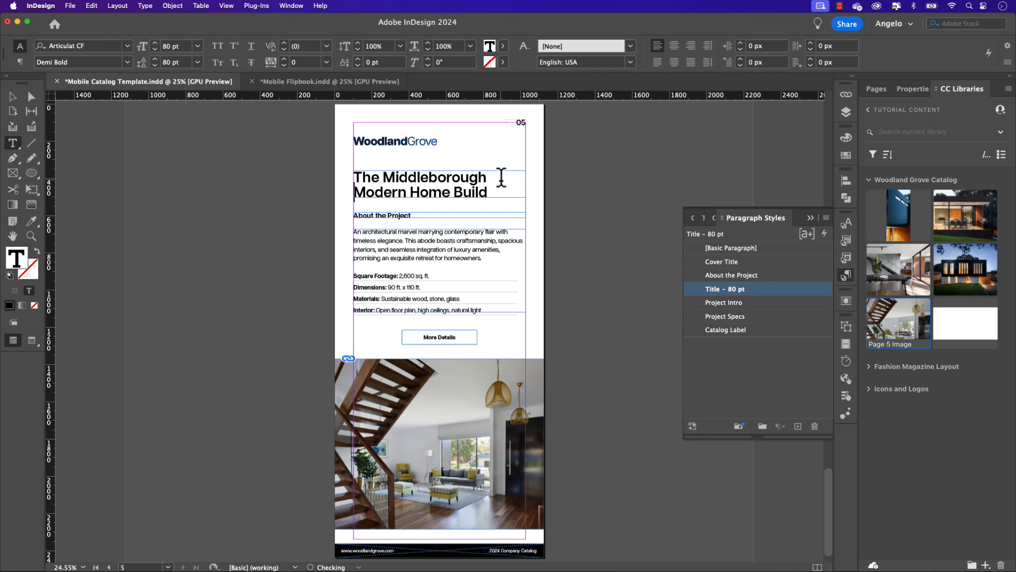
left_click(12, 97)
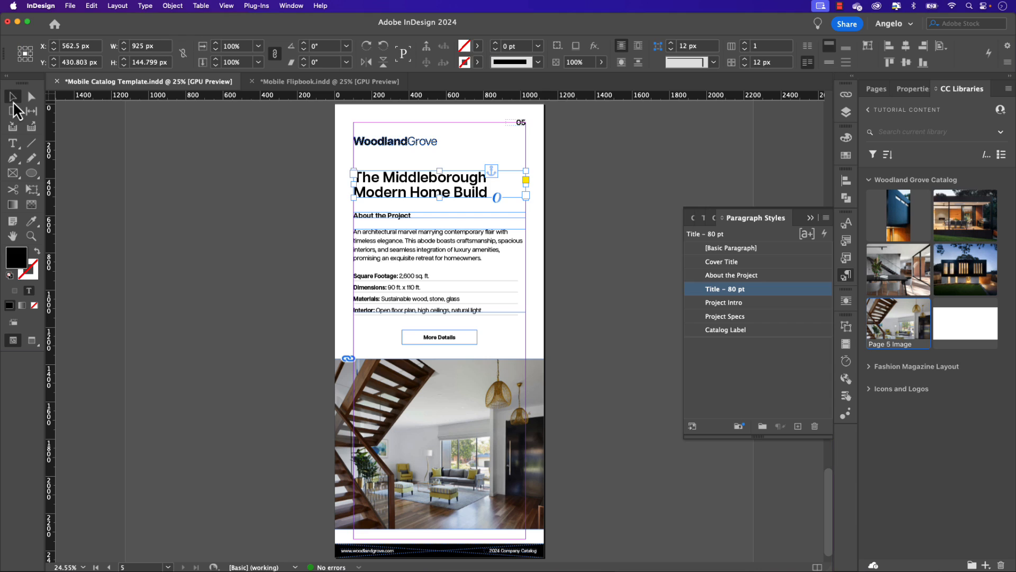
Step: Go to the cover page and review all five catalog pages in full-screen presentation mode
left_click(877, 89)
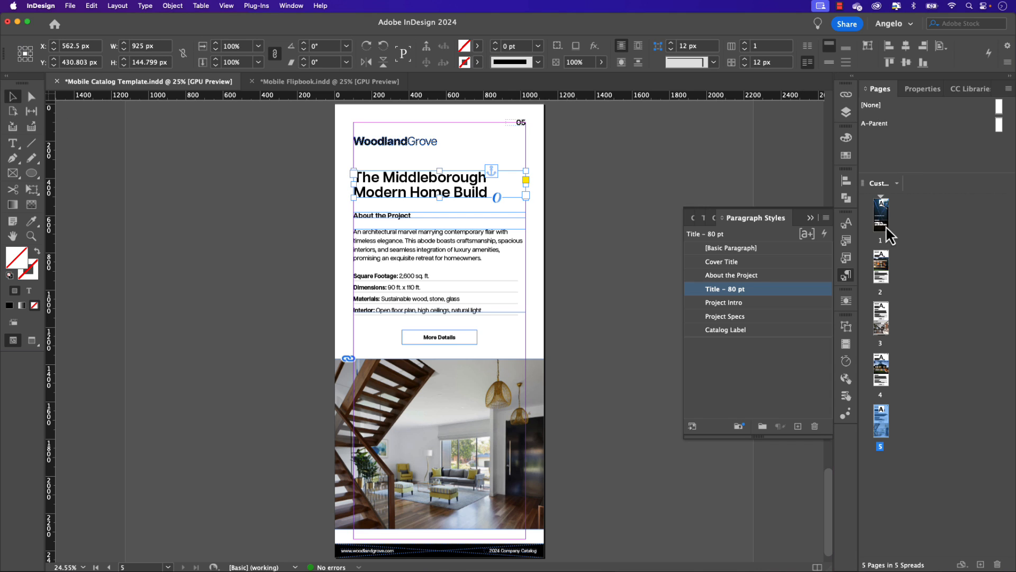
double_click(881, 220)
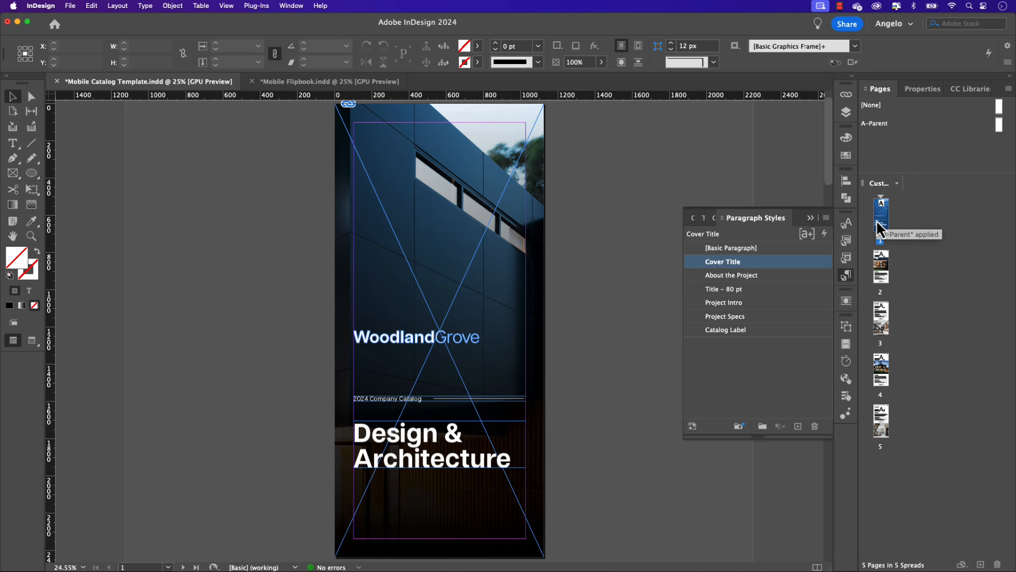
key("shift+w")
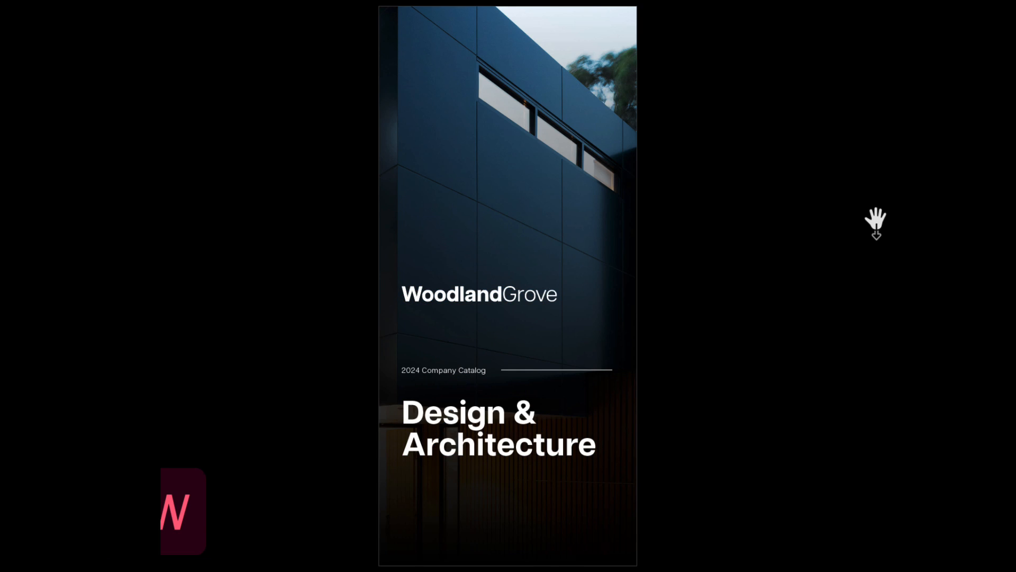
left_click(876, 221)
left_click(876, 221)
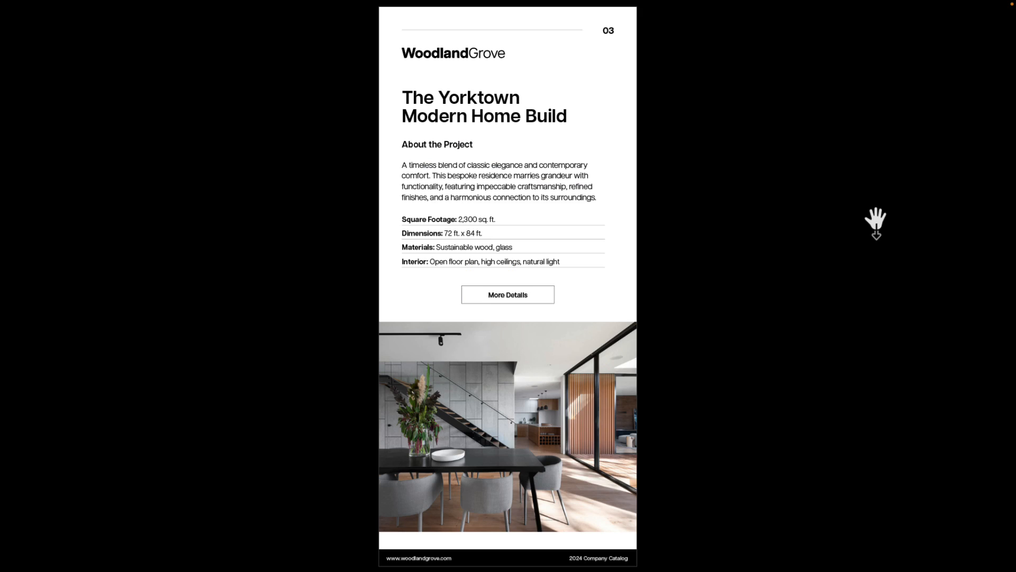
left_click(876, 221)
left_click(876, 219)
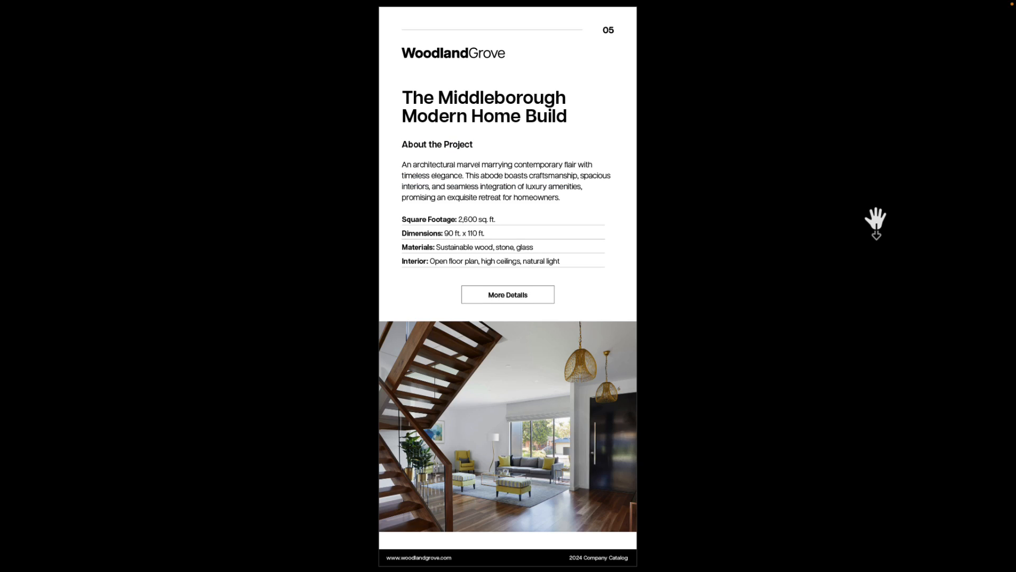
Step: Page back through the catalog from page 5 to the cover and leave full-screen presentation mode
key("Left")
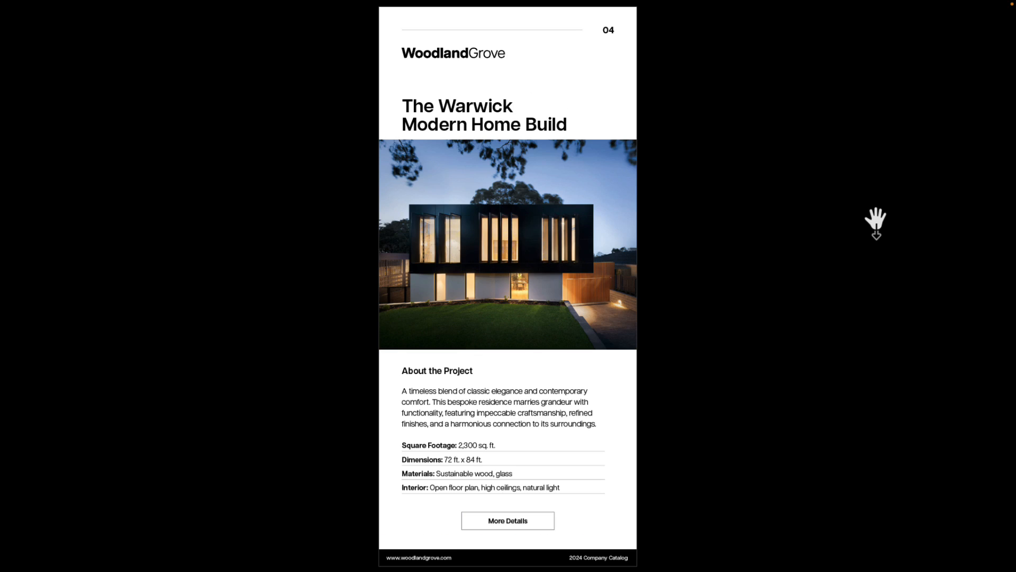
key("Left")
key("Left")
key("Left")
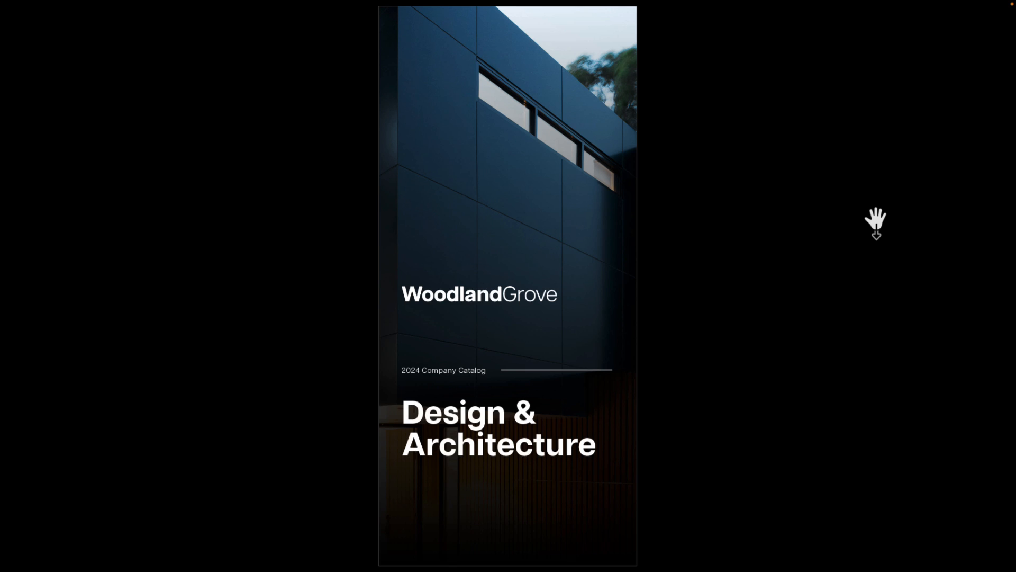
key("Escape")
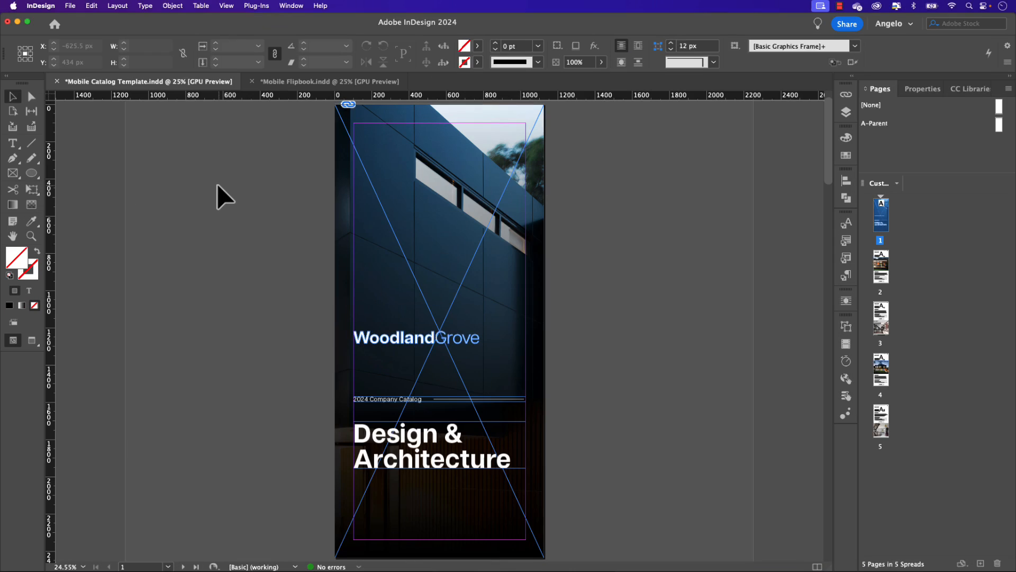
Step: Start exporting the catalog in Adobe PDF (Print) format under the file name Mobile Catalog Template
left_click(70, 6)
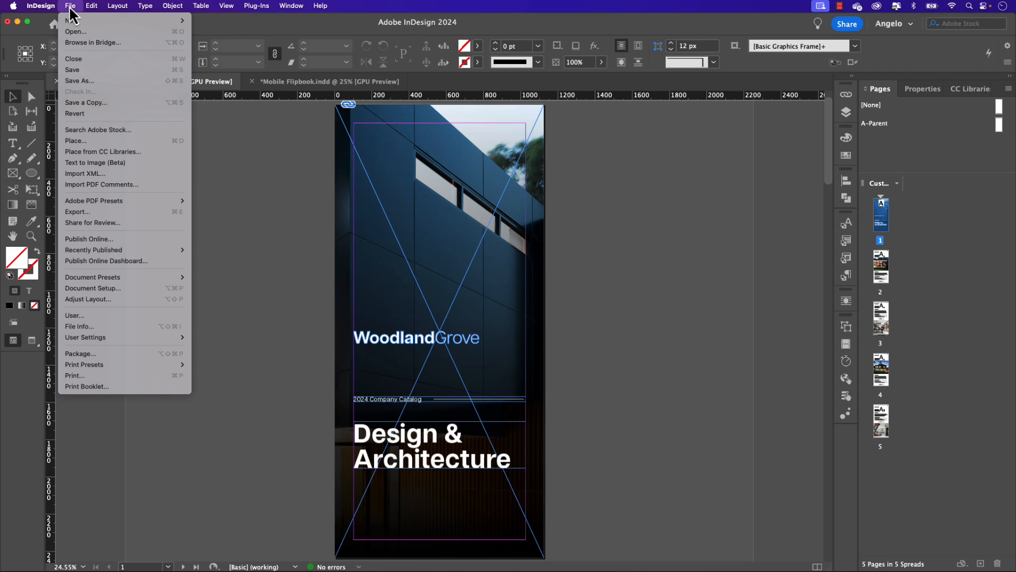
left_click(80, 211)
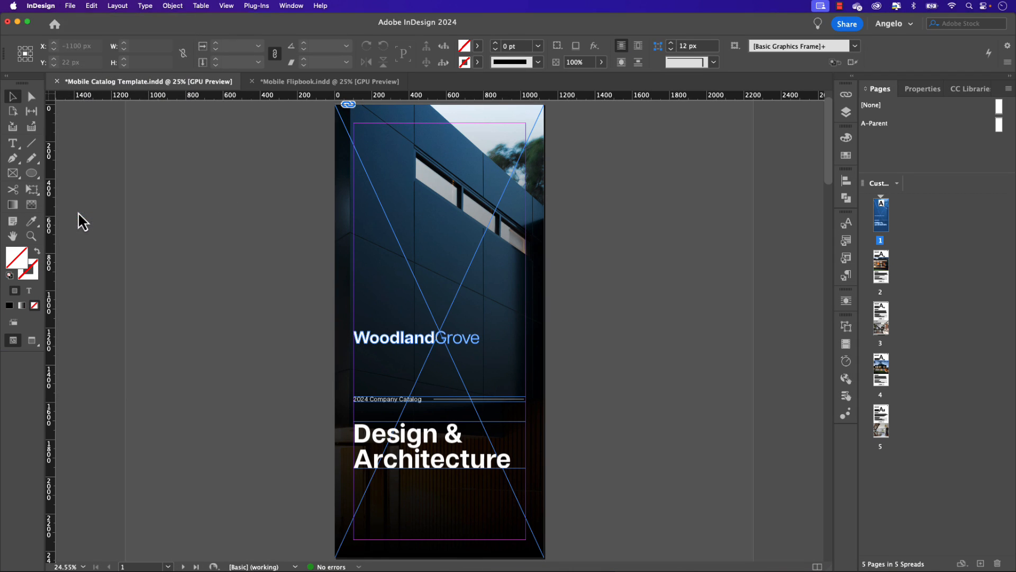
left_click(503, 304)
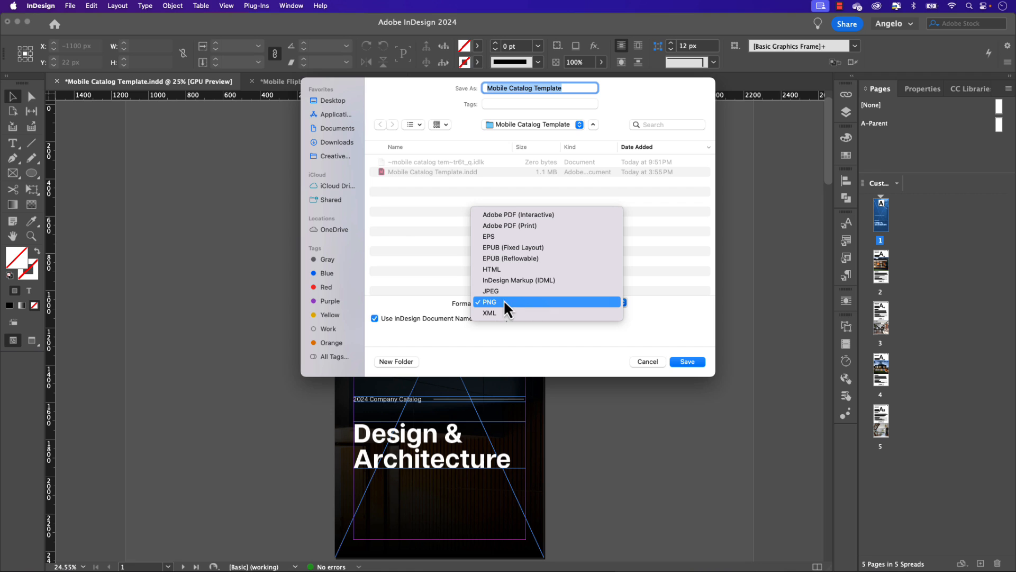
left_click(512, 233)
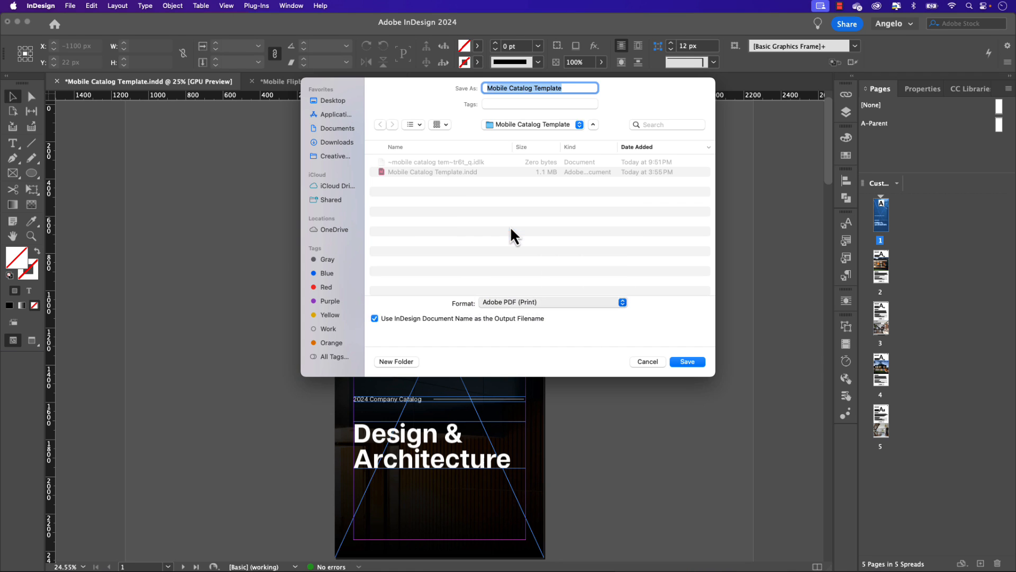
left_click(688, 361)
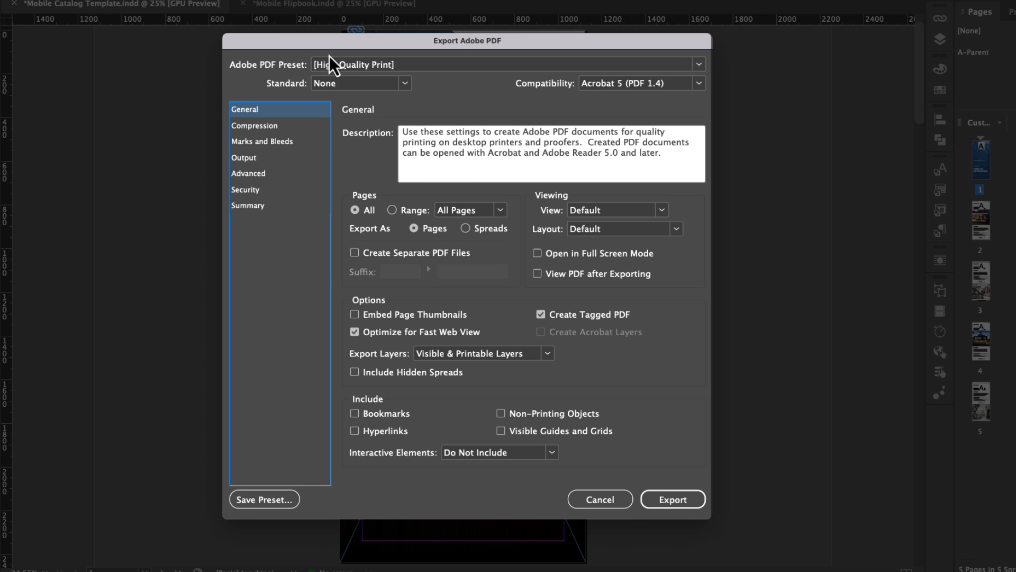
Step: Base the PDF export on the Smallest File Size preset with Acrobat 8/9 (PDF 1.7) compatibility
left_click(339, 65)
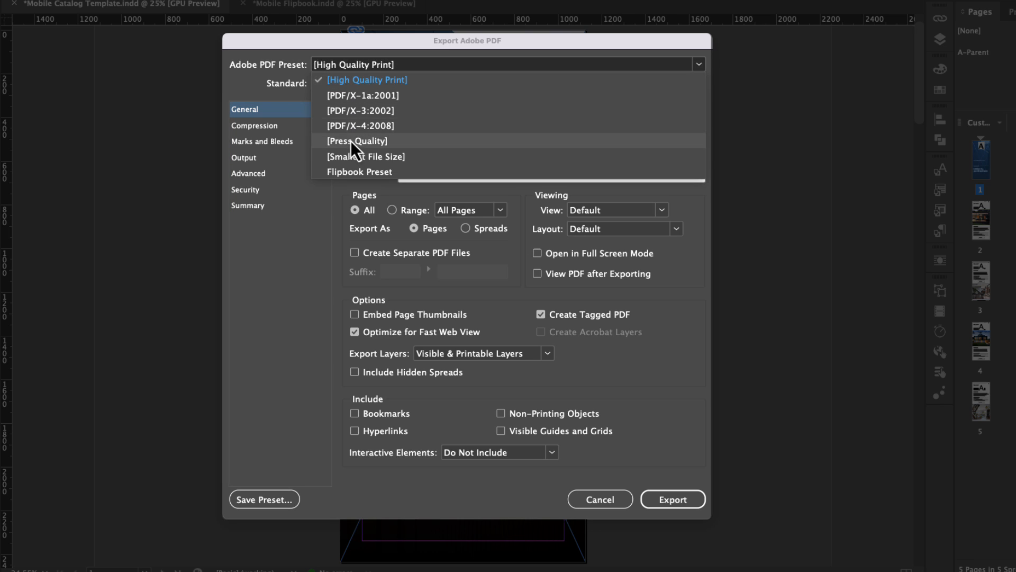
left_click(351, 157)
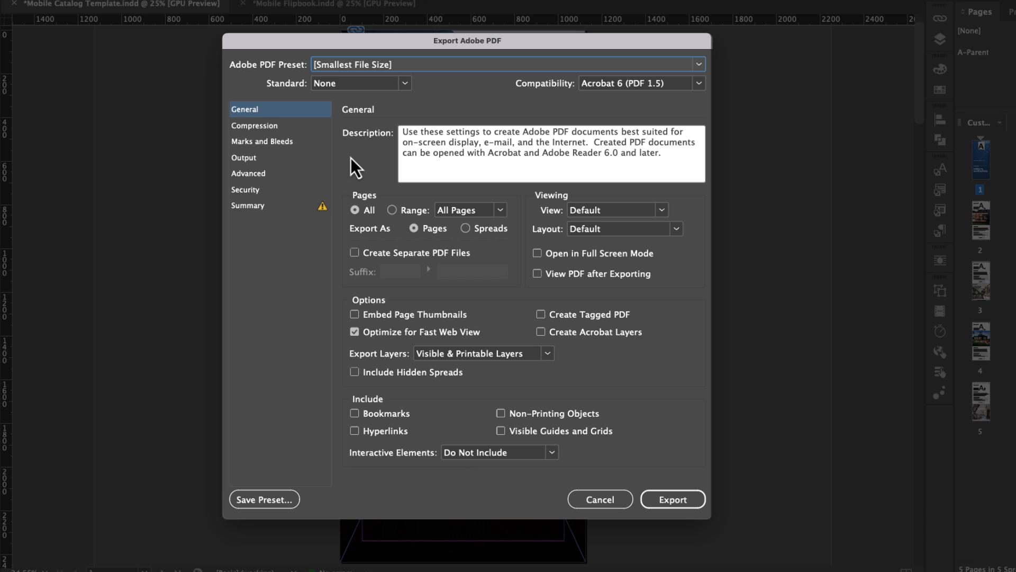
left_click(617, 86)
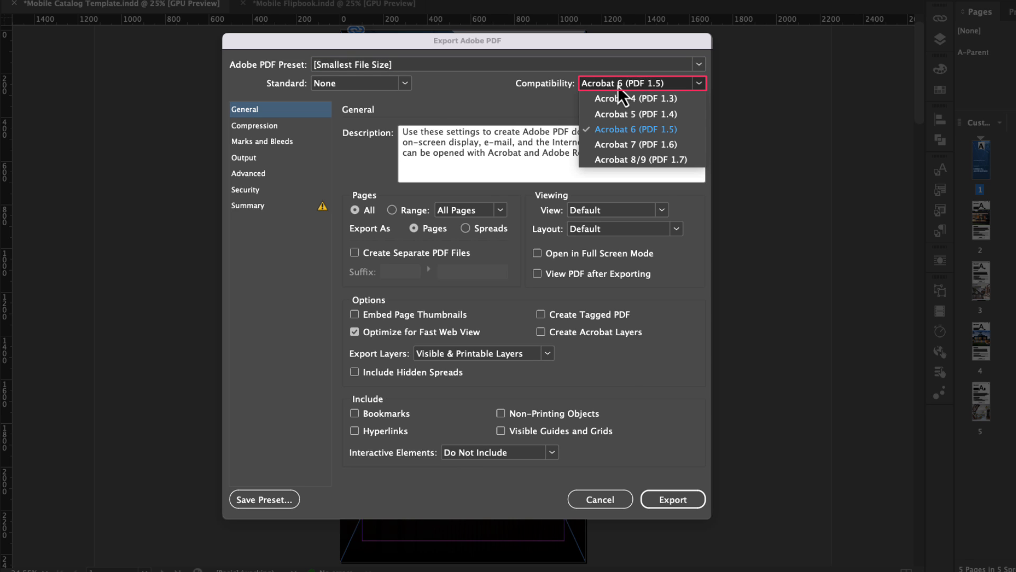
left_click(621, 159)
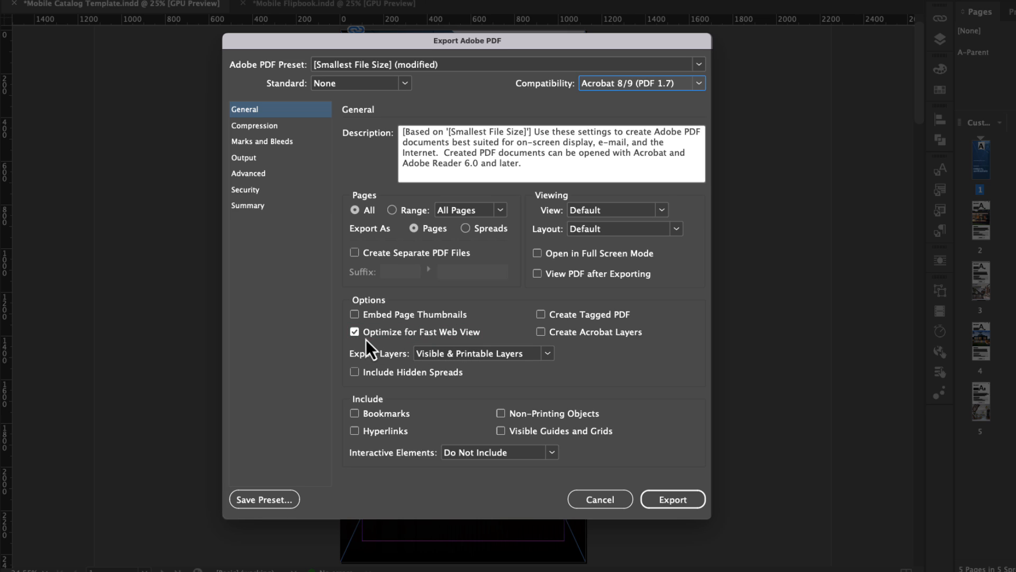
Step: Limit the PDF export to Visible Layers and include hyperlinks
left_click(444, 354)
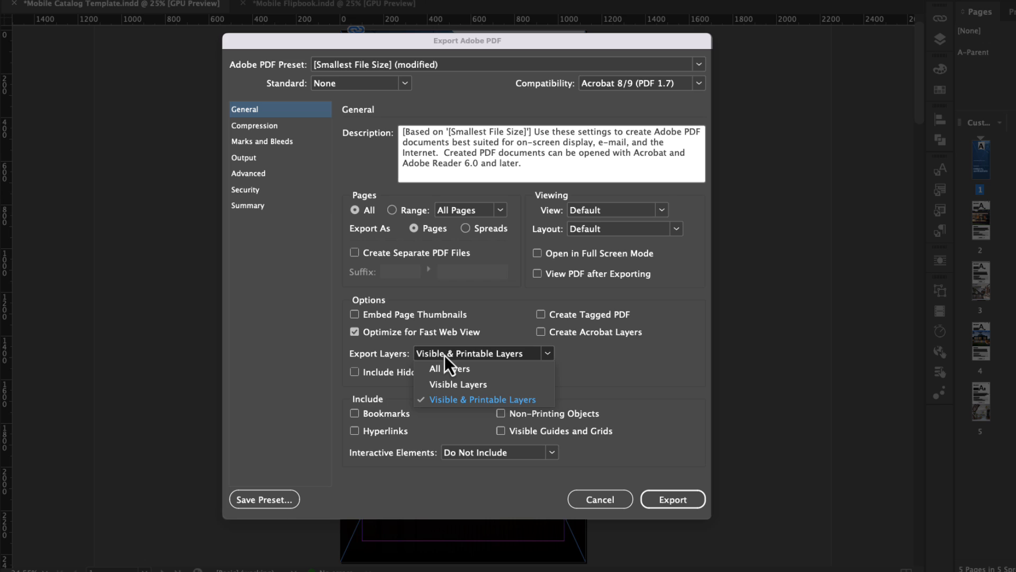
left_click(469, 387)
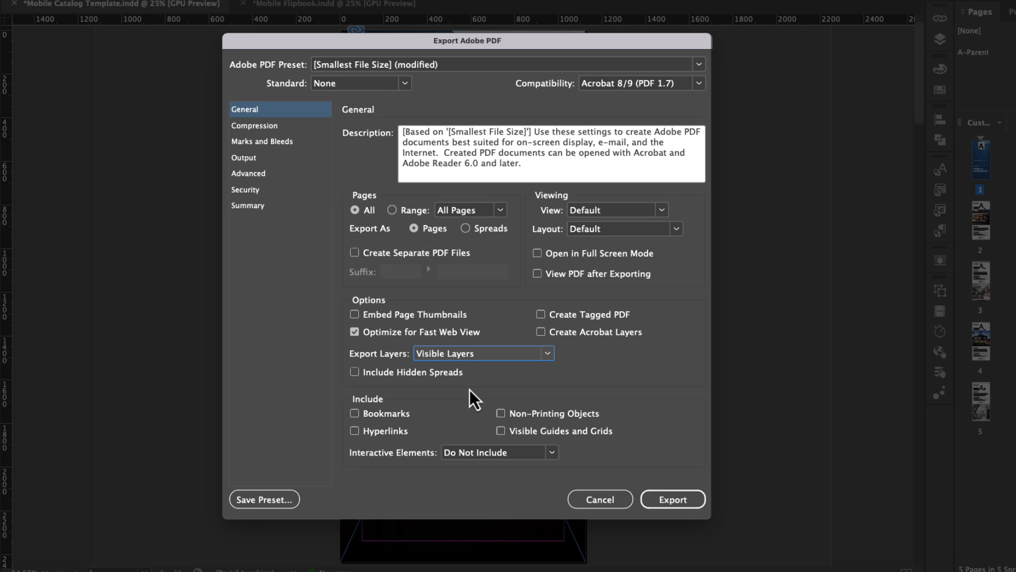
left_click(357, 433)
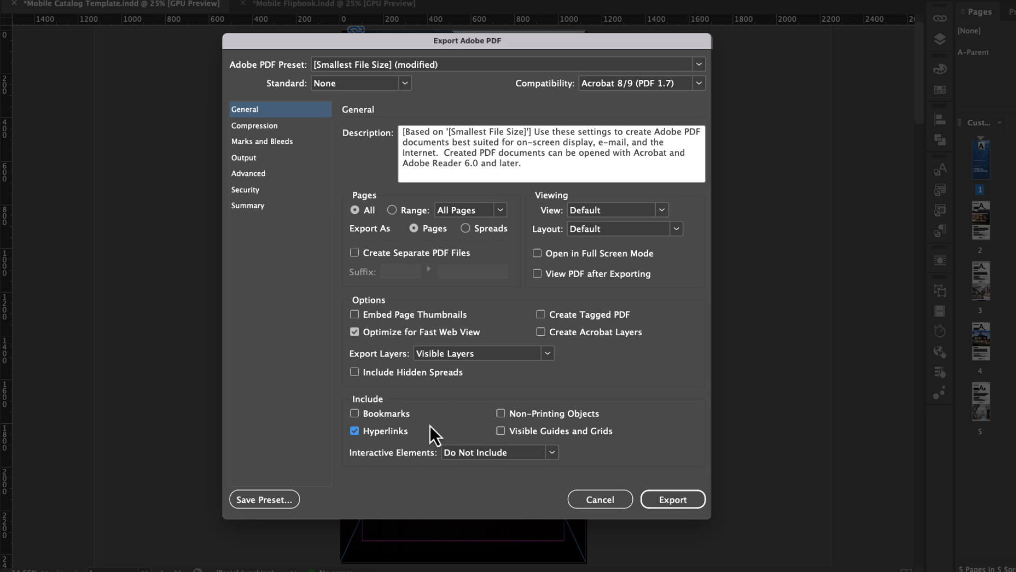
Step: Set color image compression to downsample to 150 ppi for images above 150 ppi, at High image quality
left_click(281, 128)
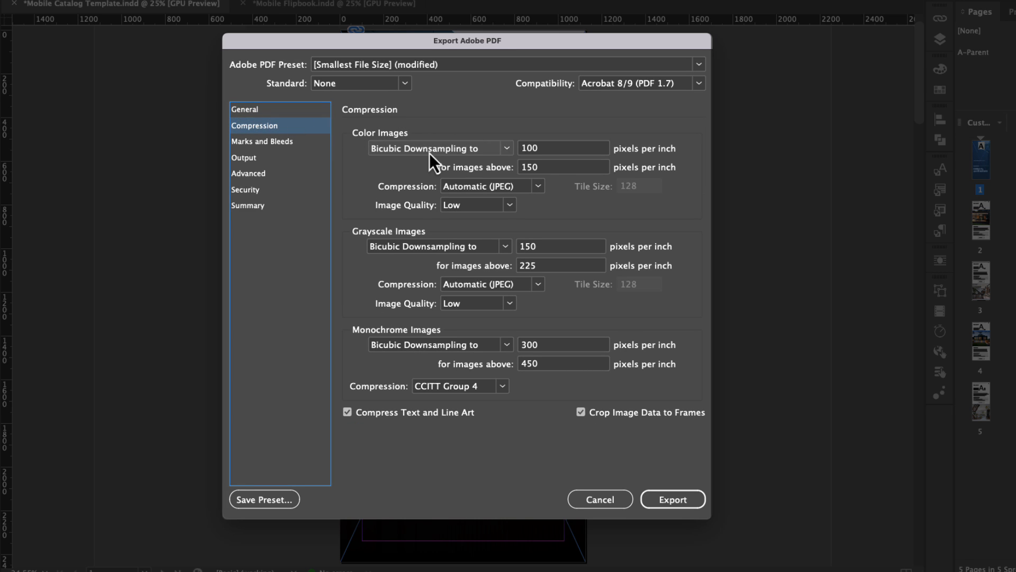
double_click(558, 151)
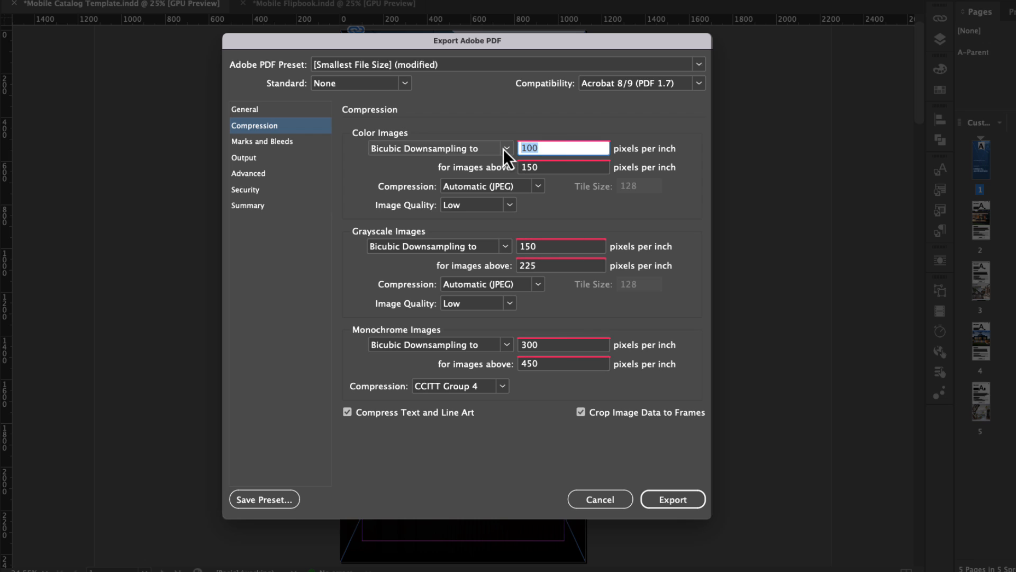
type("150")
key("Tab")
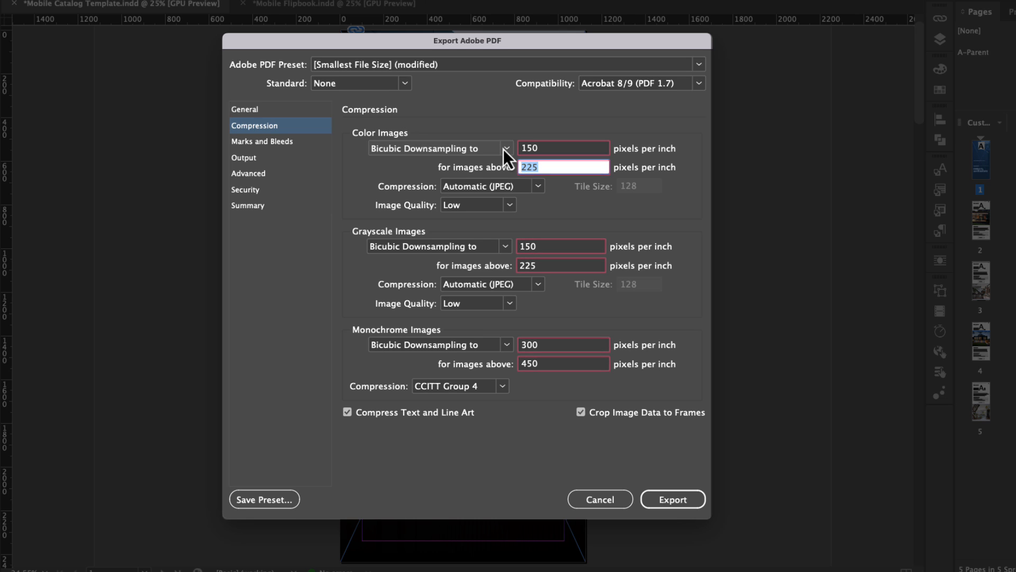
key("Tab")
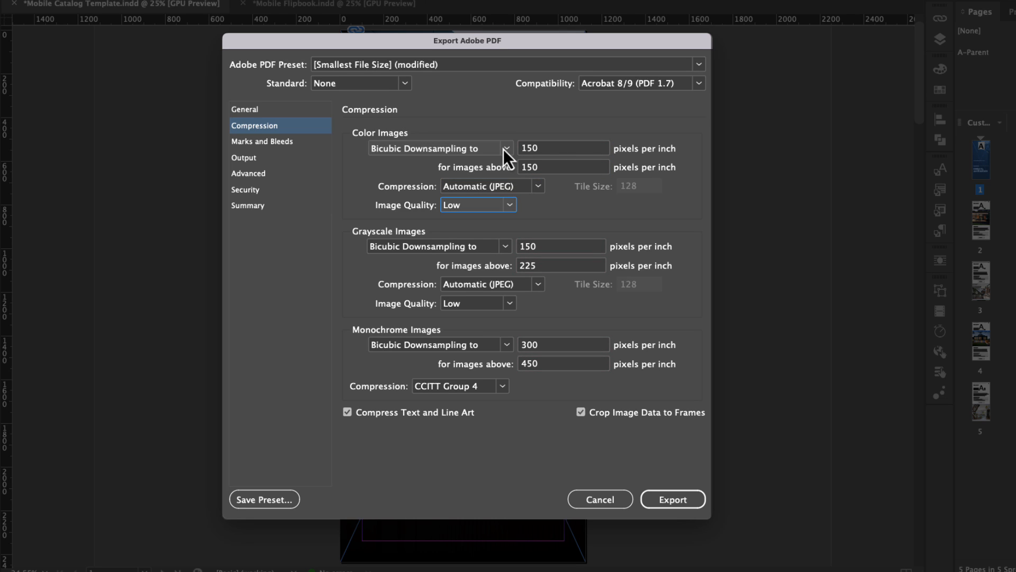
left_click(510, 205)
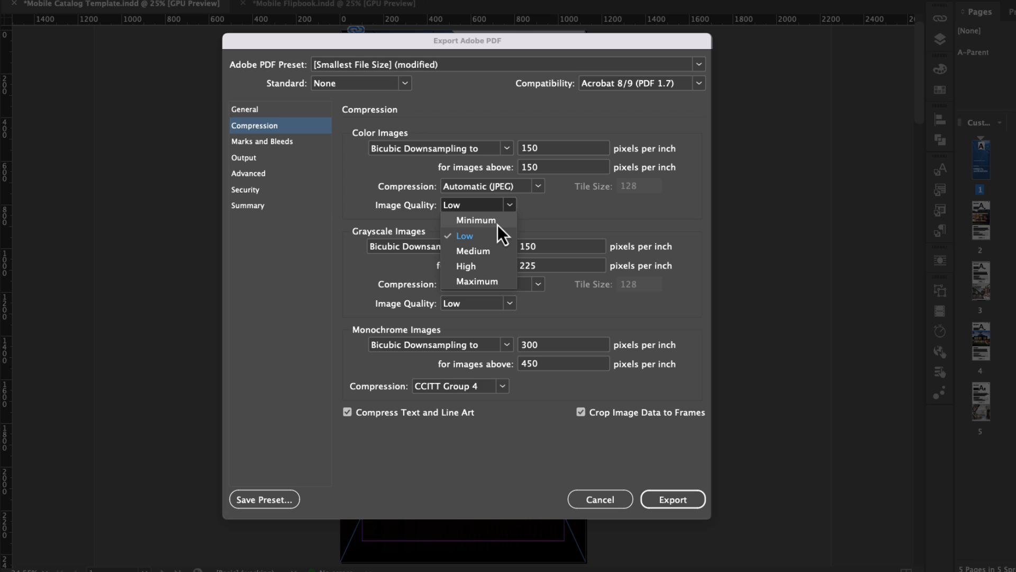
left_click(485, 266)
Step: Set the grayscale images' downsampling threshold to 150 ppi and their image quality to High
left_click(509, 267)
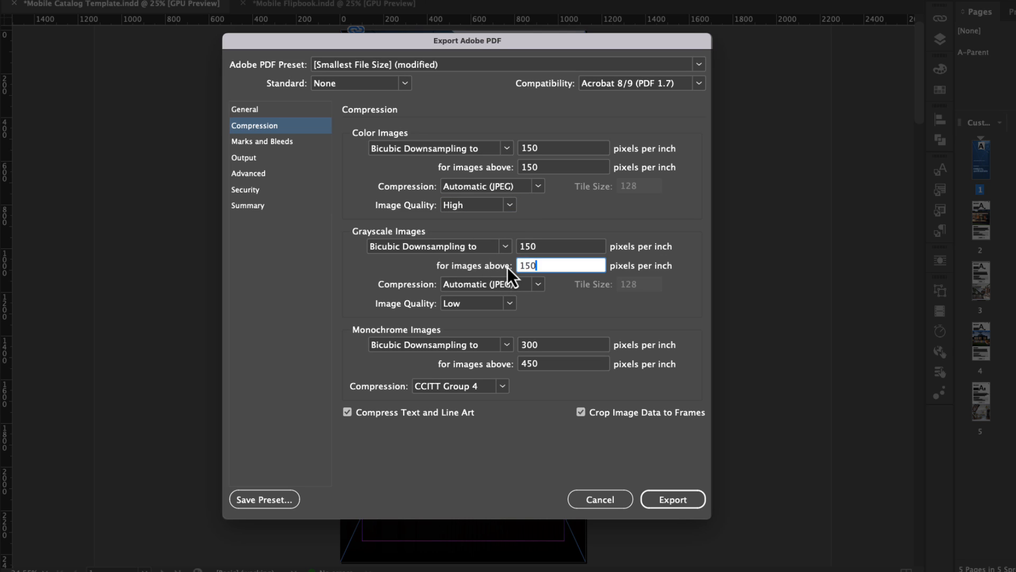
type("150")
key("Tab")
Step: Set monochrome images to downsample to 150 ppi for images above 150 ppi
key("Tab")
left_click(500, 305)
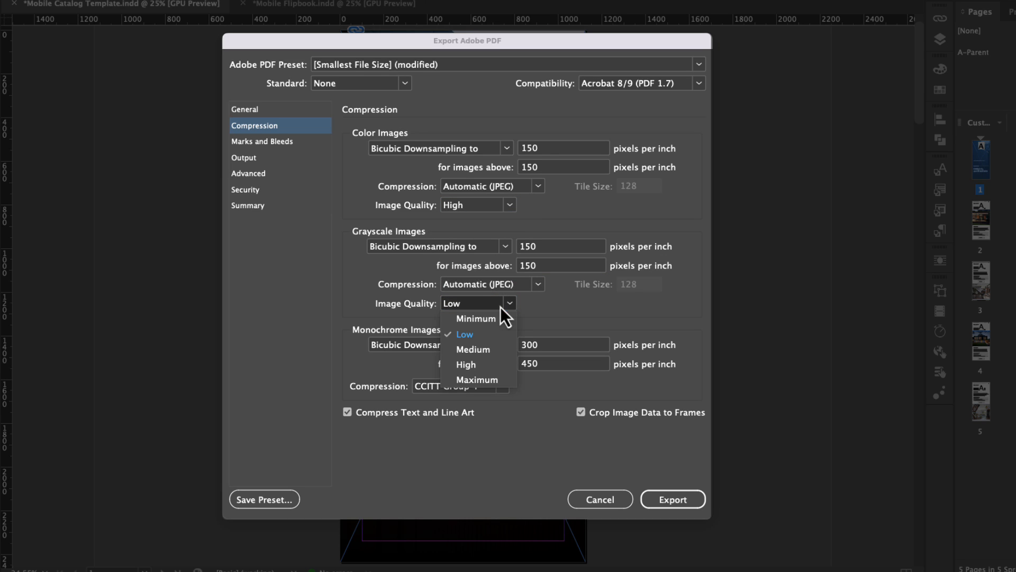
left_click(487, 365)
key("Tab")
key("Tab")
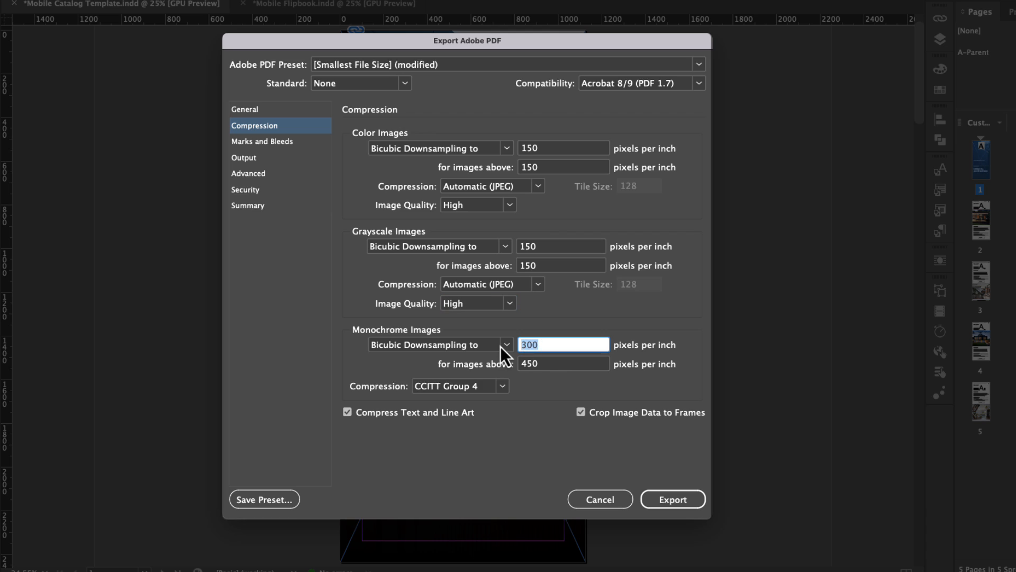
type("150")
key("Tab")
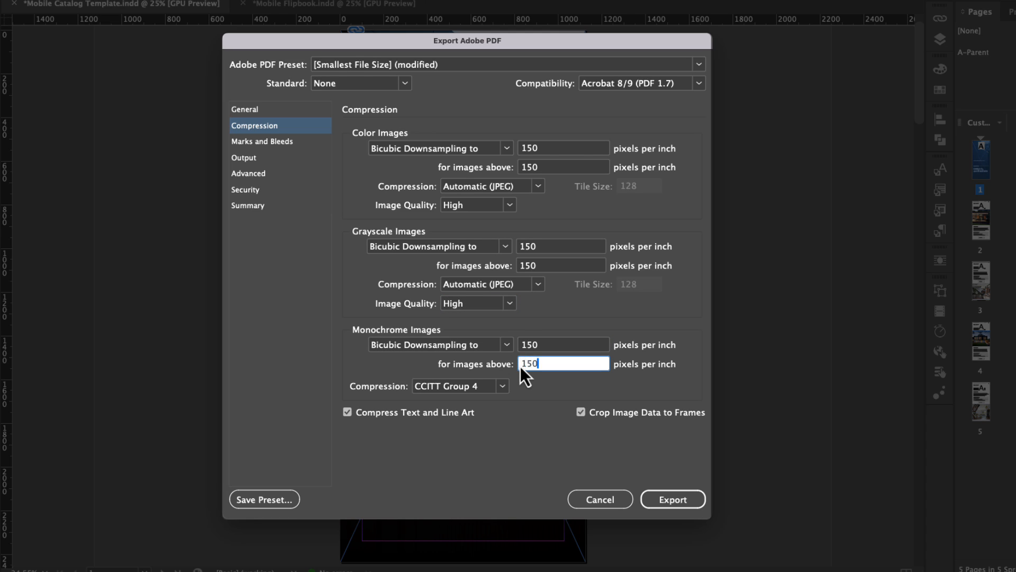
key("Tab")
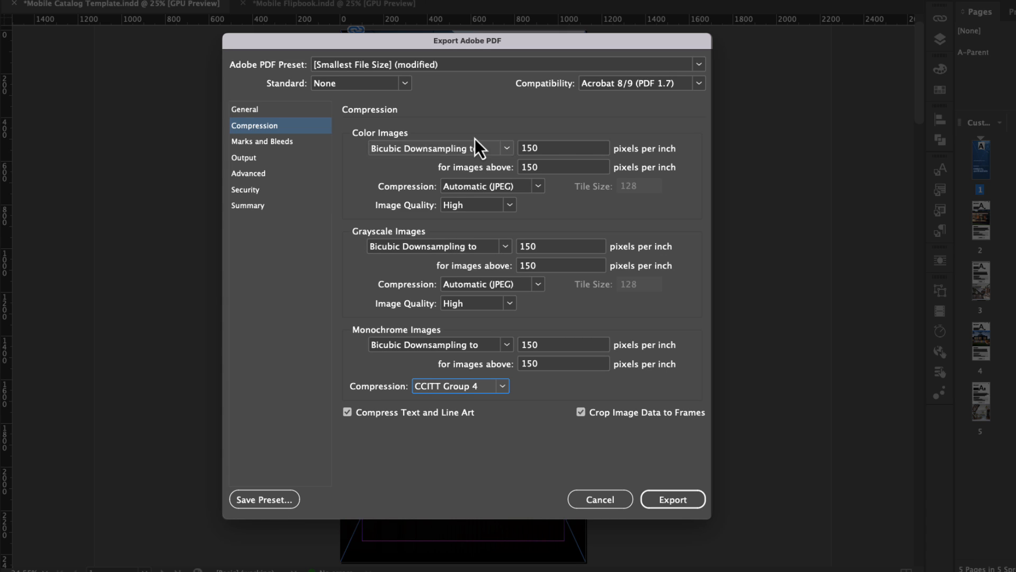
Step: Check the available PDF presets, keep the modified Smallest File Size settings, and export the PDF
left_click(453, 67)
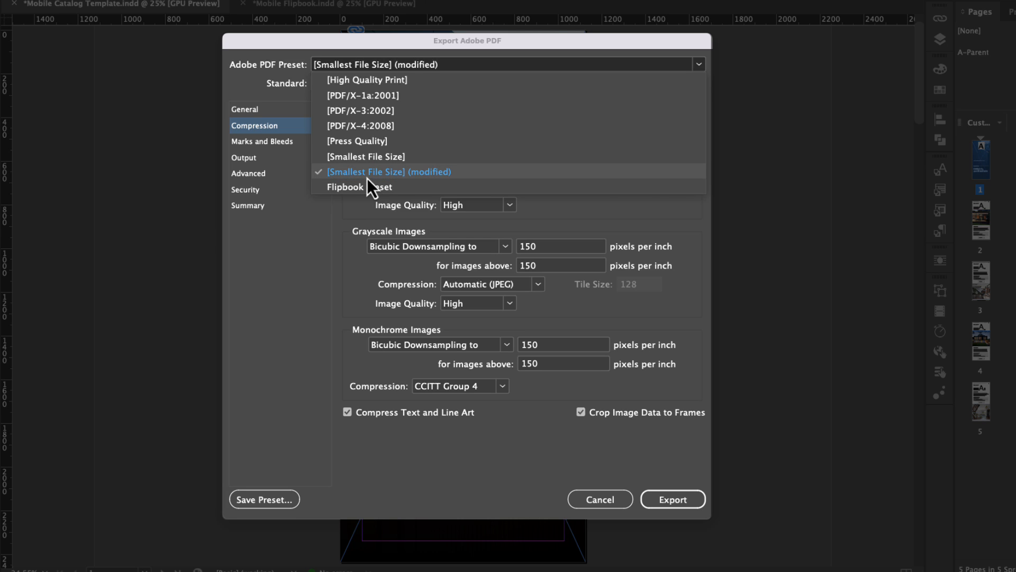
left_click(304, 176)
left_click(264, 126)
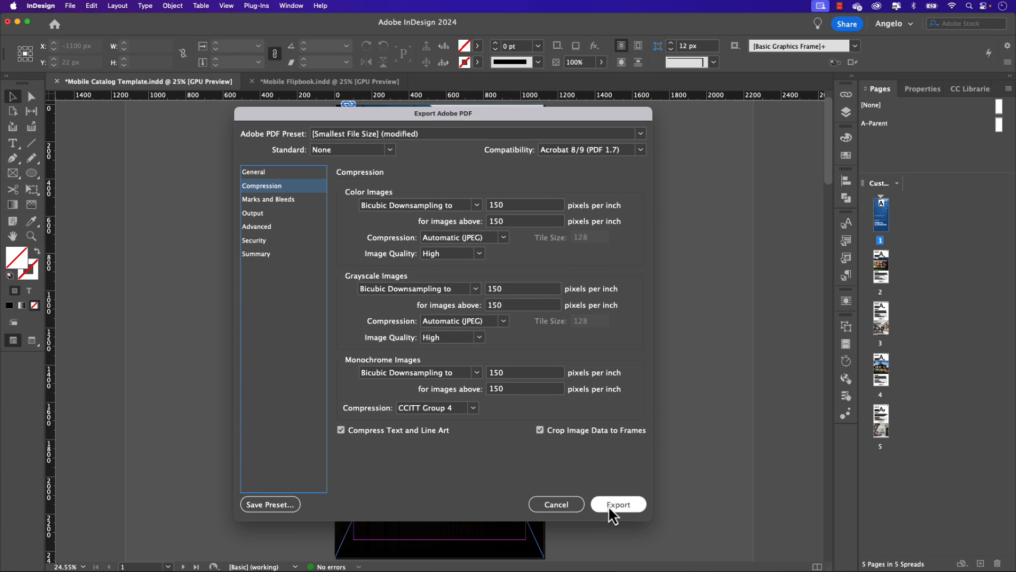
left_click(608, 505)
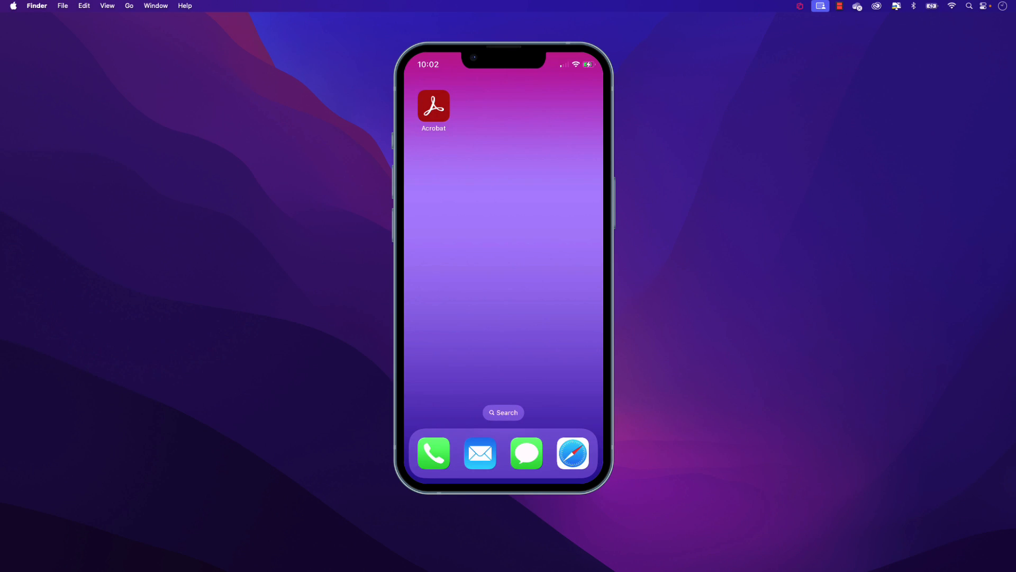
Step: Switch to Acrobat on the phone and open the Mobile Catalog Template PDF from the iPhone files
left_click(433, 106)
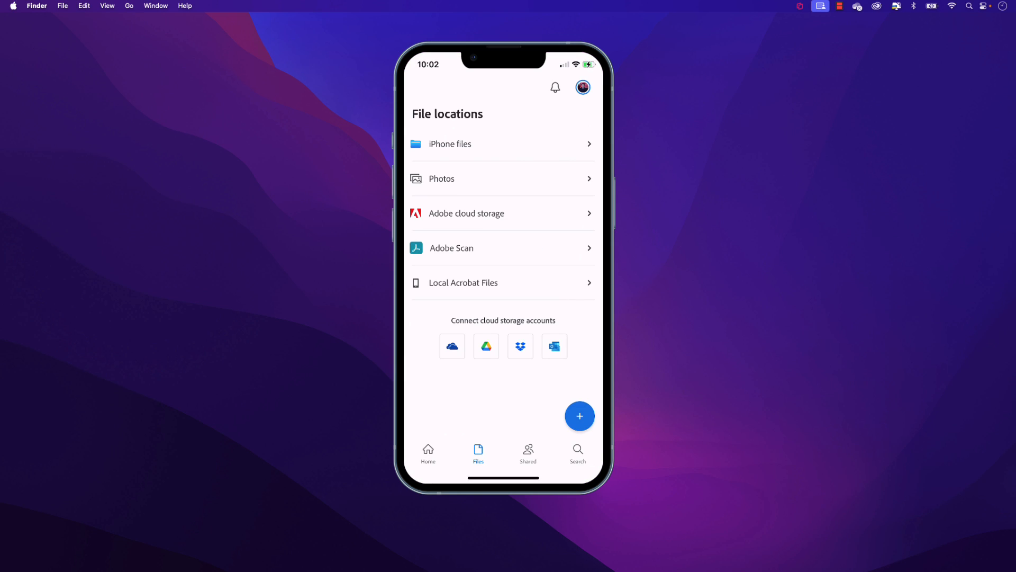
left_click(450, 144)
left_click(443, 168)
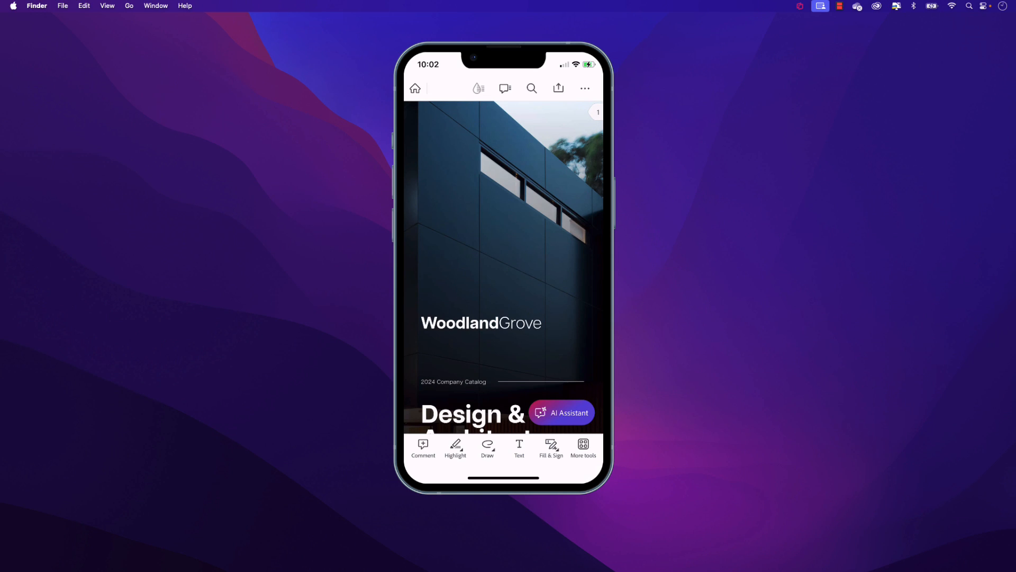
Step: Change the PDF's view setting to Single page
left_click(585, 89)
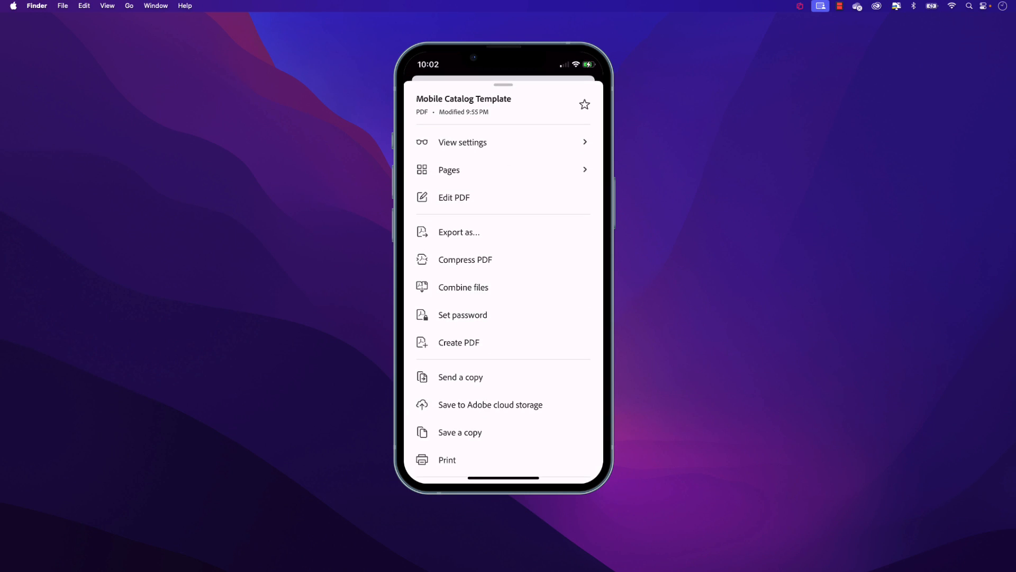
left_click(462, 143)
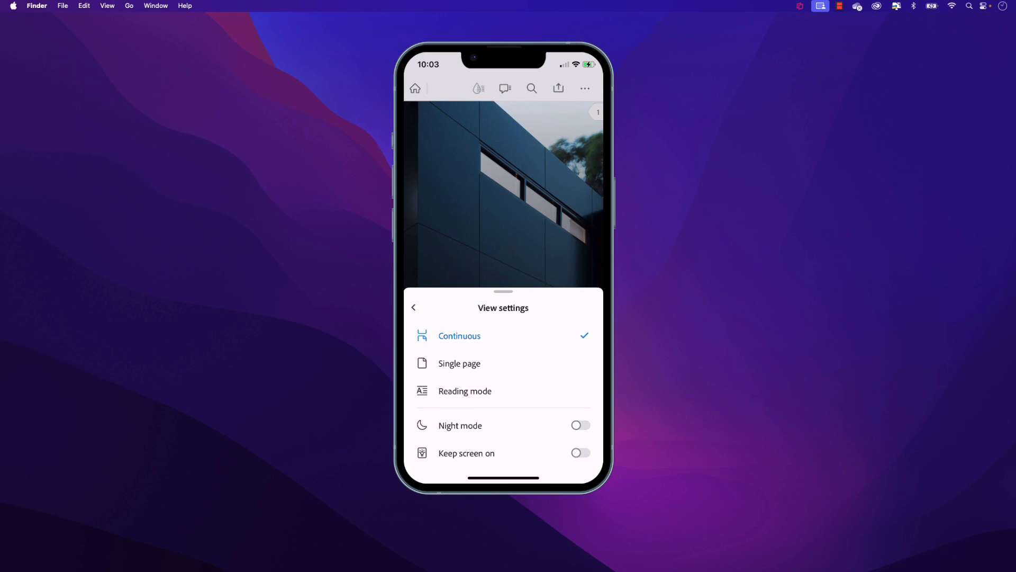
left_click(460, 363)
Step: Page through the catalog PDF in single-page view up to page 3 and return to the cover
left_click_drag(561, 265, 444, 265)
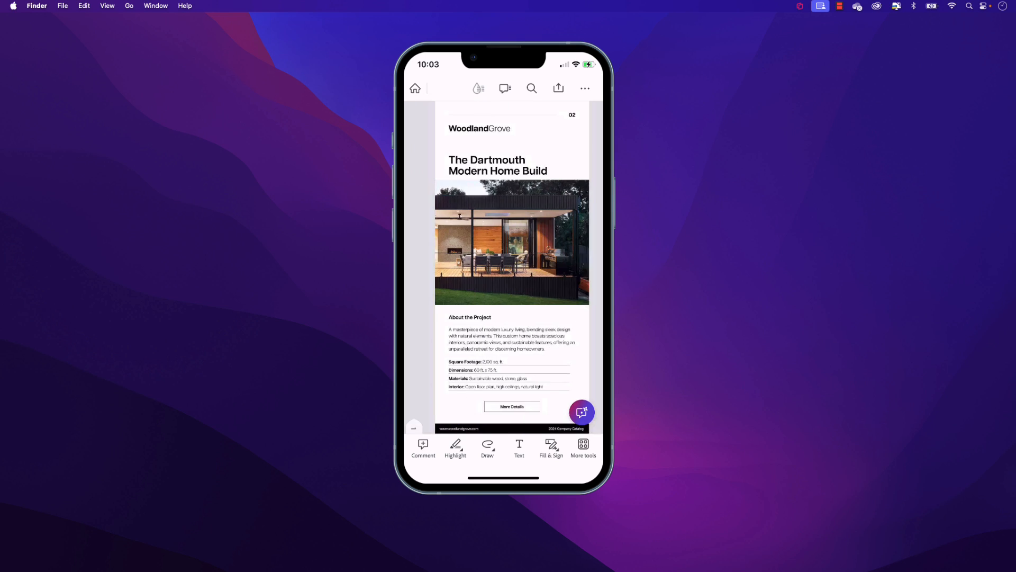
left_click_drag(561, 265, 445, 264)
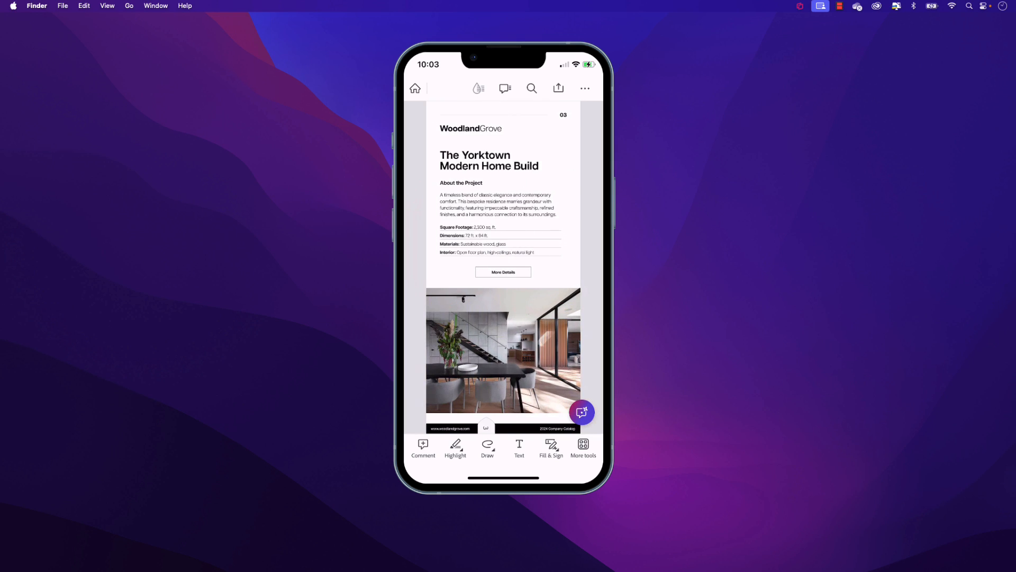
mouse_move(561, 264)
left_mouse_down()
mouse_move(445, 264)
mouse_move(561, 265)
left_mouse_up()
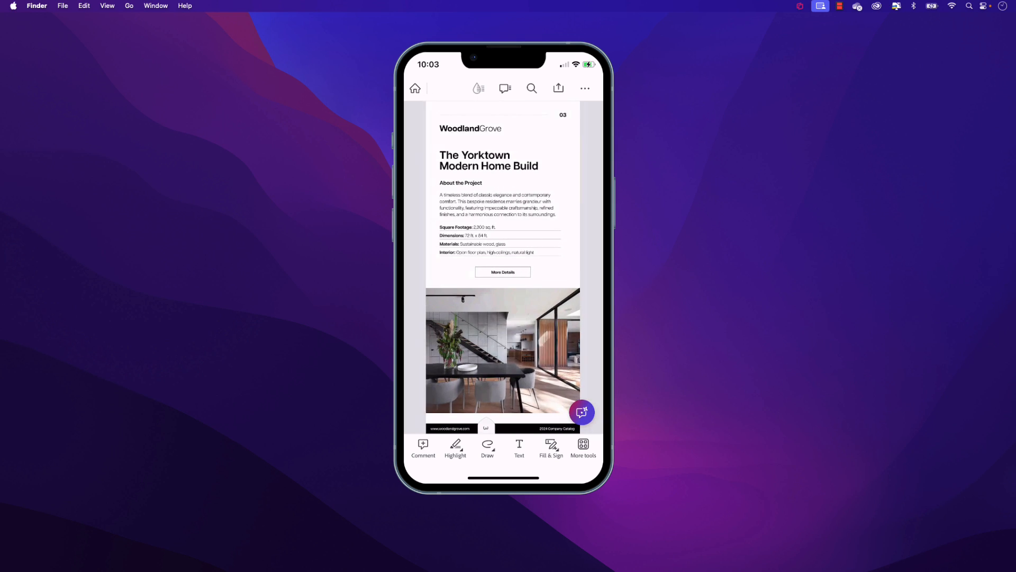
left_click_drag(445, 265, 561, 265)
left_click_drag(445, 265, 561, 264)
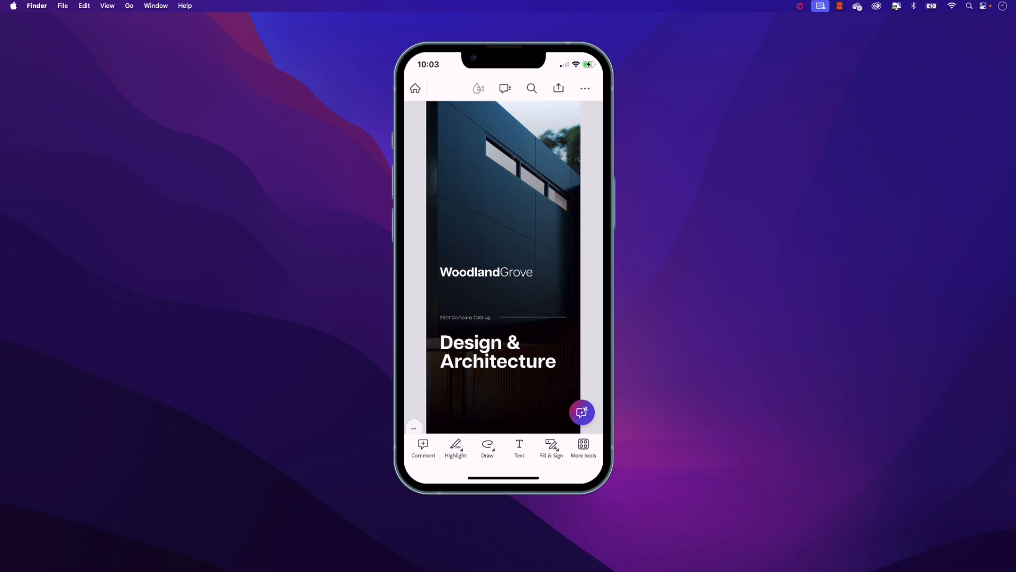
Step: Change the PDF's view setting back to Continuous
left_click(585, 89)
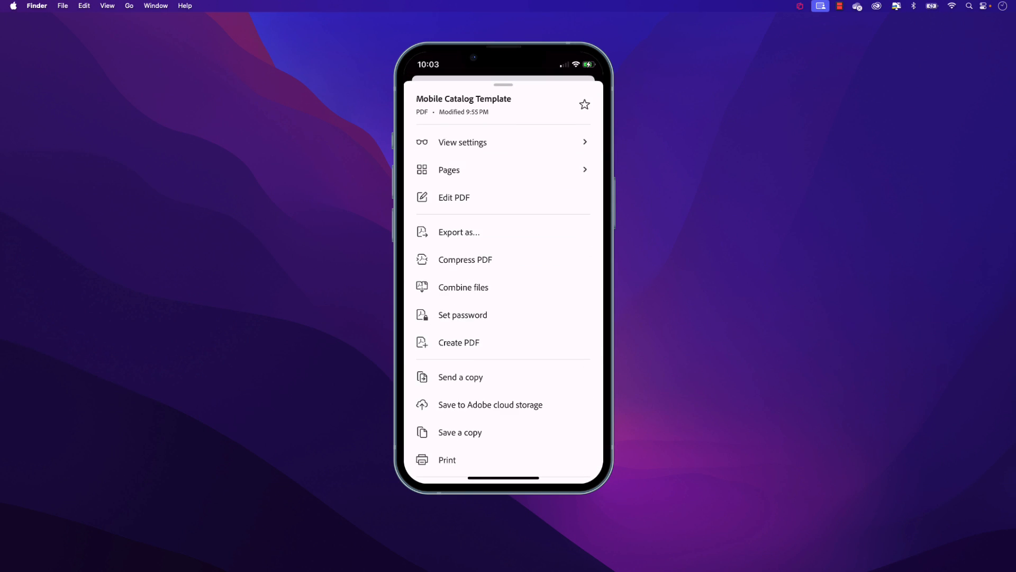
left_click(462, 141)
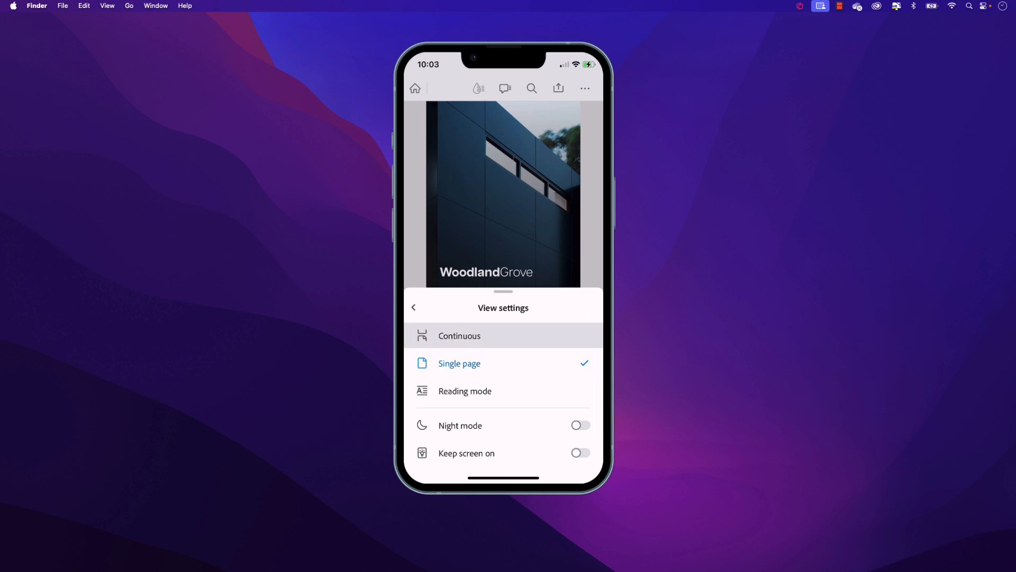
left_click(459, 335)
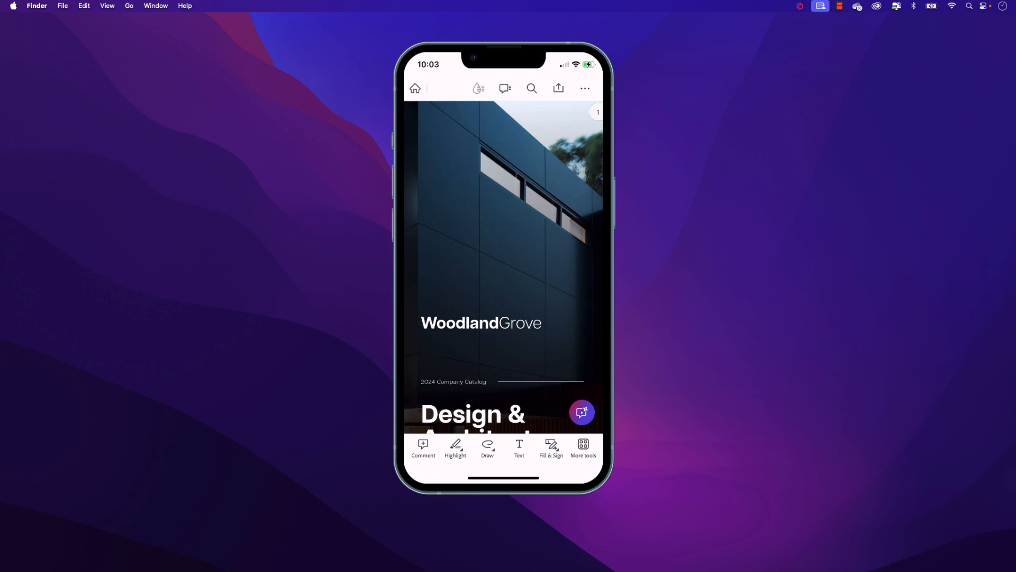
Step: View the PDF full screen and read through the catalog pages continuously down to page 3, going back up at the end
left_click(504, 267)
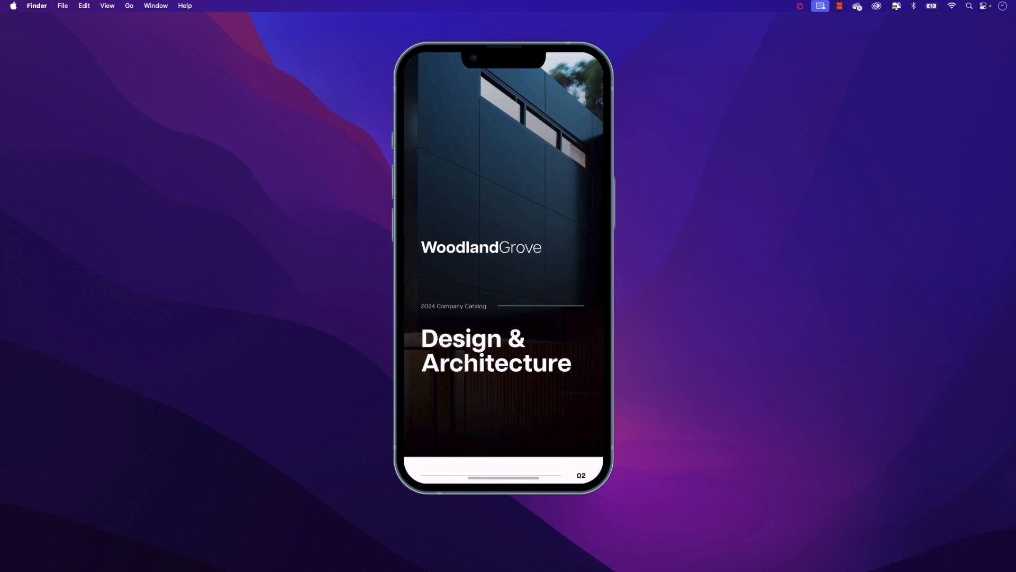
scroll(503, 268, "down", 10)
scroll(504, 268, "down", 10)
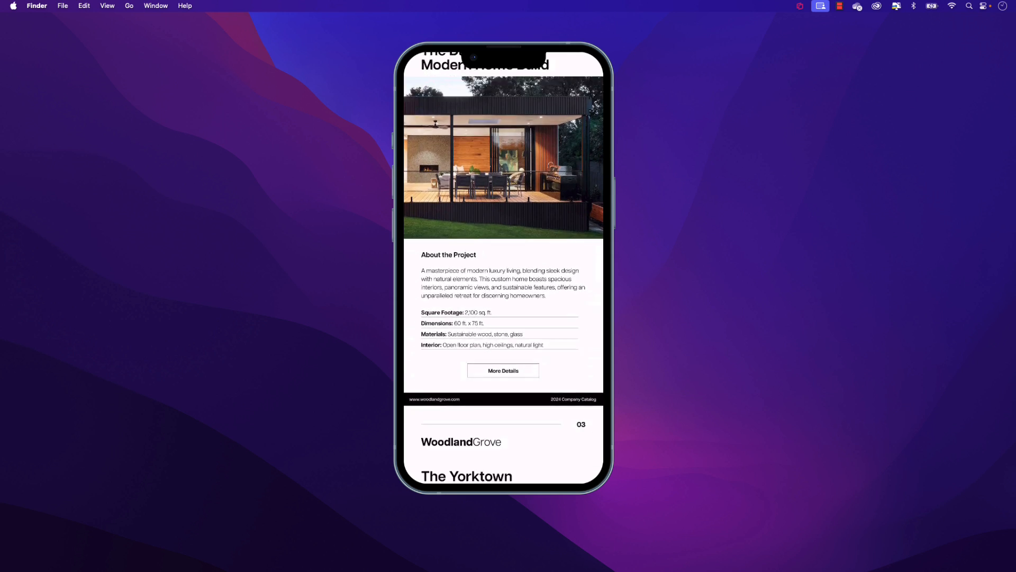
scroll(503, 268, "down", 6)
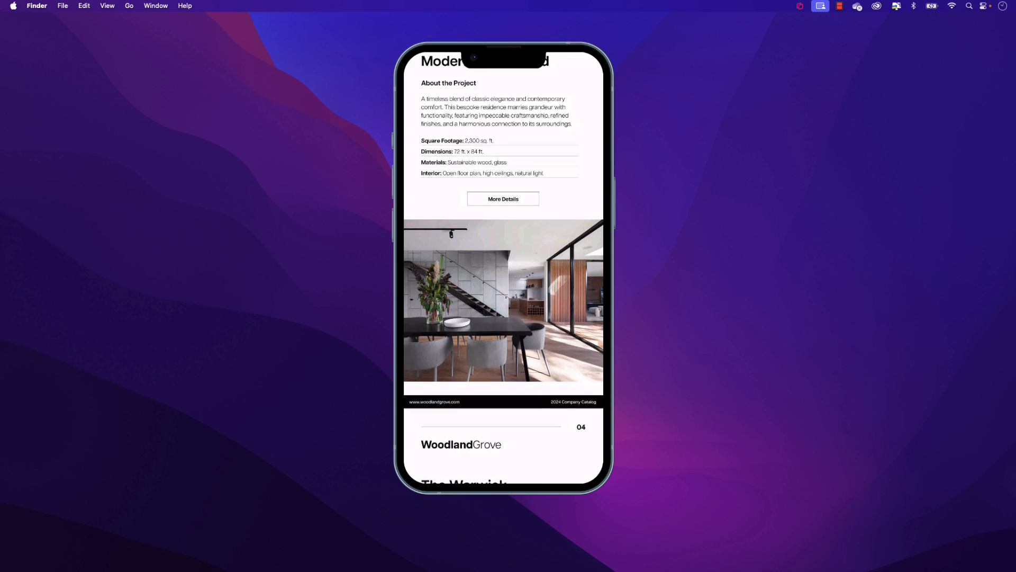
scroll(504, 268, "up", 4)
scroll(503, 268, "up", 15)
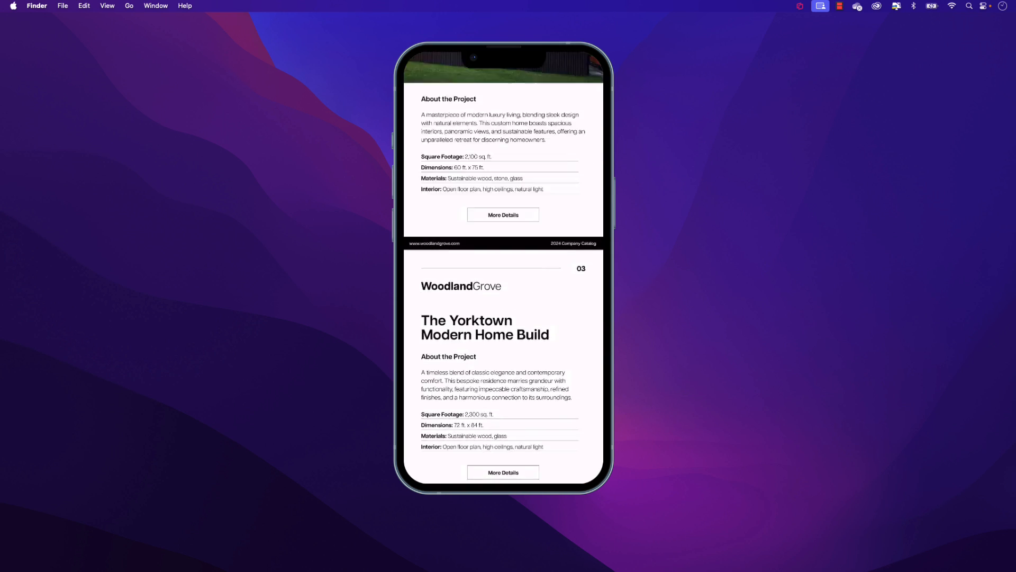
scroll(503, 268, "up", 4)
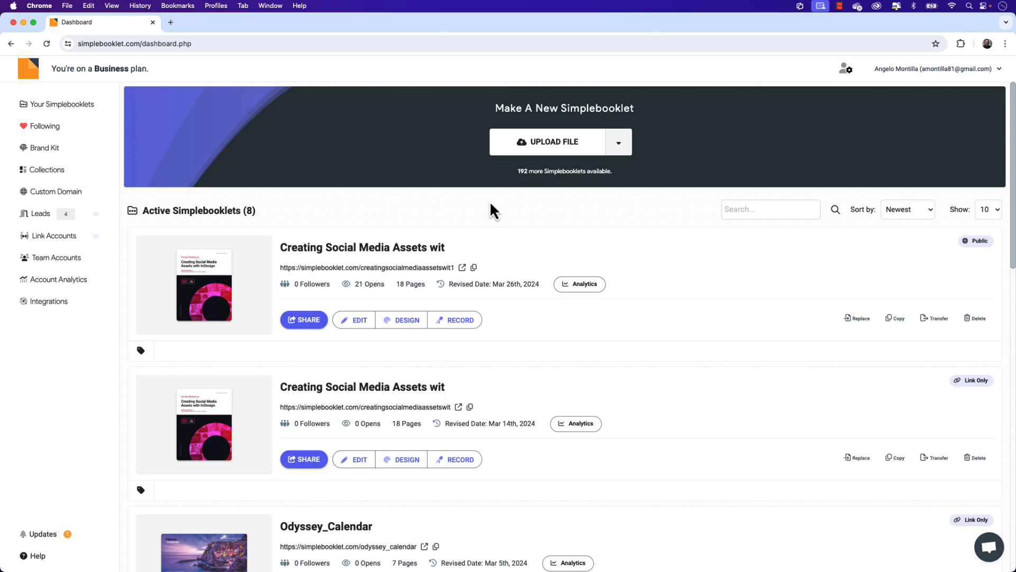
Step: In Simplebooklet in Chrome, upload Mobile Catalog Template.pdf from the computer and convert it with the Page Curl page flip
left_click(618, 143)
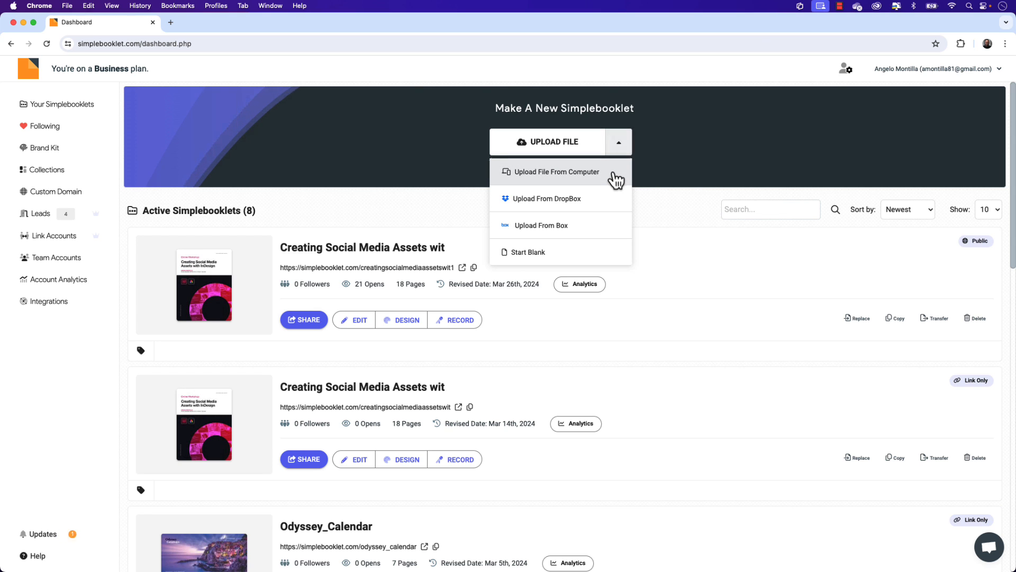
left_click(615, 178)
left_click(417, 192)
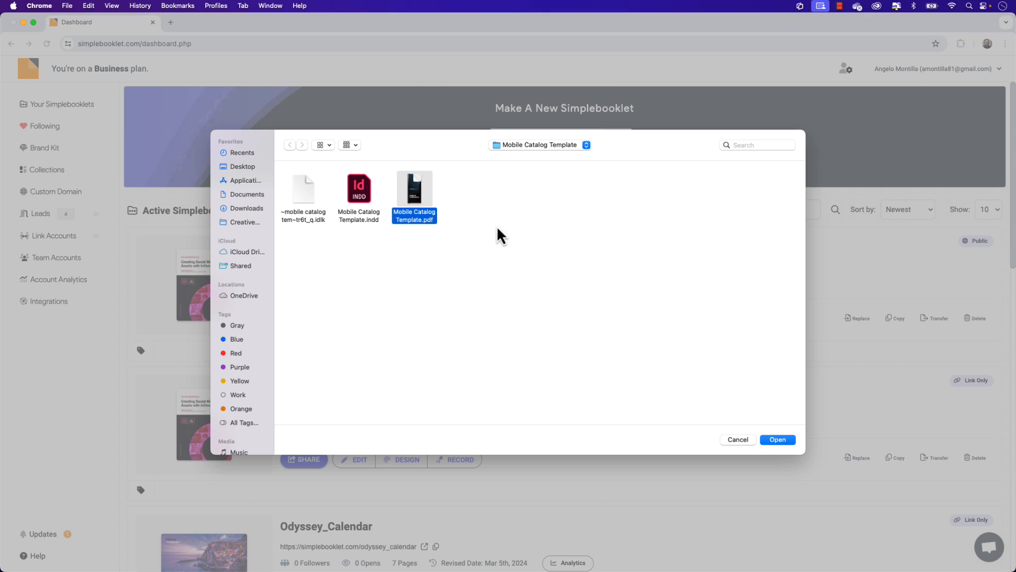
left_click(782, 441)
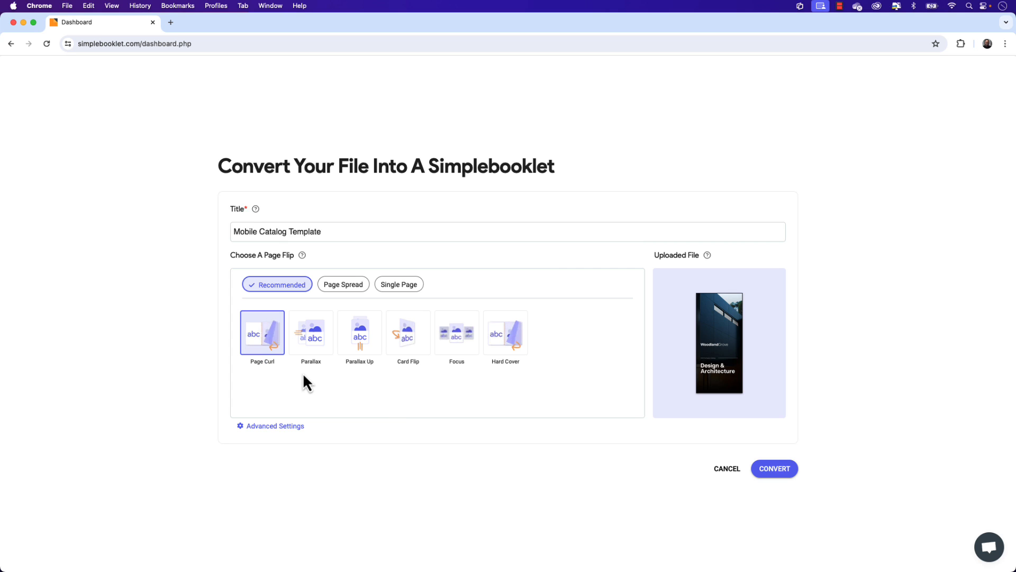
left_click(776, 469)
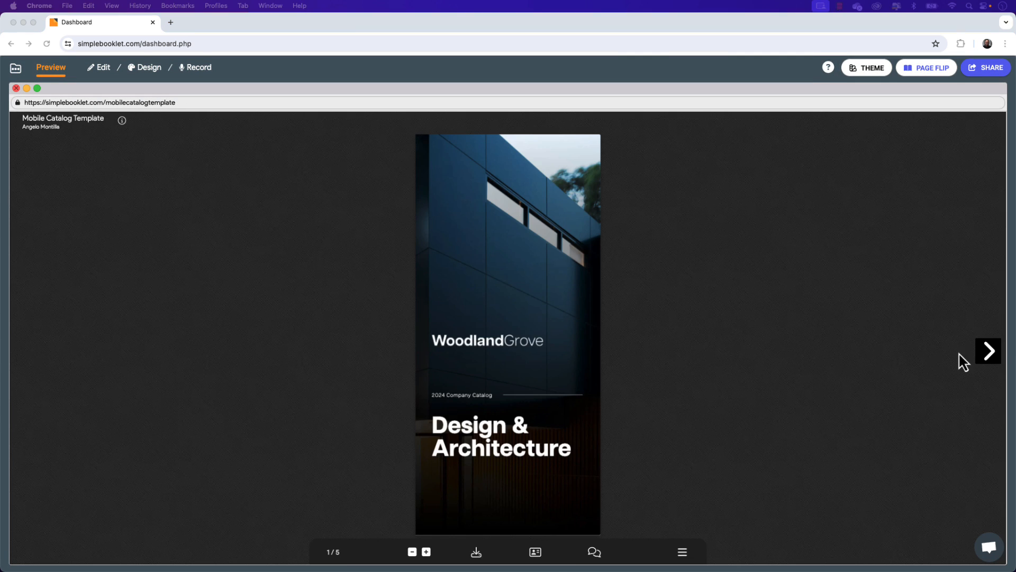
Step: Flip through the converted booklet's preview to the last spread and back to the cover
left_click(986, 356)
left_click(989, 352)
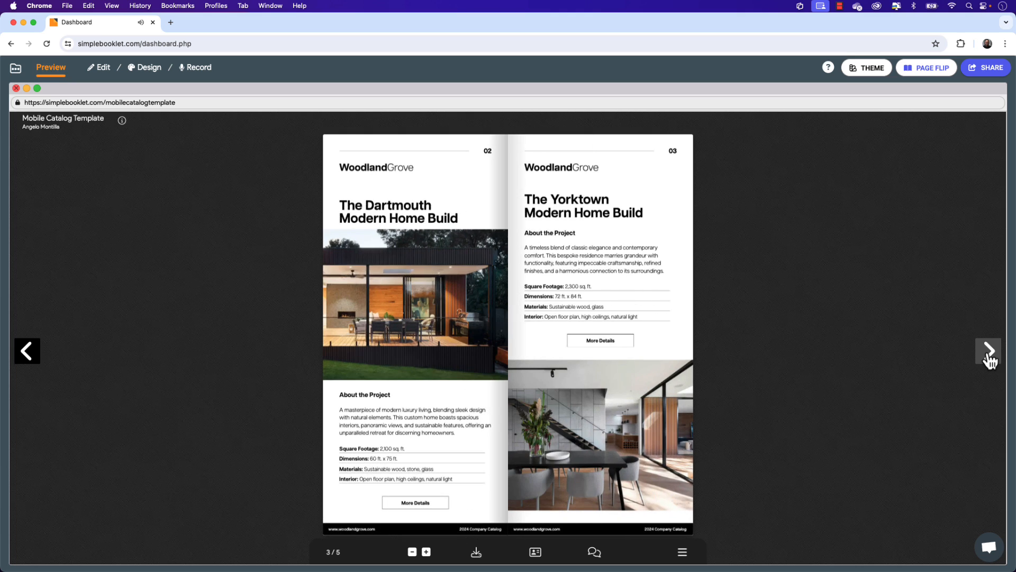
left_click(989, 353)
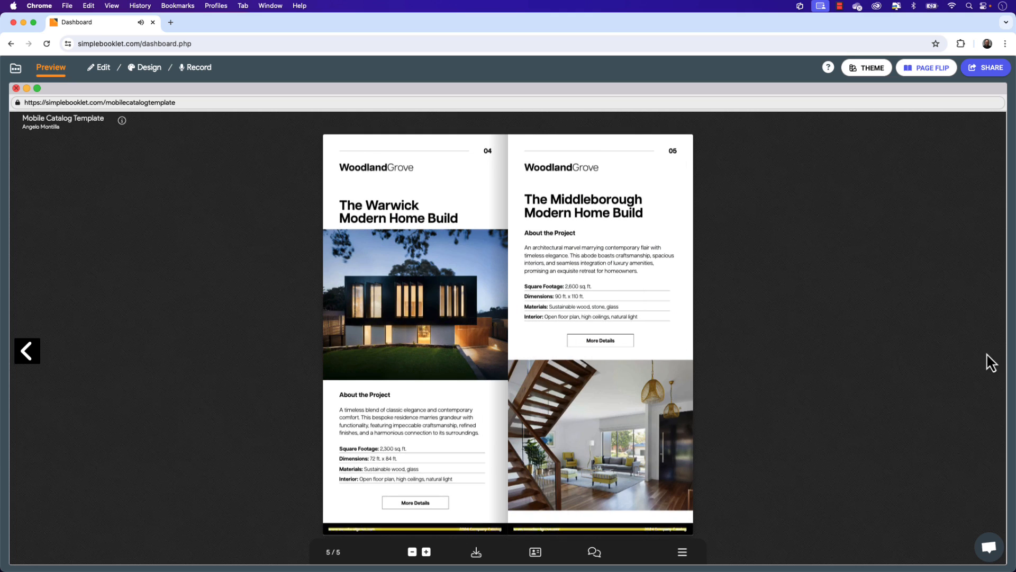
left_click(36, 362)
left_click(35, 360)
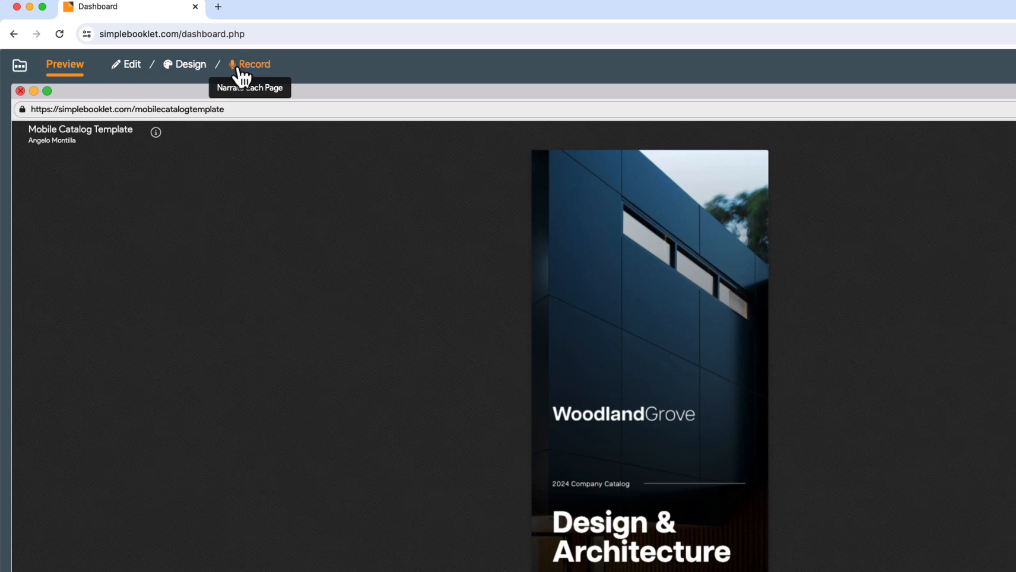
Step: Enter the booklet's Design mode and look over its Page Flip options
left_click(188, 68)
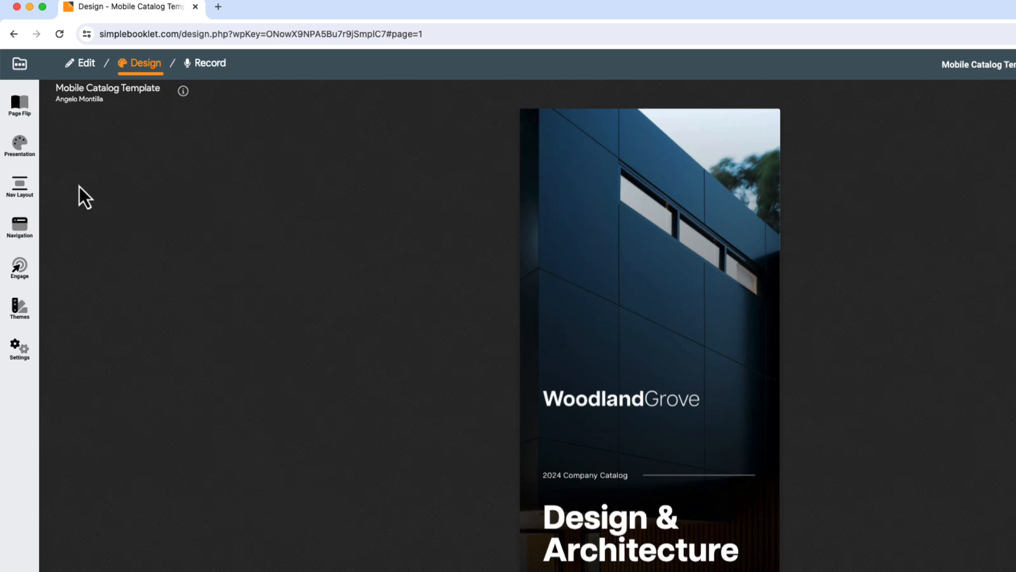
left_click(21, 105)
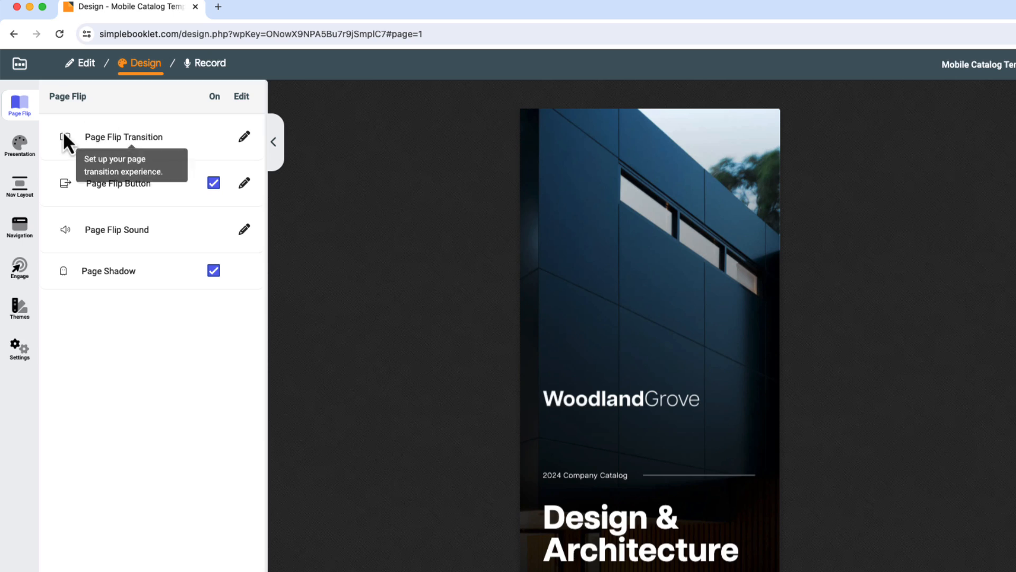
Step: Examine the presentation background choices: solid colors, repeating patterns, photos, Unsplash photos and animated backgrounds
left_click(22, 148)
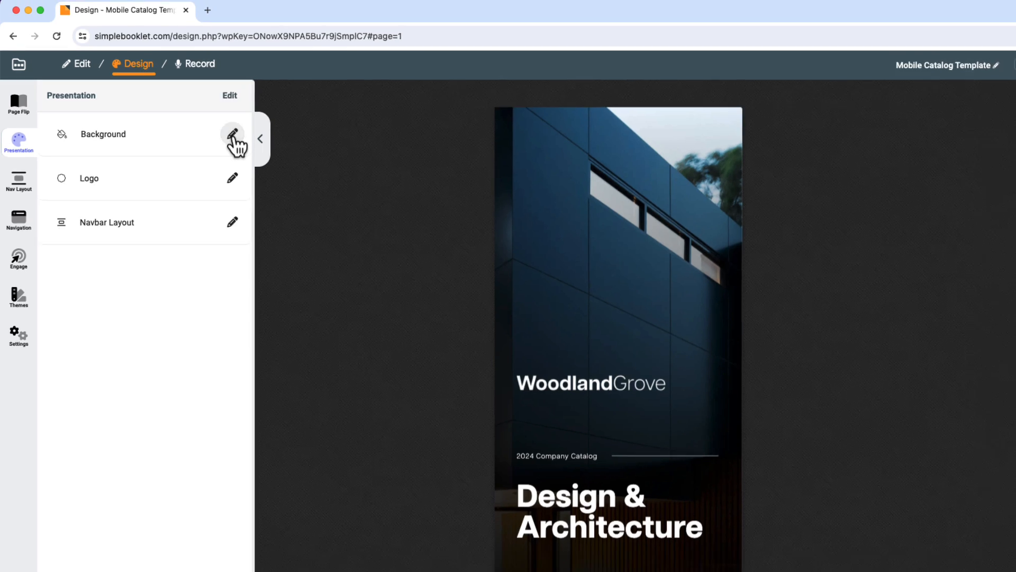
left_click(233, 139)
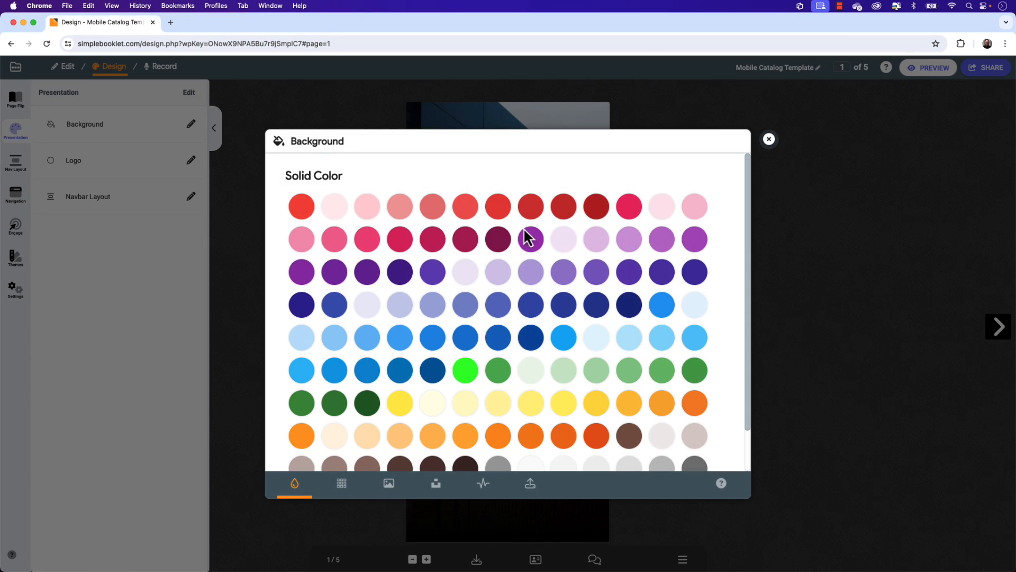
scroll(473, 296, "down", 2)
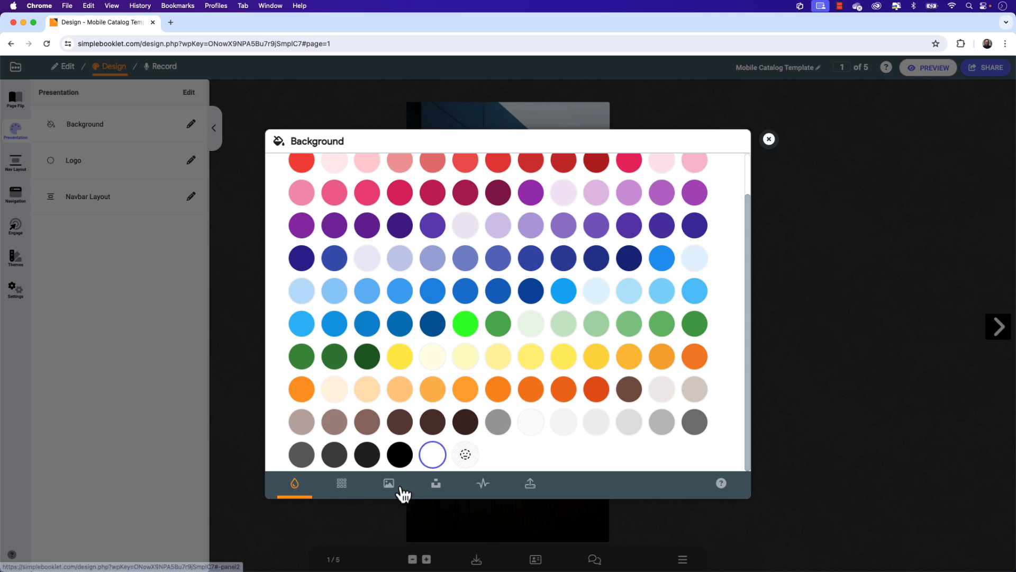
left_click(342, 484)
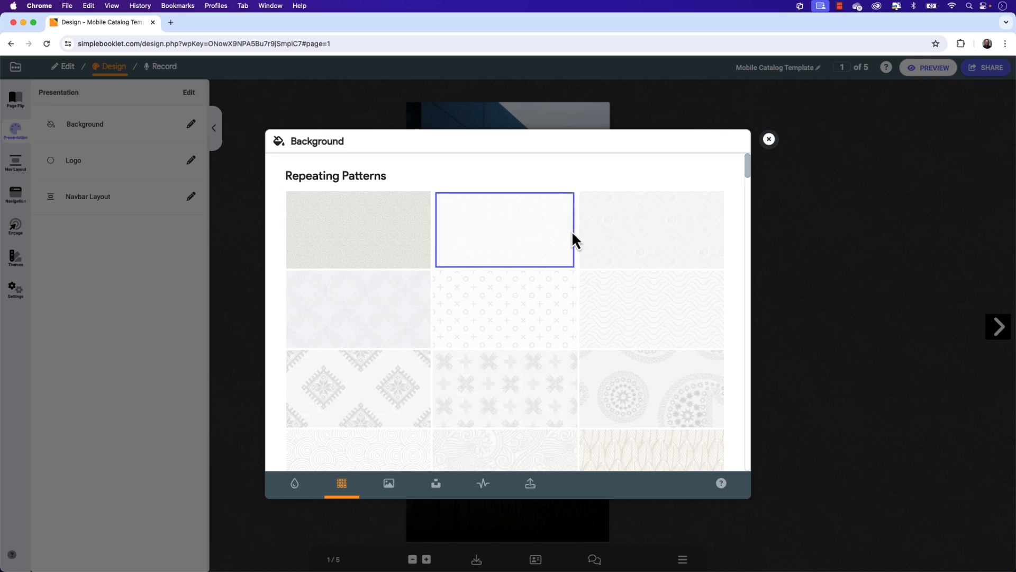
left_click(393, 488)
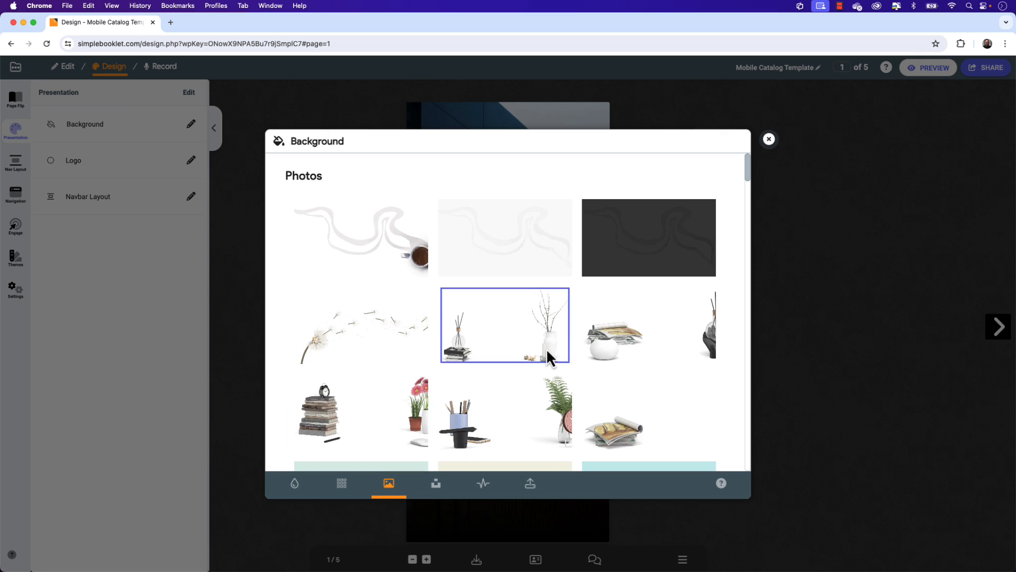
left_click(437, 485)
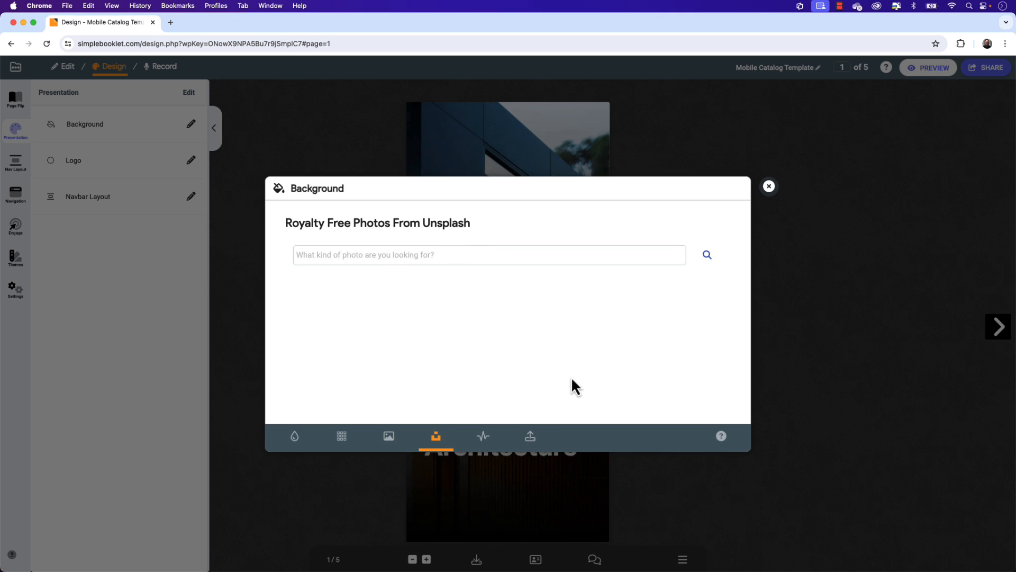
left_click(487, 440)
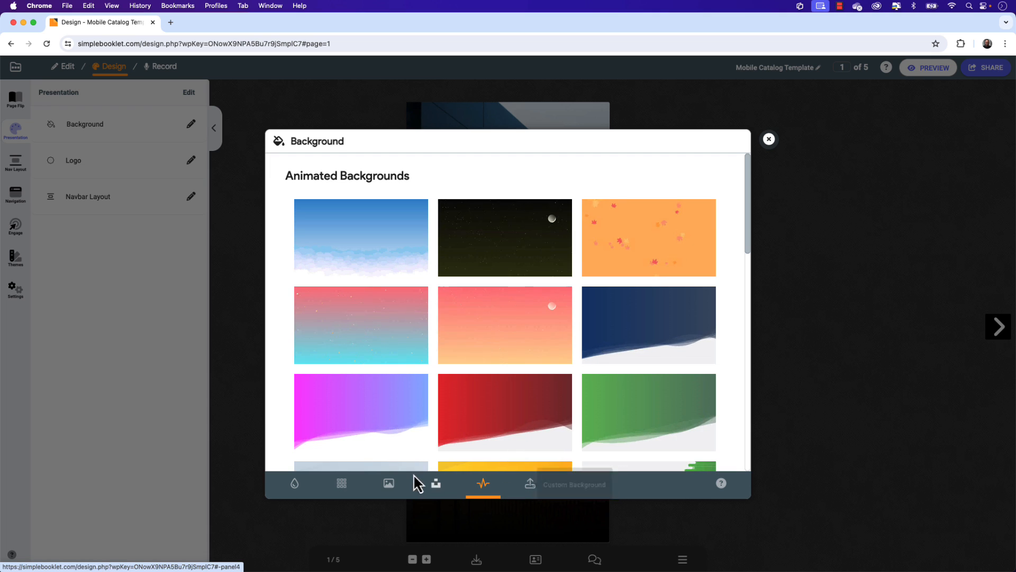
Step: Set the booklet's background to a light gray solid color and close the background settings
left_click(296, 484)
scroll(500, 420, "down", 2)
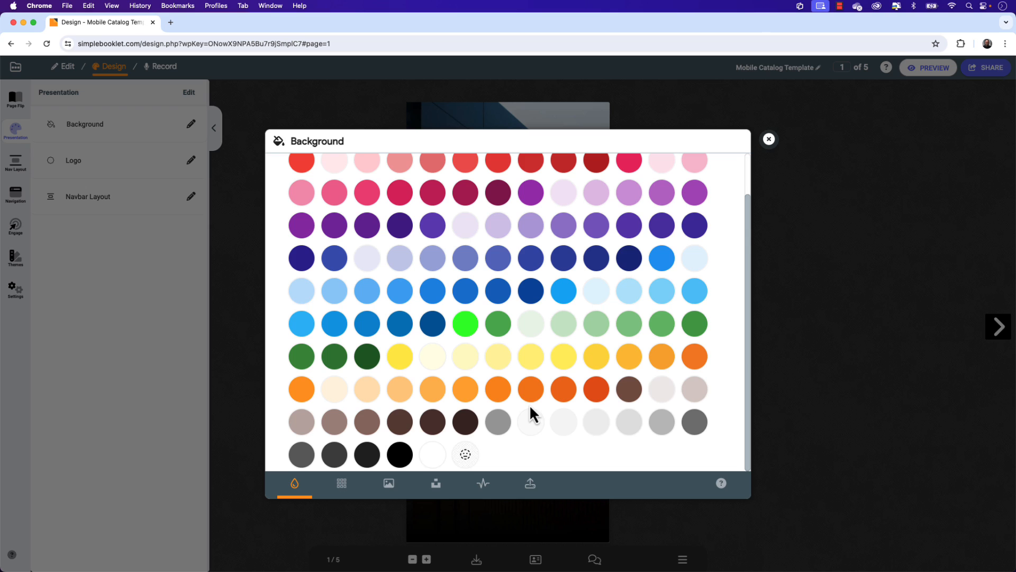
left_click(597, 423)
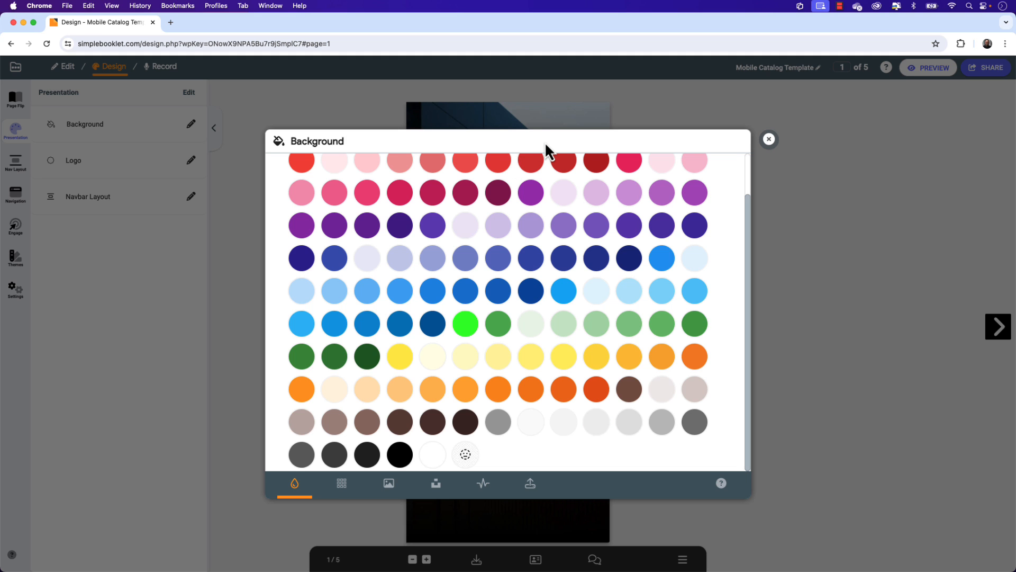
left_click(769, 139)
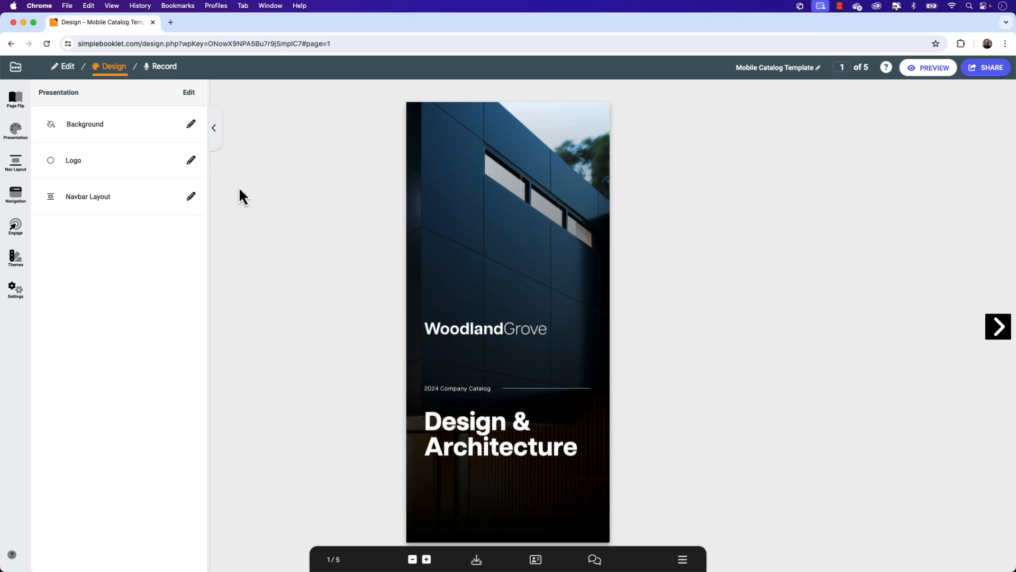
Step: Check the navigation bar logo options and close them without adding a logo
left_click(191, 161)
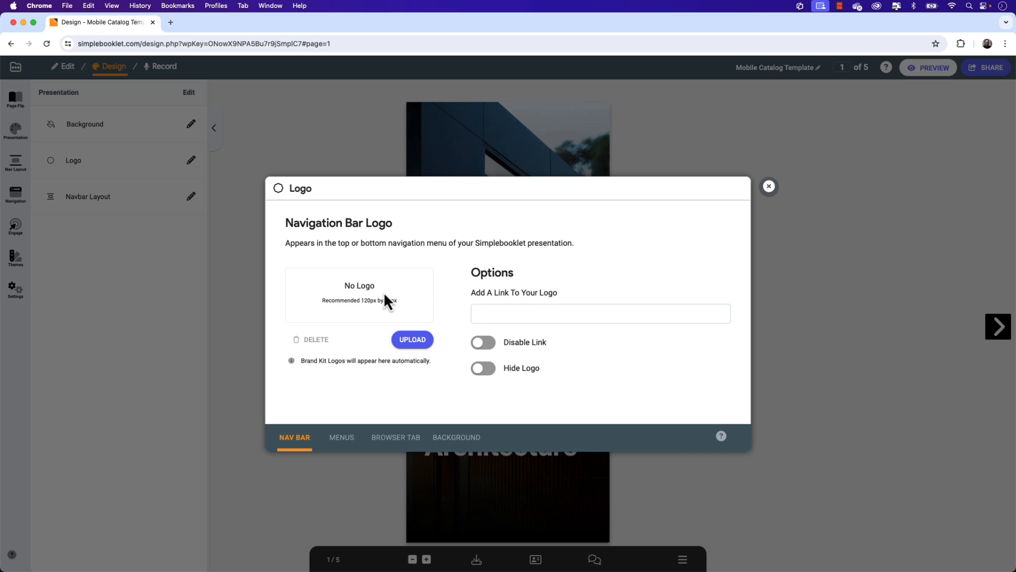
left_click(769, 187)
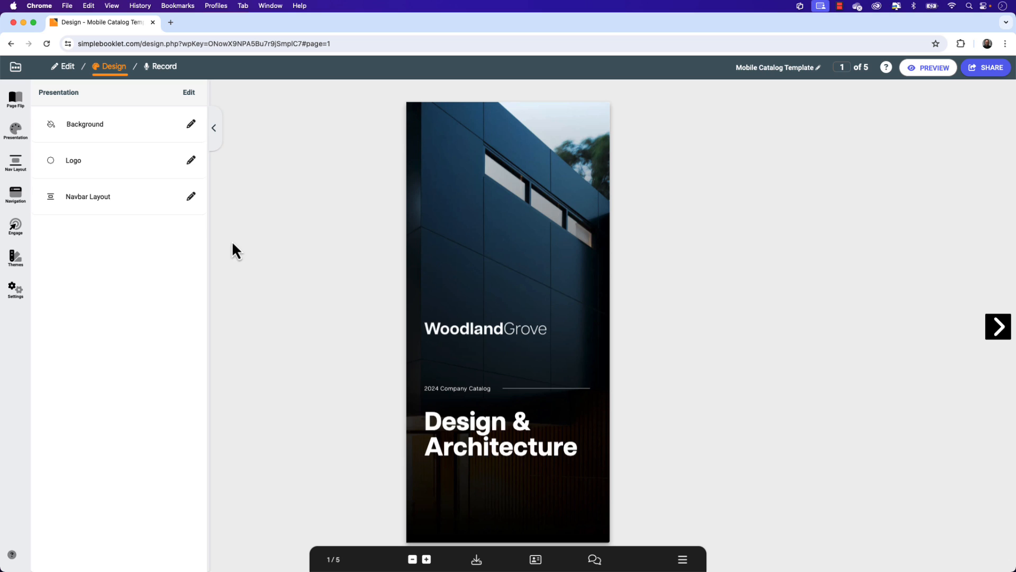
Step: Try the Essential, Modern, Minimalist, Header Only and Footer Only navbar layouts on the booklet, ending on Reveal
left_click(197, 199)
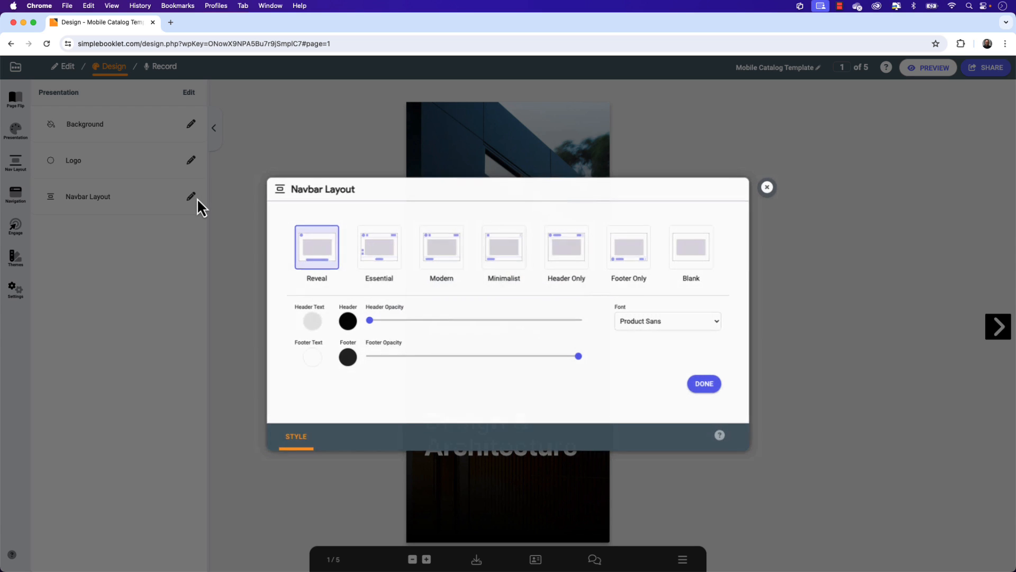
left_click(377, 261)
left_click(455, 260)
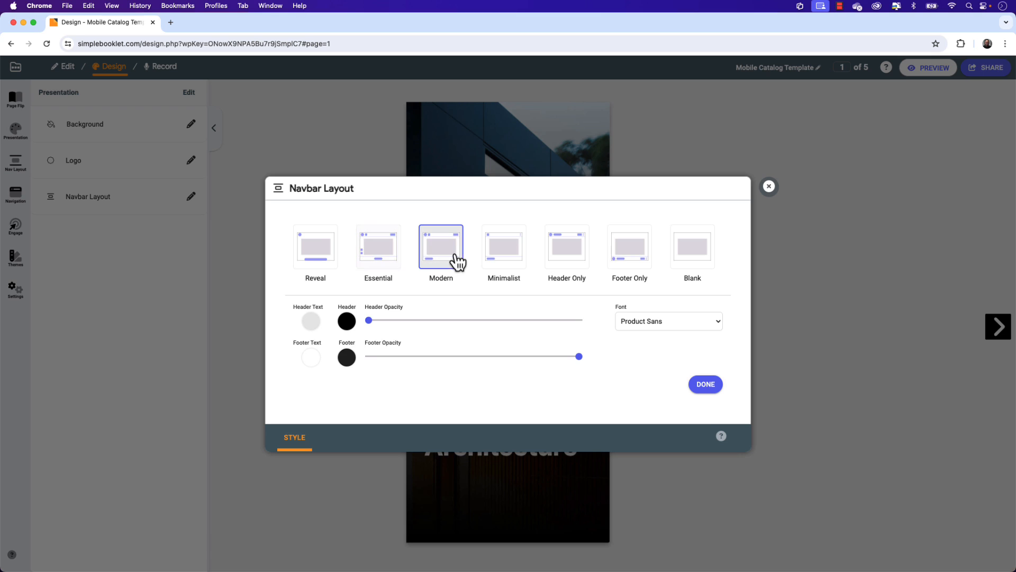
left_click(496, 259)
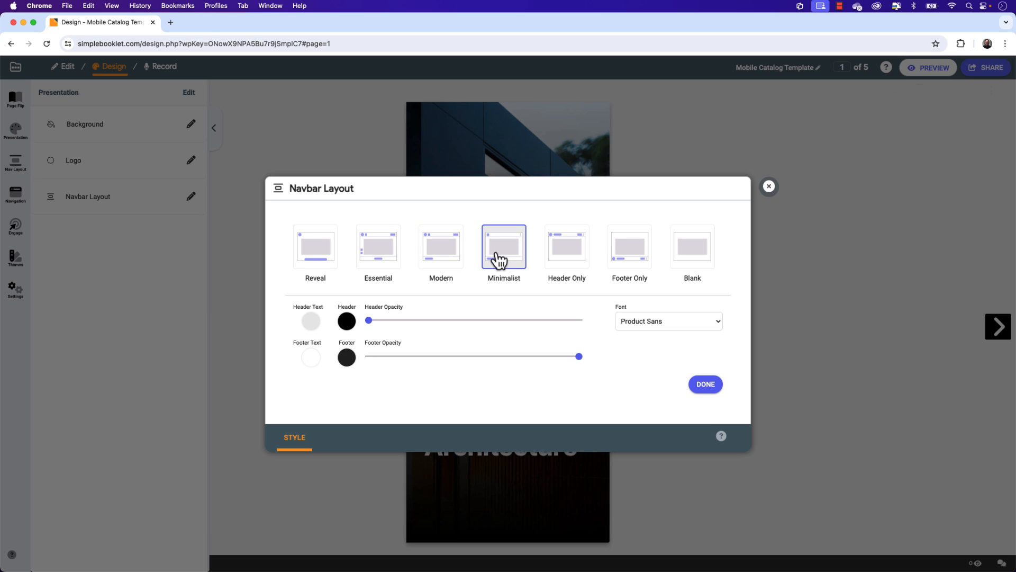
left_click(574, 258)
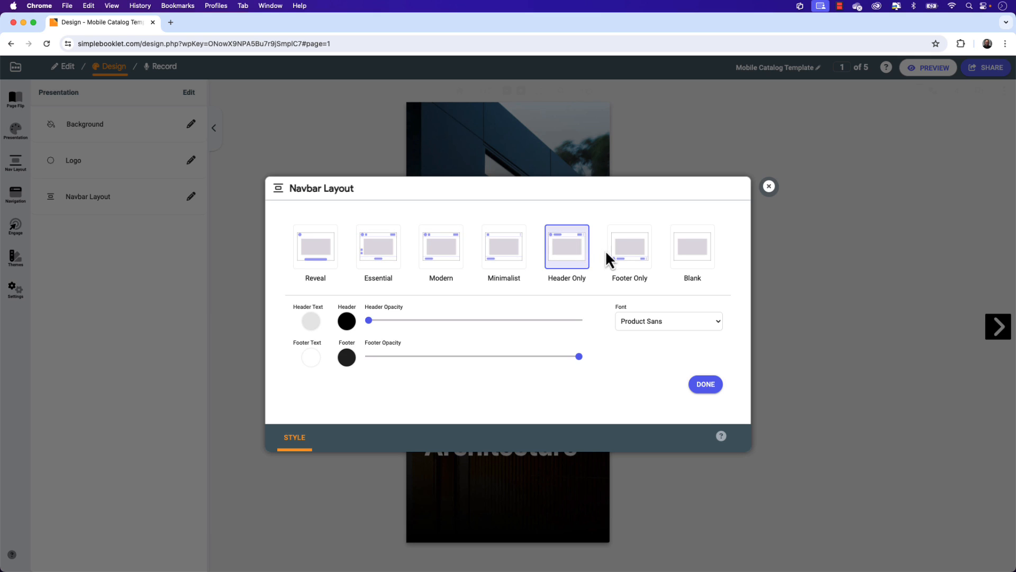
left_click(624, 257)
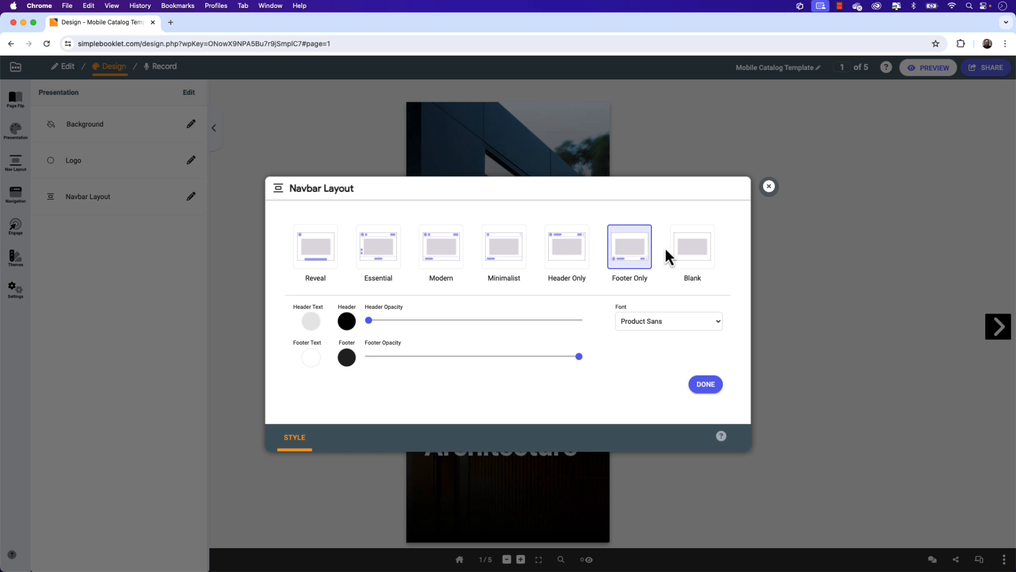
left_click(319, 254)
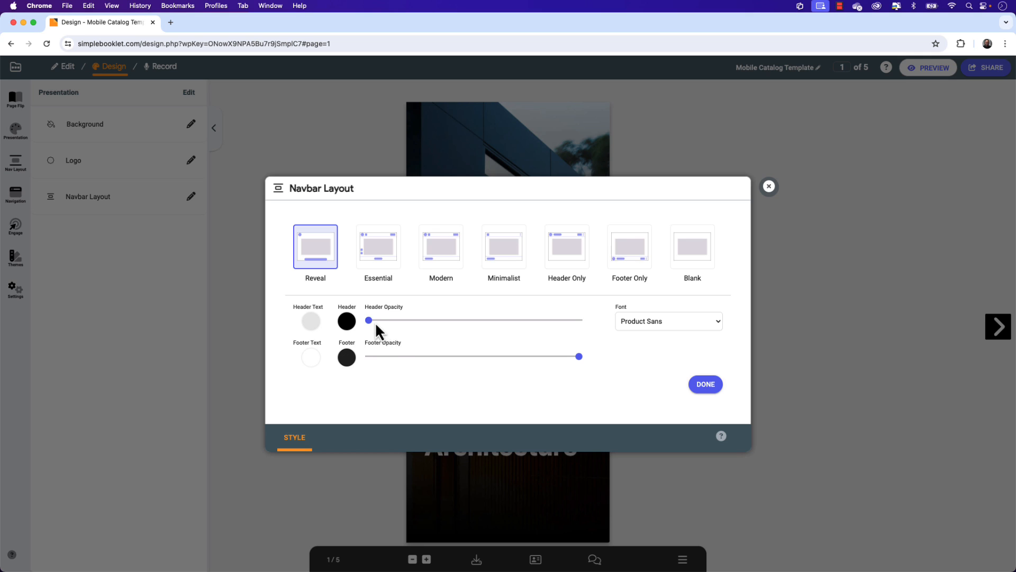
Step: Raise the navbar's header opacity slightly, lower its footer opacity to a little over half, keep the Product Sans font and apply
left_click_drag(370, 320, 399, 321)
left_click_drag(399, 321, 401, 321)
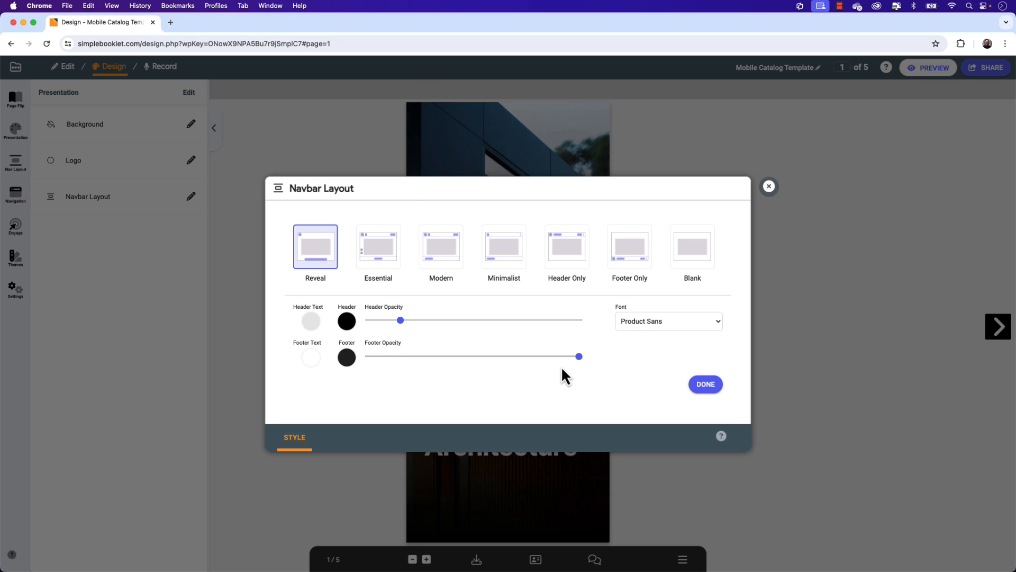
left_click_drag(582, 362, 496, 359)
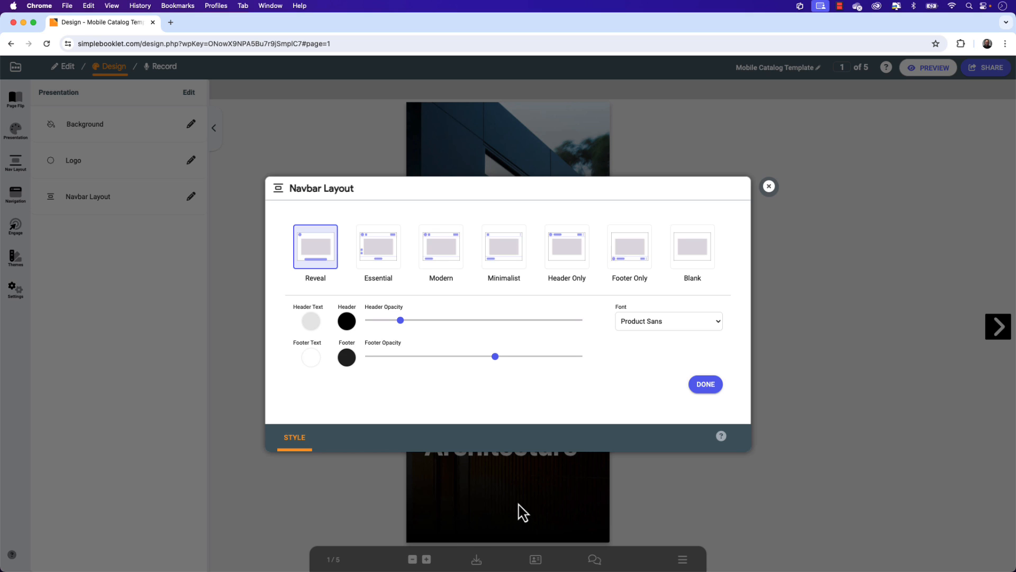
left_click(659, 323)
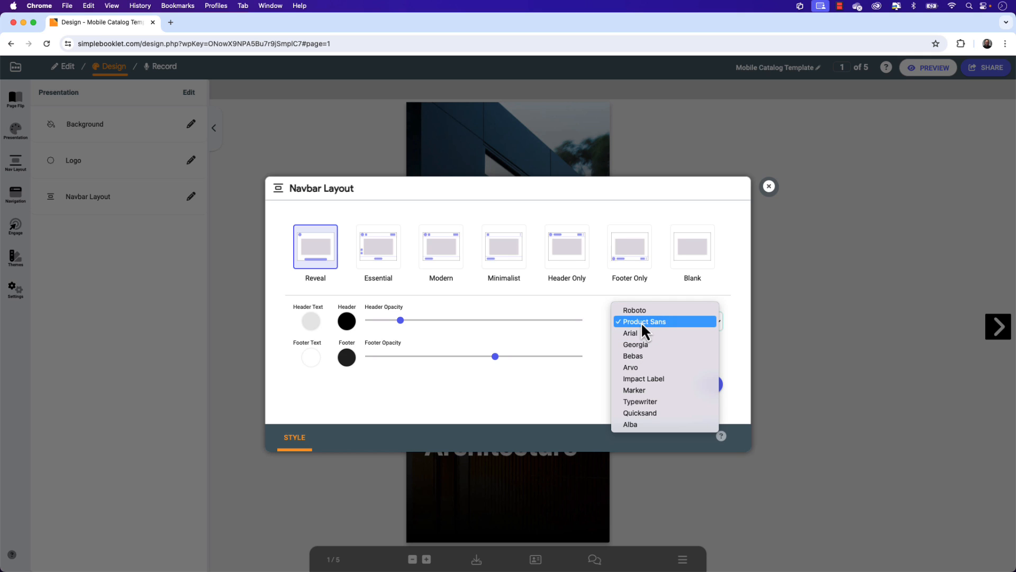
left_click(640, 322)
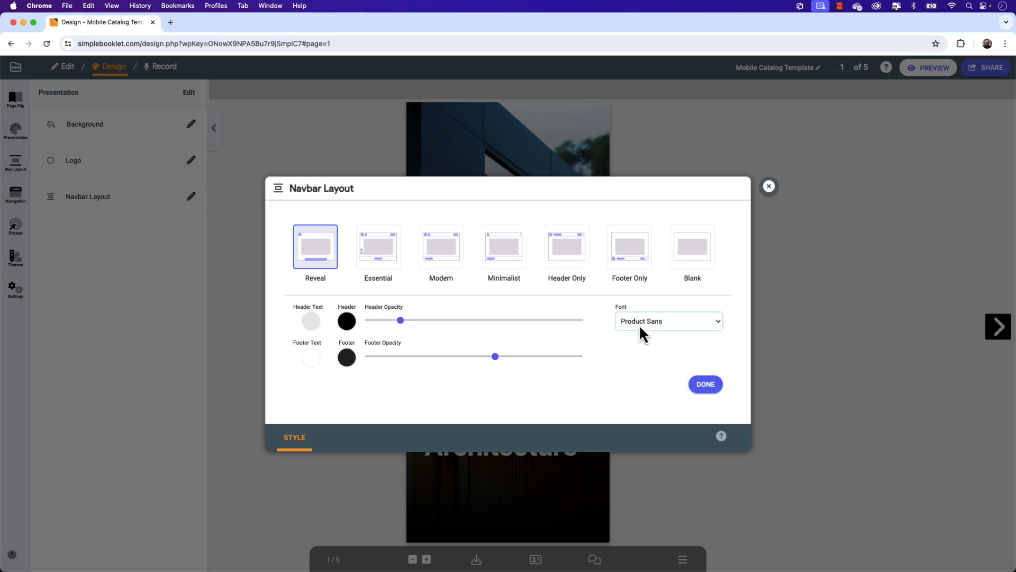
left_click(709, 386)
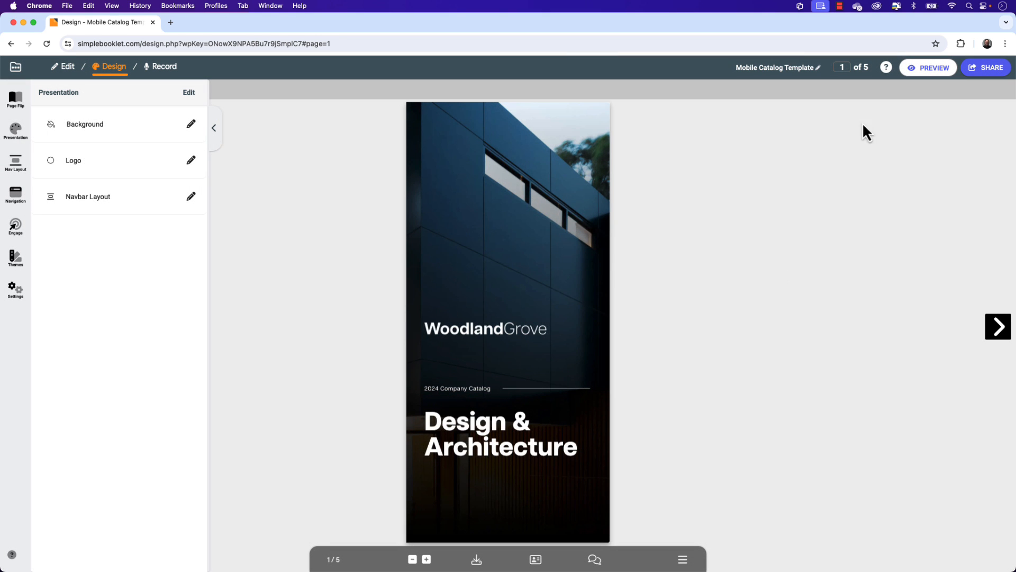
Step: Preview the booklet, flip through its spreads to the last page and back to the cover, and close the preview
left_click(929, 76)
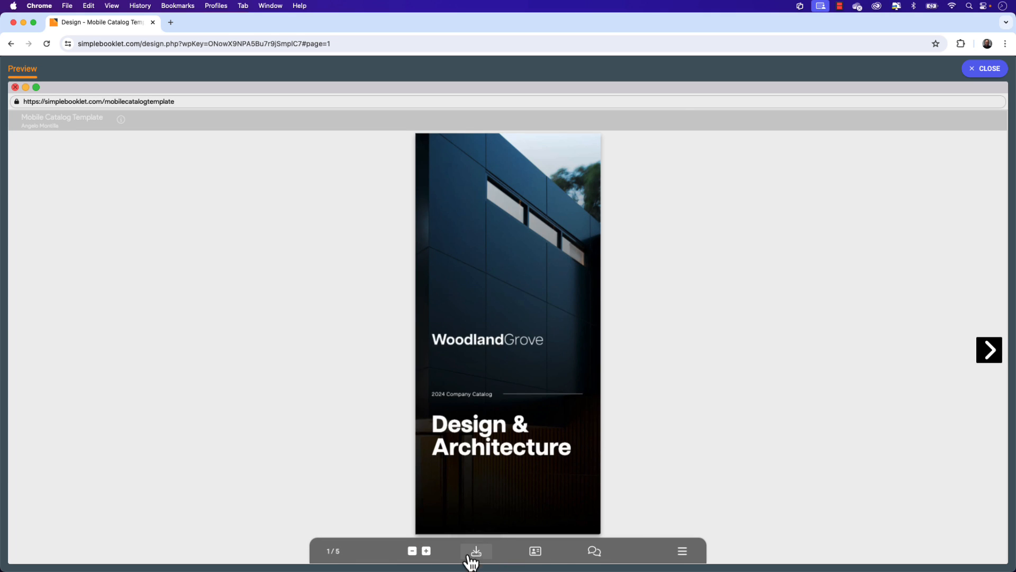
left_click(976, 358)
left_click(987, 354)
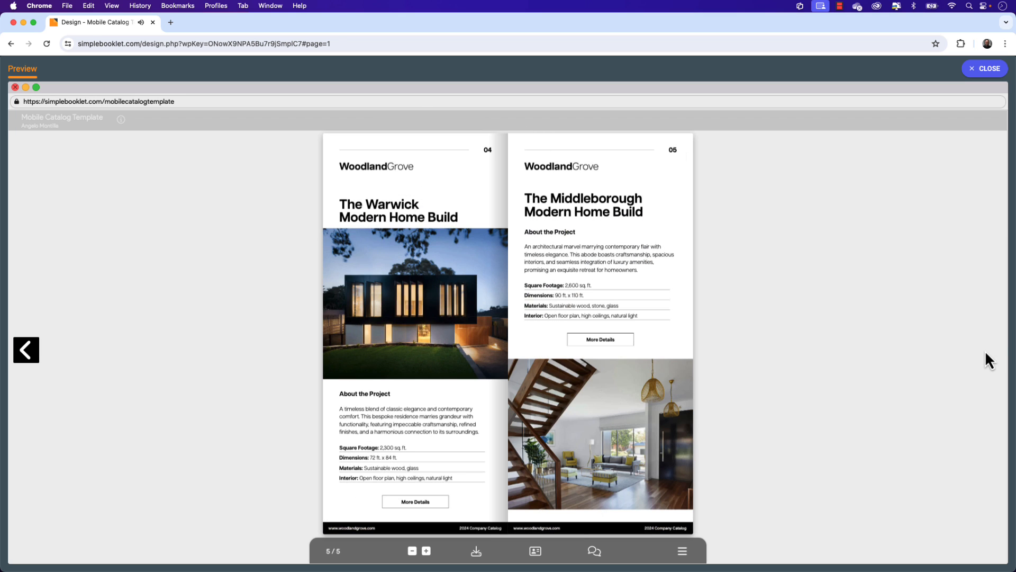
left_click(27, 357)
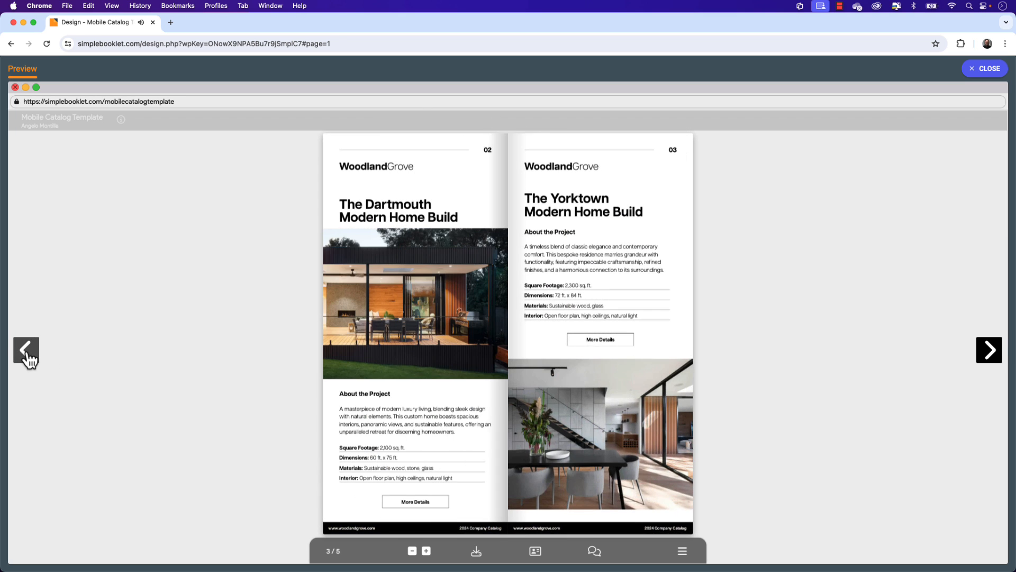
left_click(28, 355)
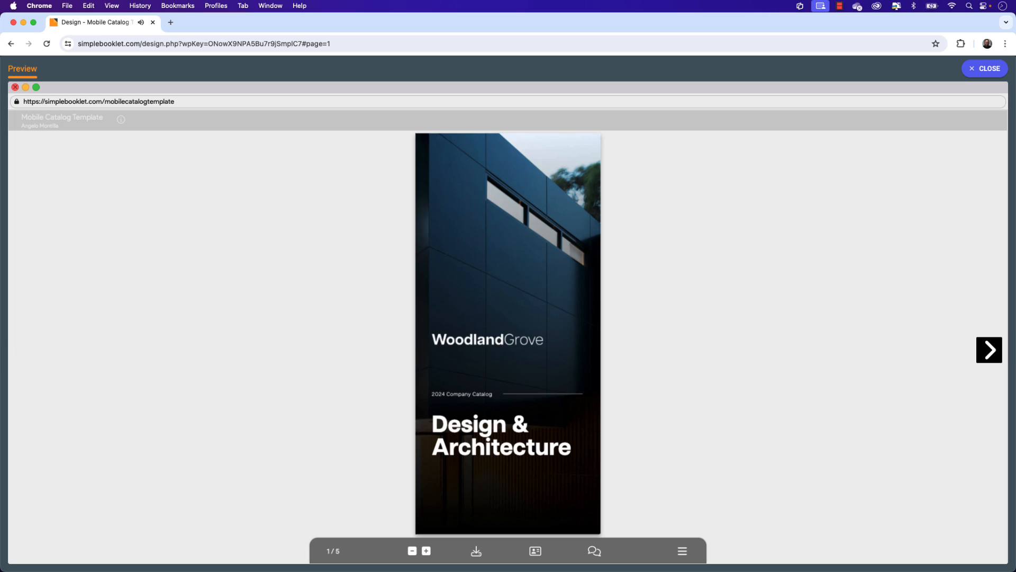
left_click(976, 79)
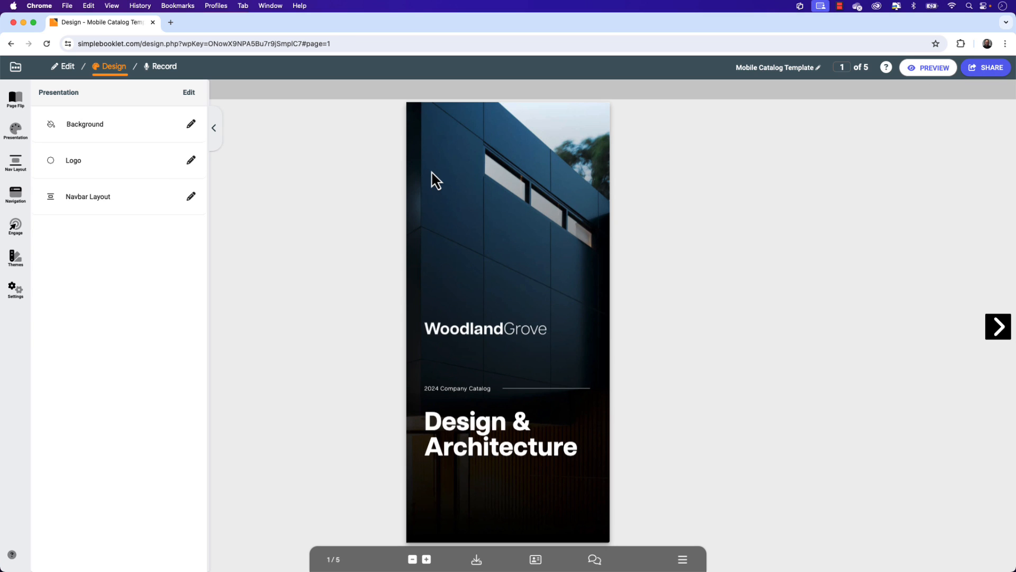
Step: Set the booklet's page flip sound to None and apply it
left_click(15, 108)
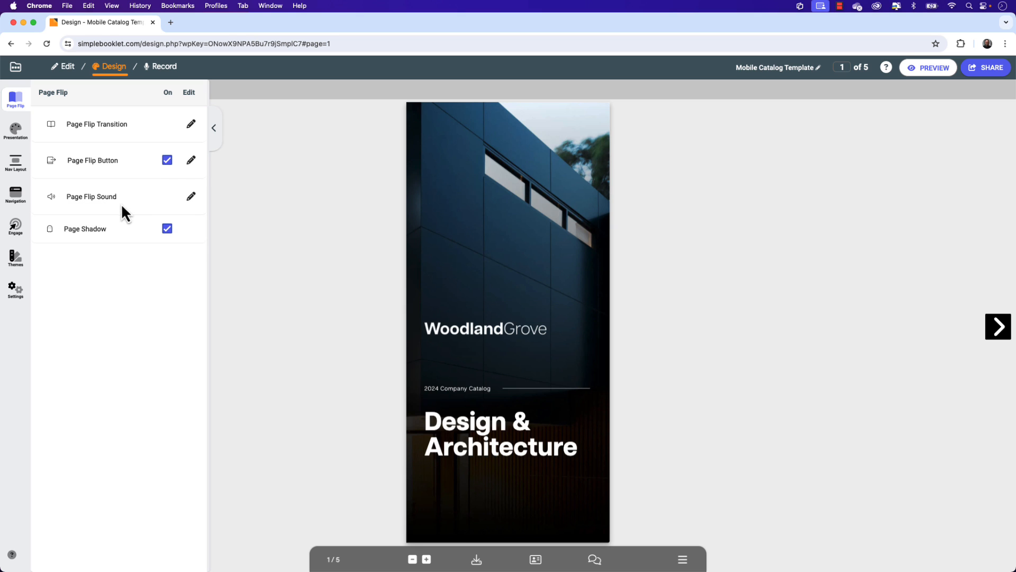
left_click(192, 197)
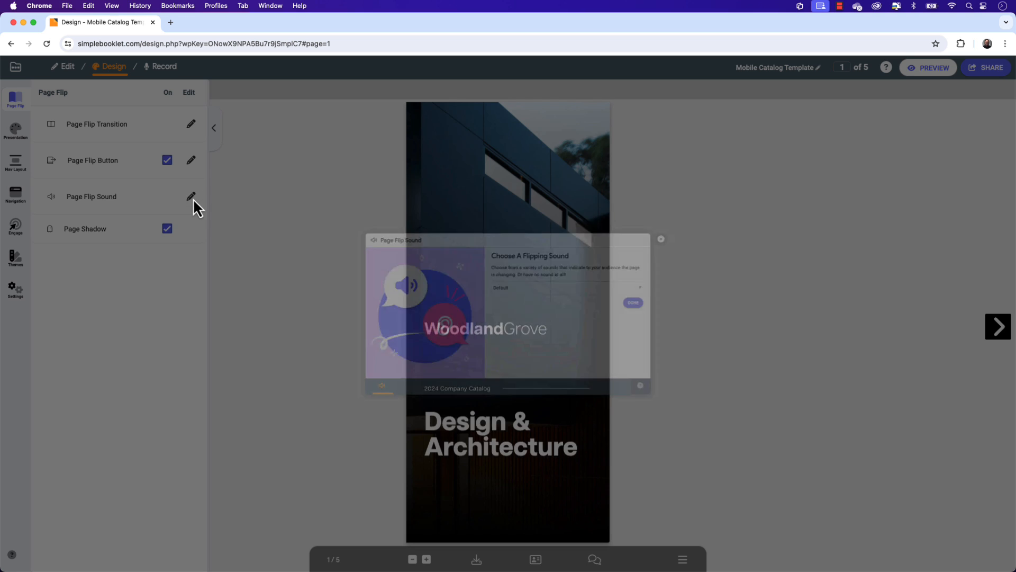
left_click(544, 280)
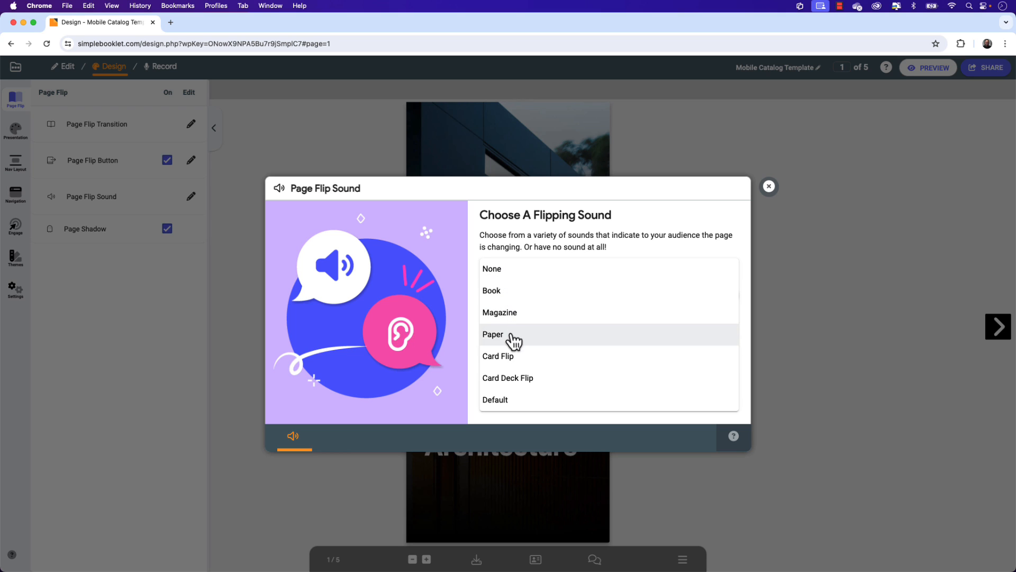
left_click(498, 271)
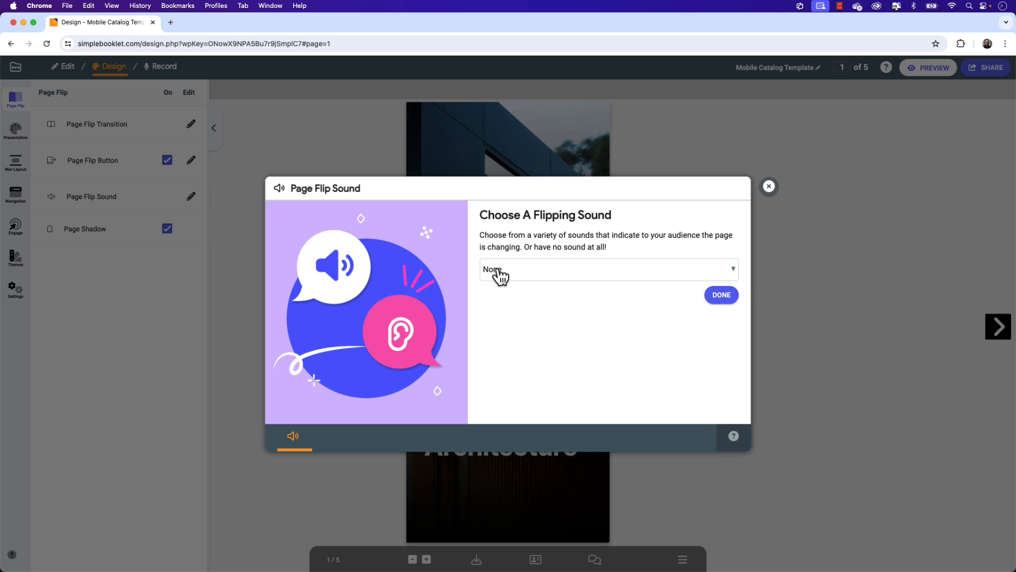
left_click(720, 297)
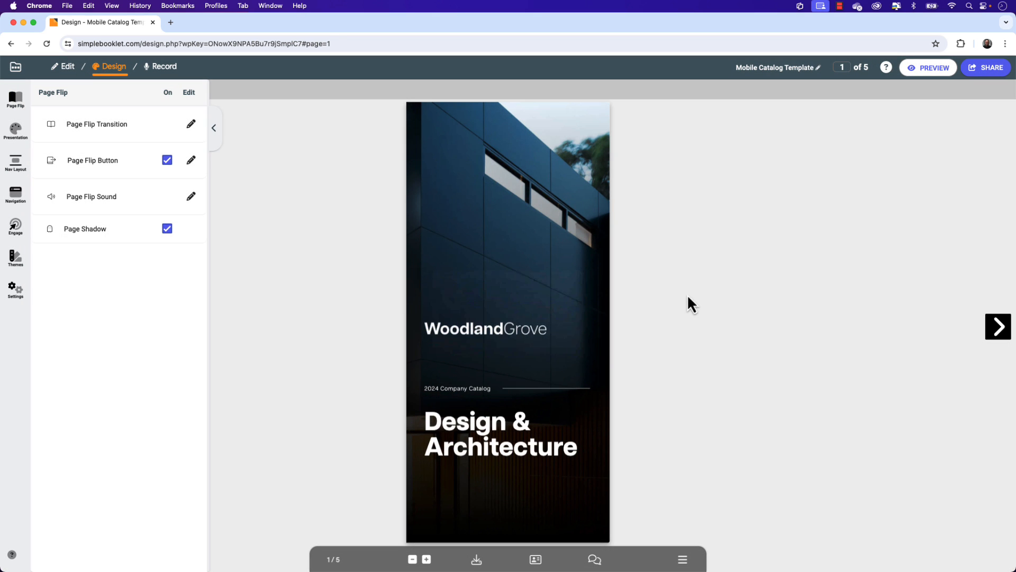
Step: Set the booklet's mobile flip transition to the Single Page style Parallax Up and apply it
left_click(191, 124)
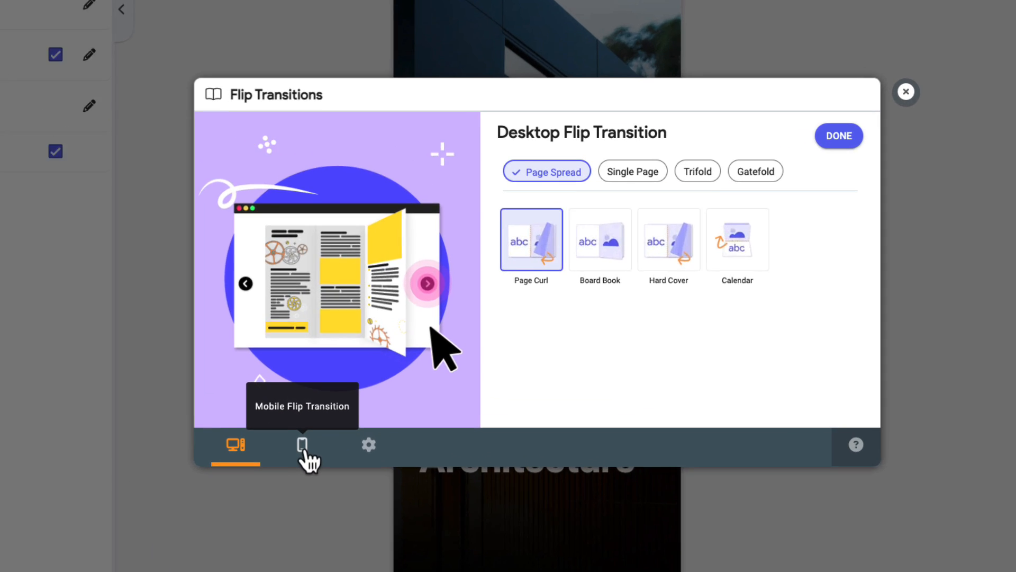
left_click(342, 437)
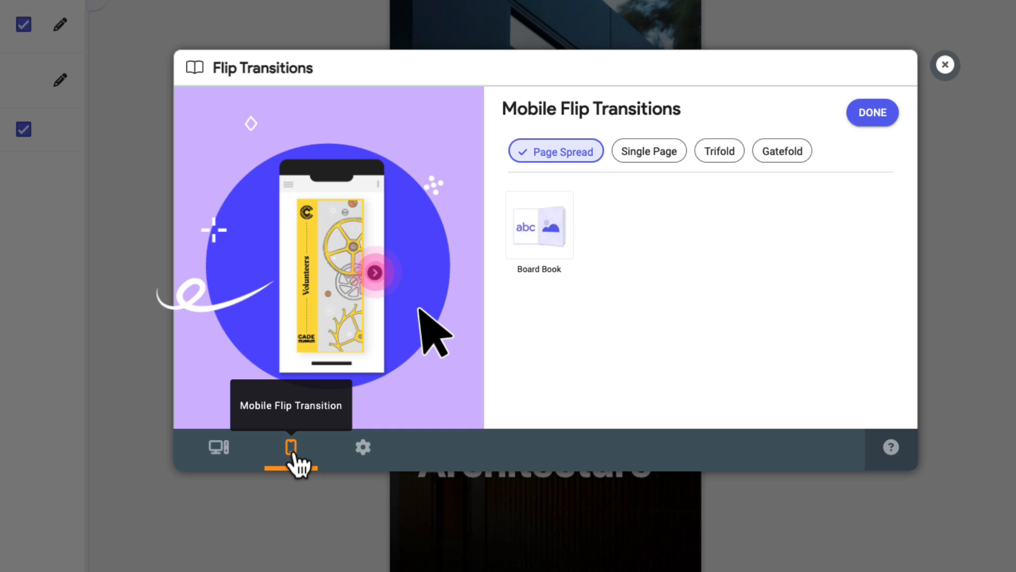
left_click(671, 158)
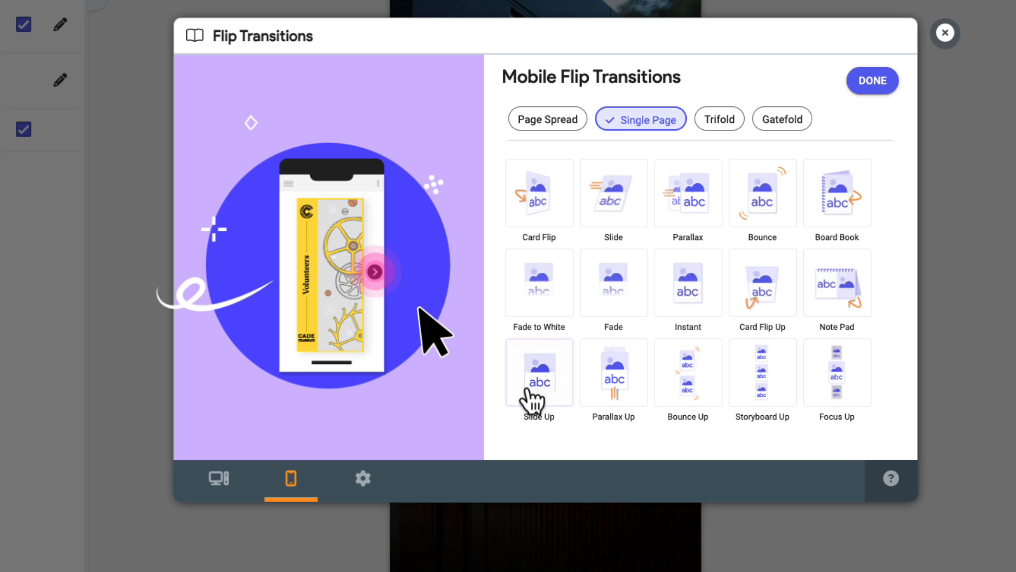
left_click(617, 399)
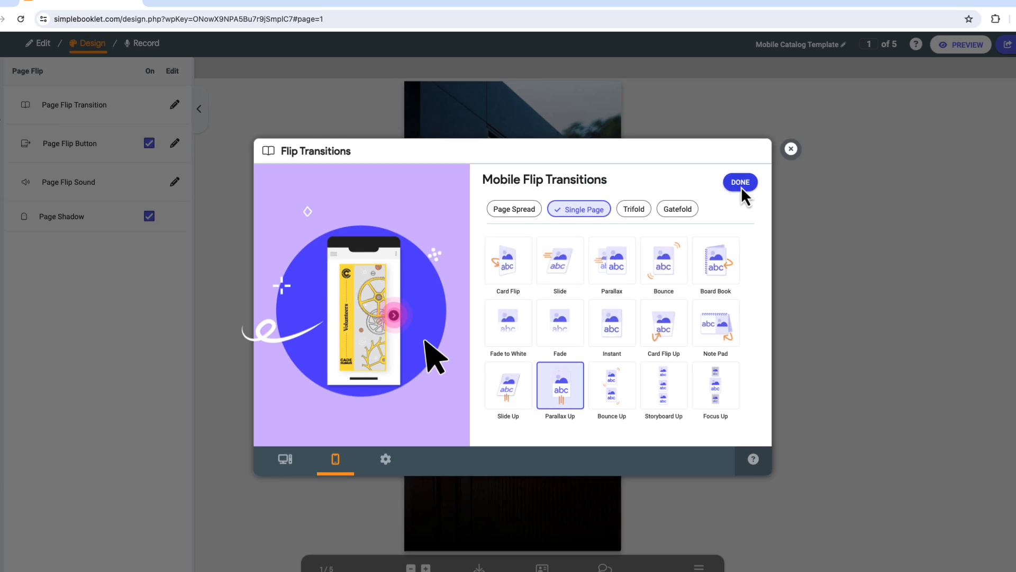
left_click(872, 80)
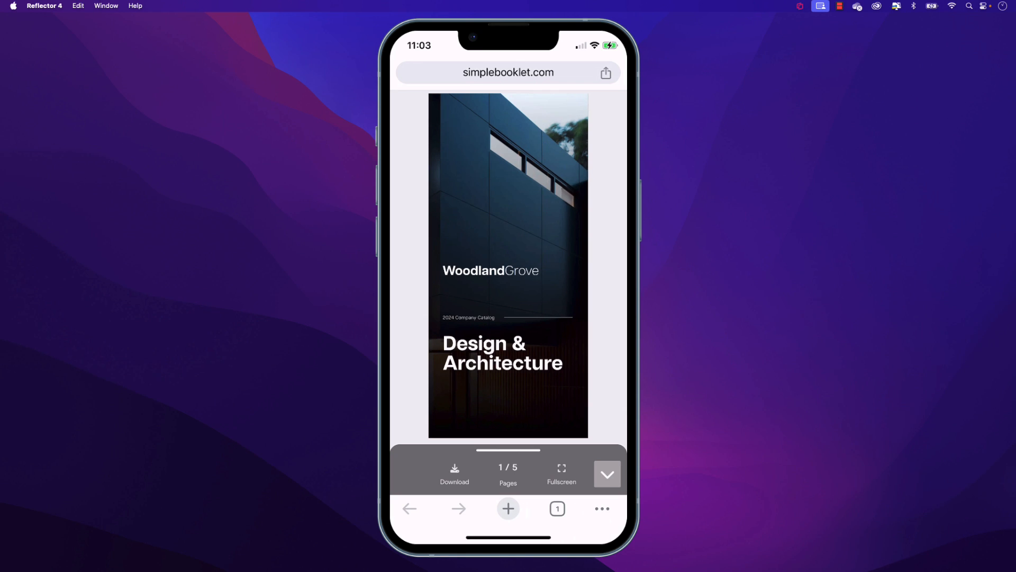
Step: On the mirrored phone, page through the published booklet from the cover to page 5 and back to the cover
left_click(608, 473)
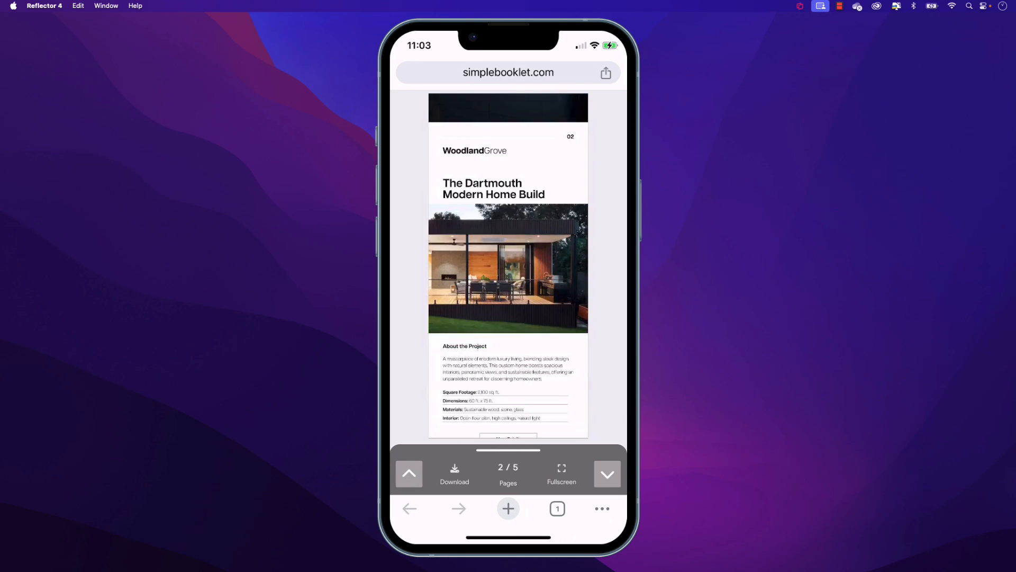
left_click(607, 473)
left_click(607, 474)
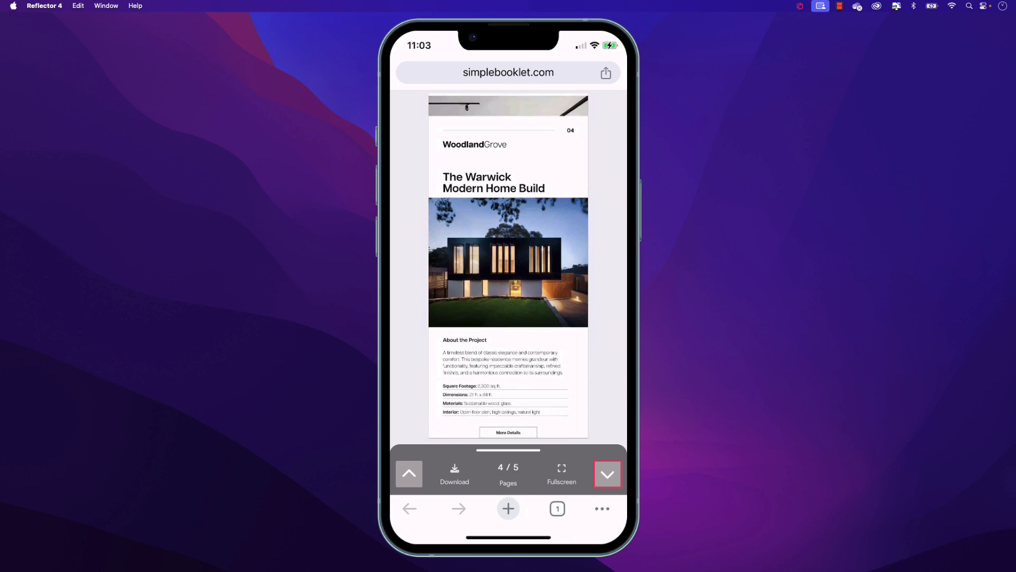
left_click(608, 474)
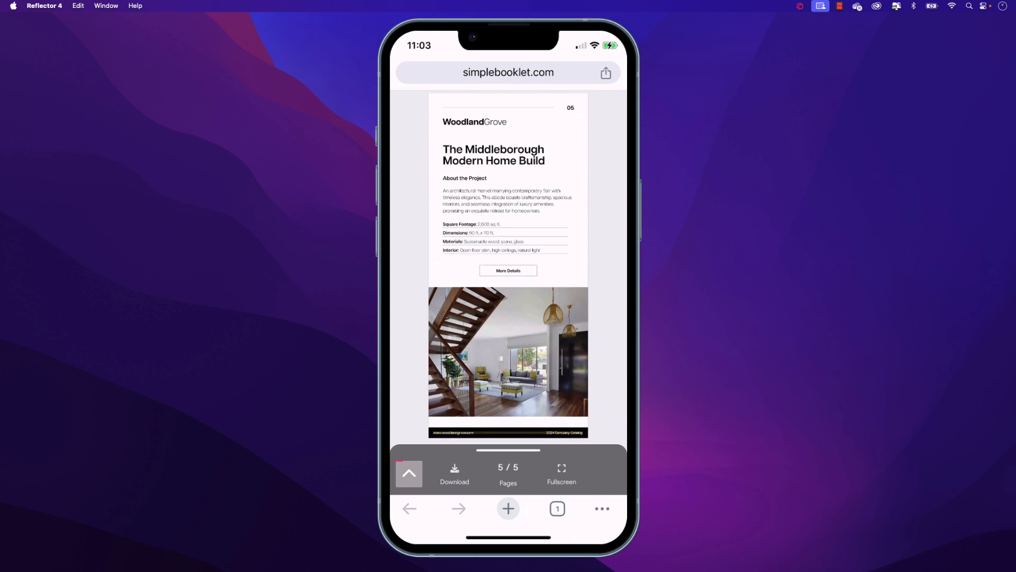
left_click(409, 473)
left_click(409, 474)
left_click(409, 474)
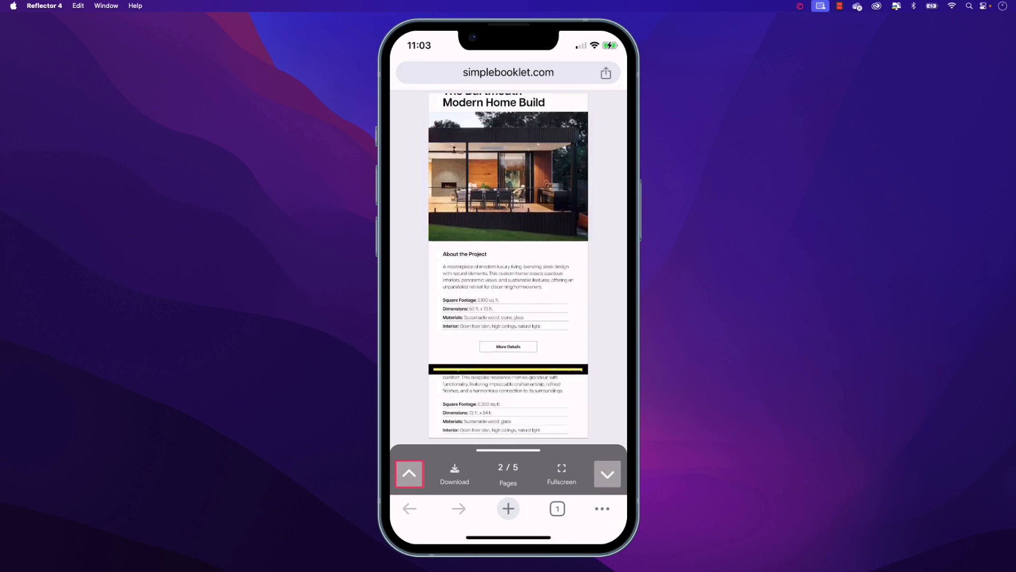
left_click(409, 473)
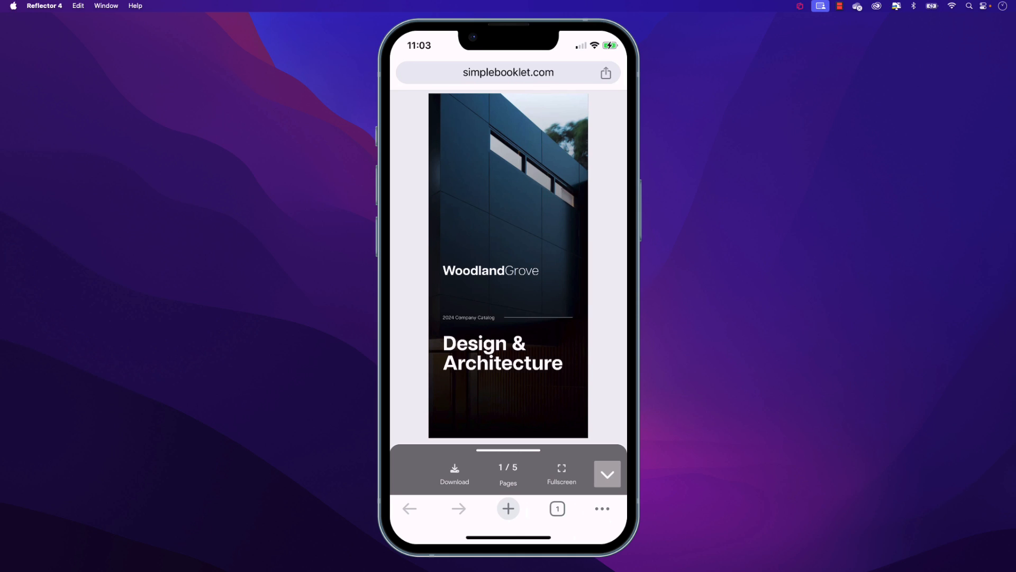
Step: Expand the booklet's mobile navigation bar, check its PDF download option and close it without downloading
left_click(508, 450)
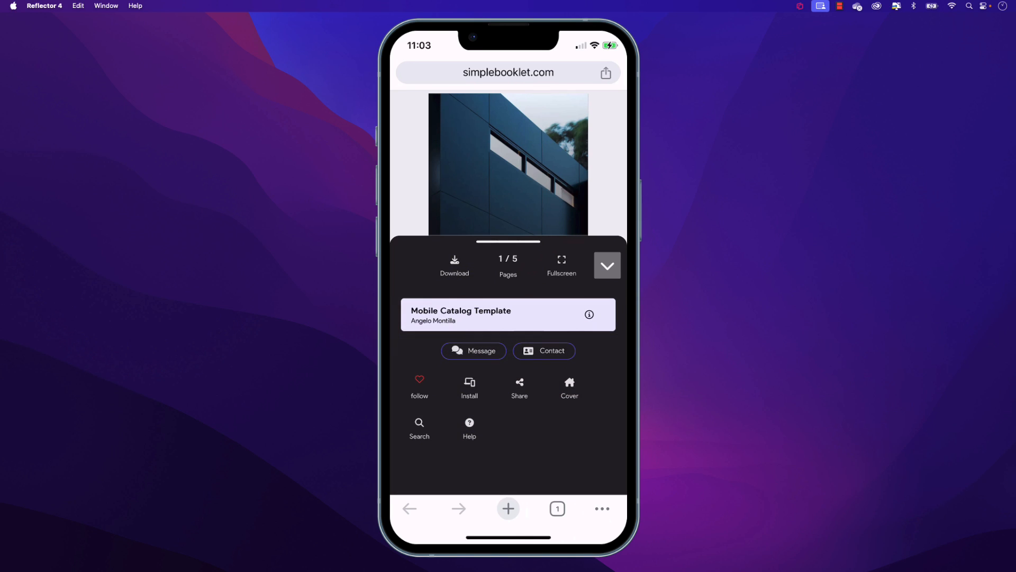
left_click(455, 264)
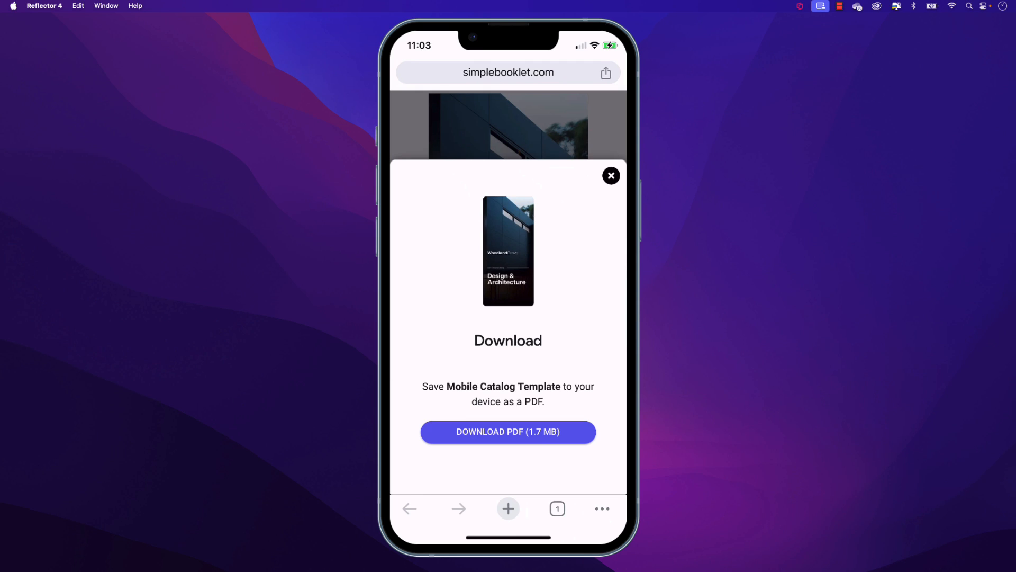
left_click(611, 176)
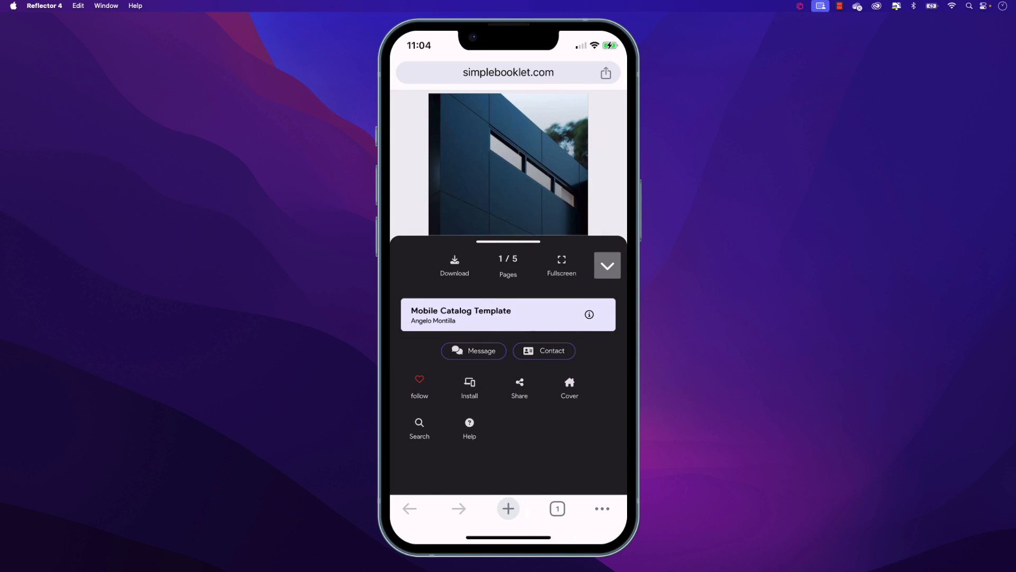
Step: Copy the booklet's link from its sharing options on the phone and close them
left_click(520, 386)
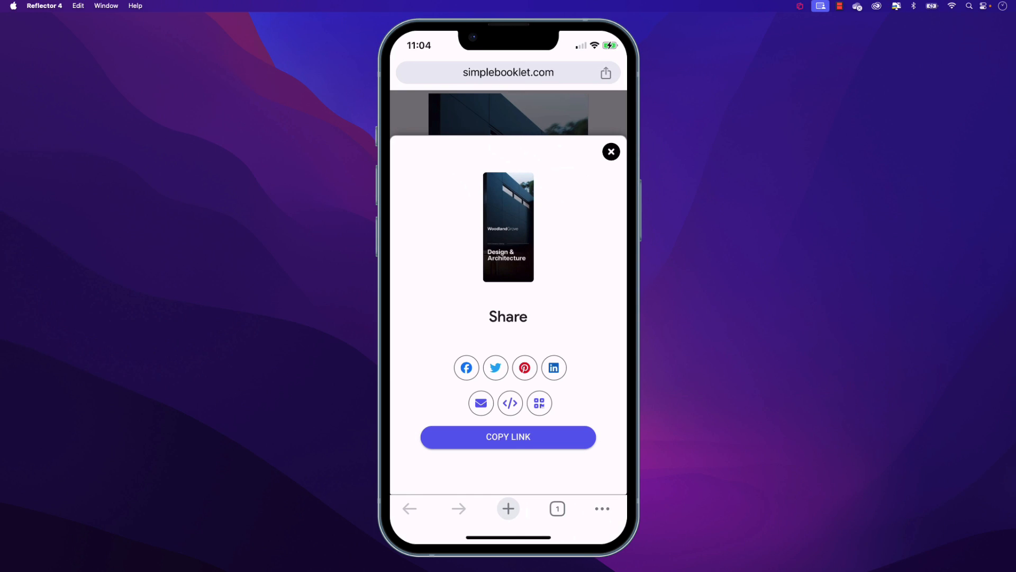
left_click(508, 436)
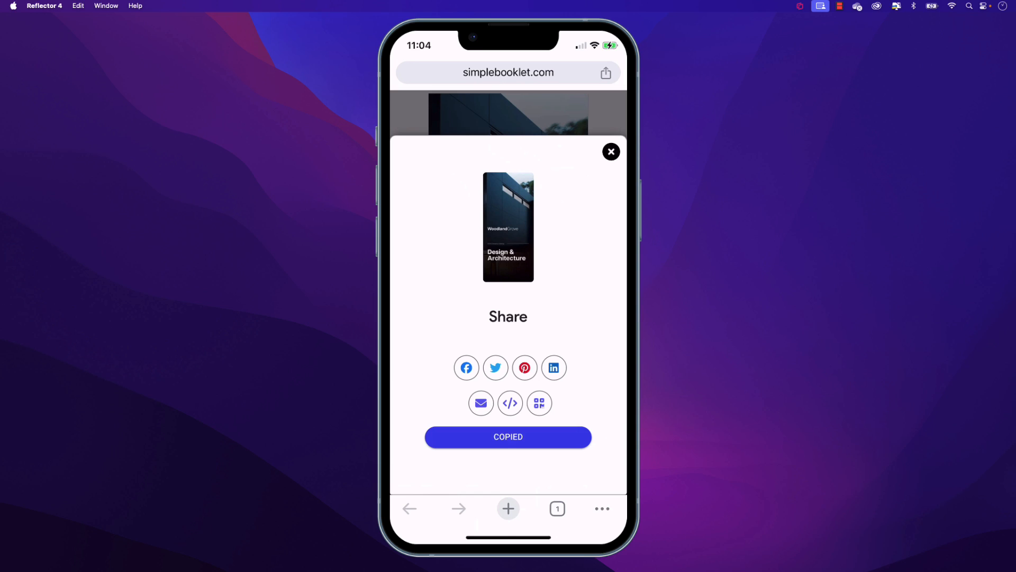
left_click(612, 152)
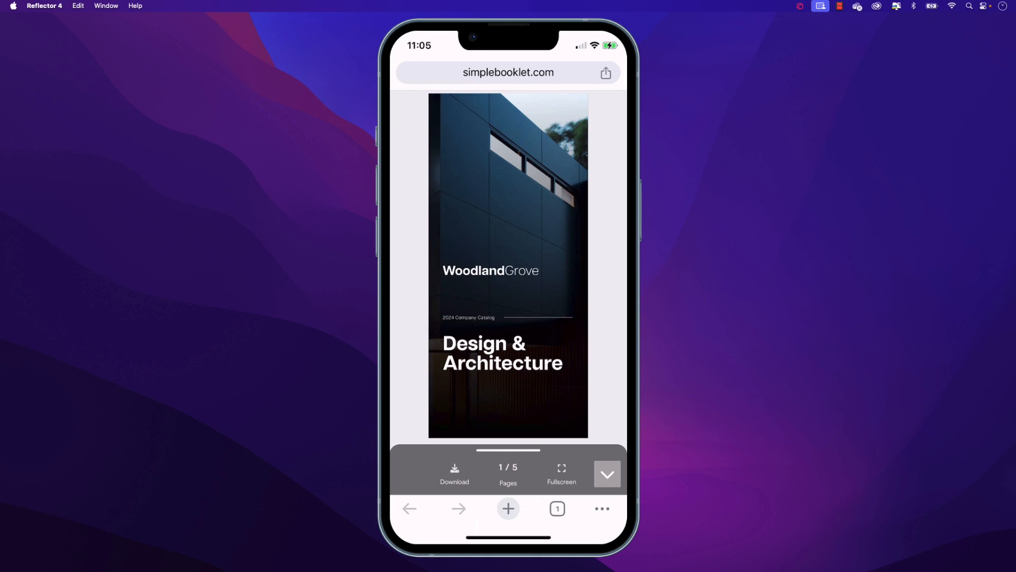
Step: Swipe forward and back through the booklet's pages on the phone to check the vertical page transition
scroll(508, 266, "down", 5)
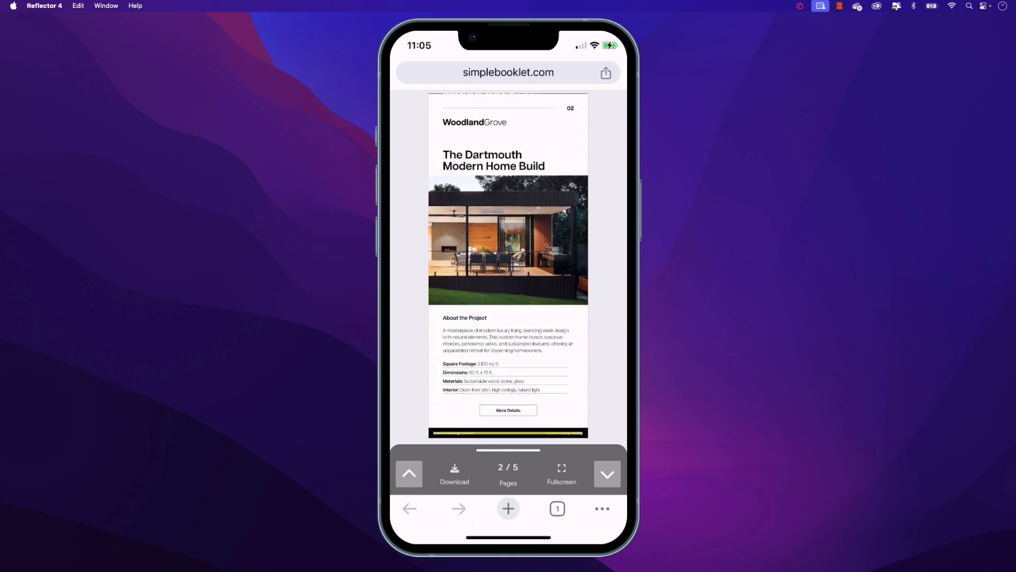
scroll(508, 266, "down", 5)
scroll(508, 265, "up", 10)
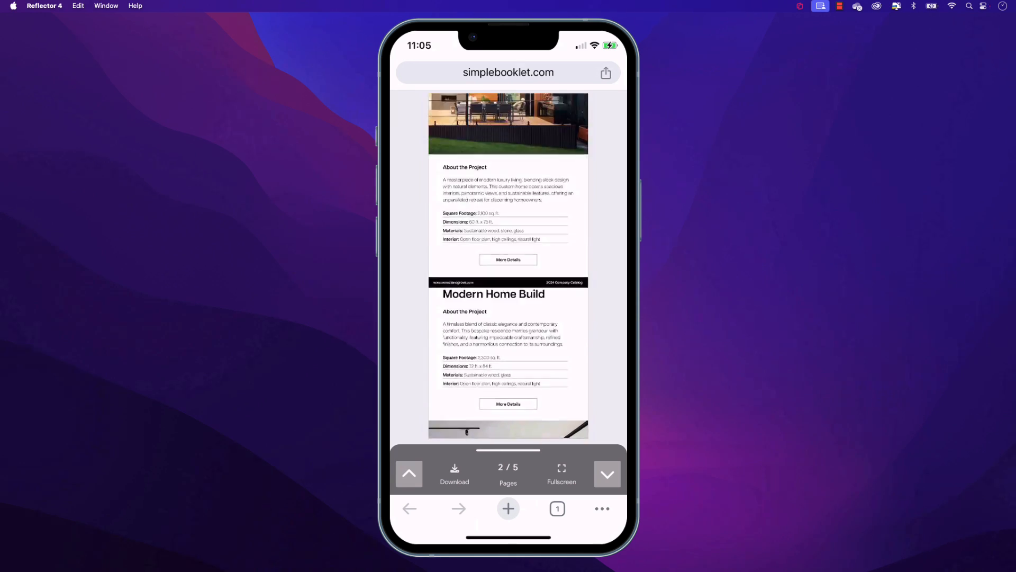